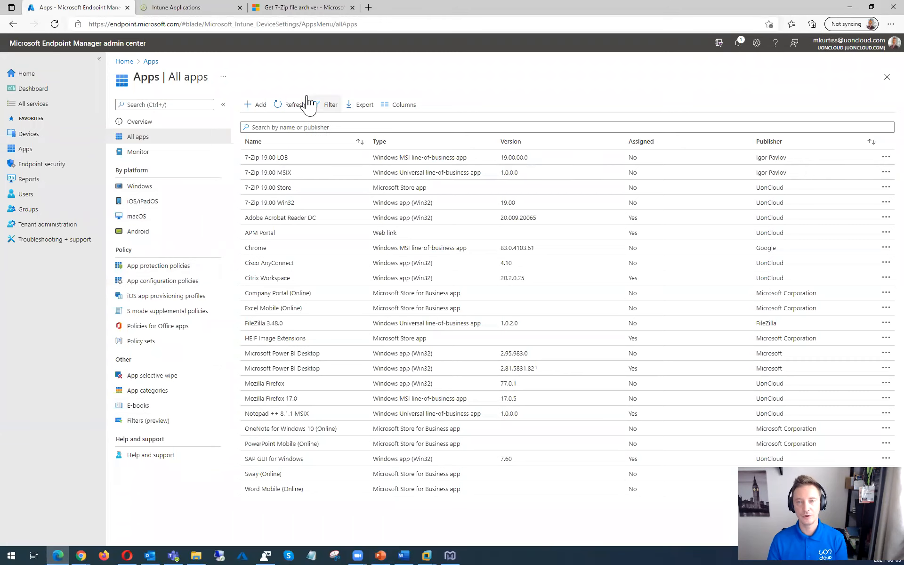
- Refresh the list of all apps and open the app categories defined for the tenant
left_click(292, 107)
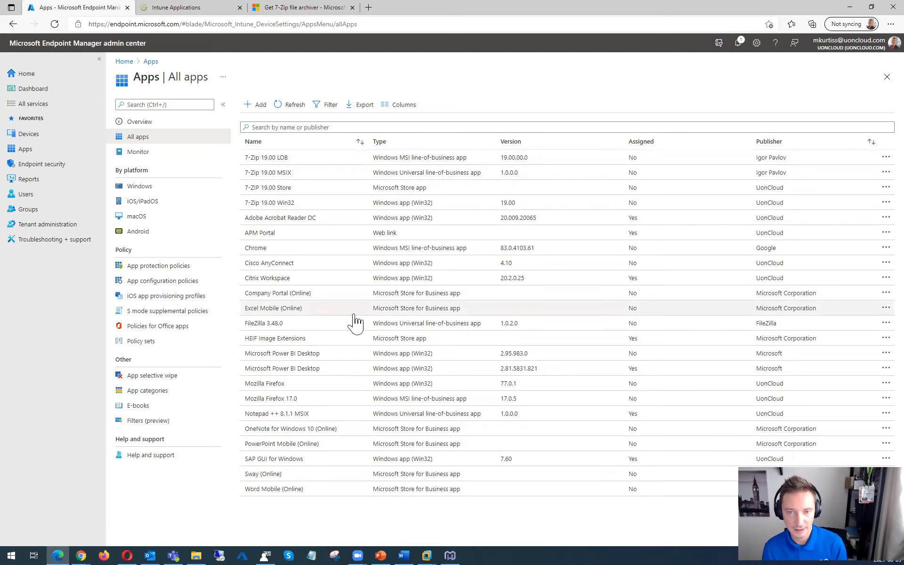
left_click(162, 394)
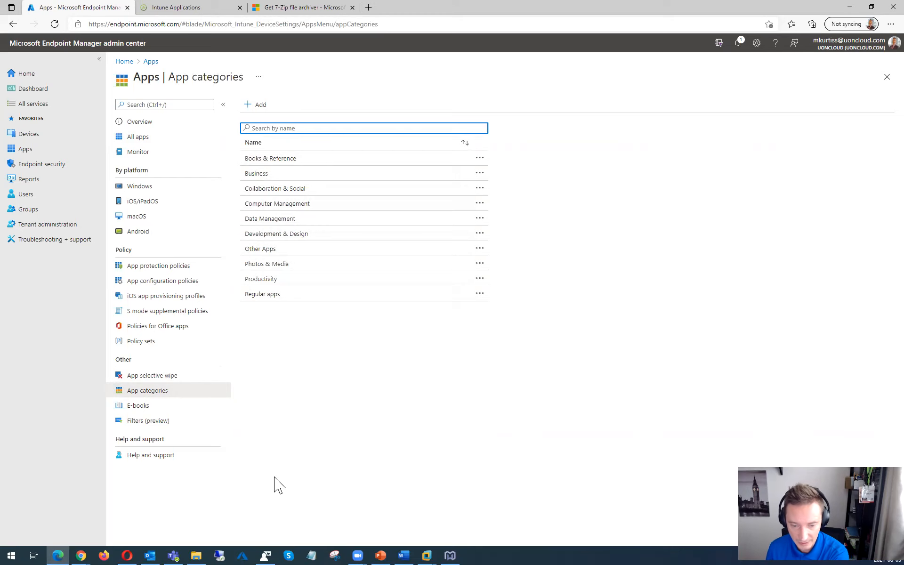
- Switch to Company Portal, move its window higher on the screen, and view the Citrix Workspace app details
left_click(265, 542)
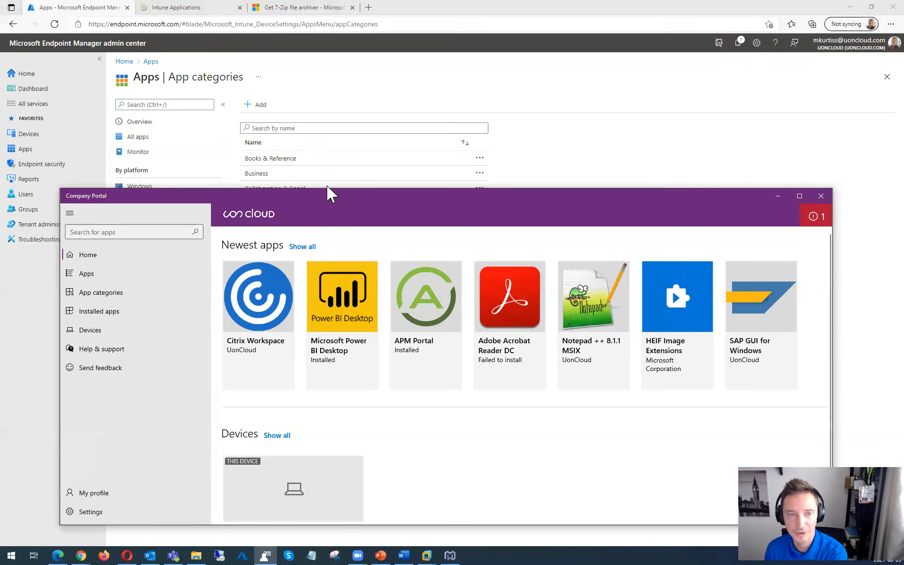
left_click_drag(328, 189, 340, 80)
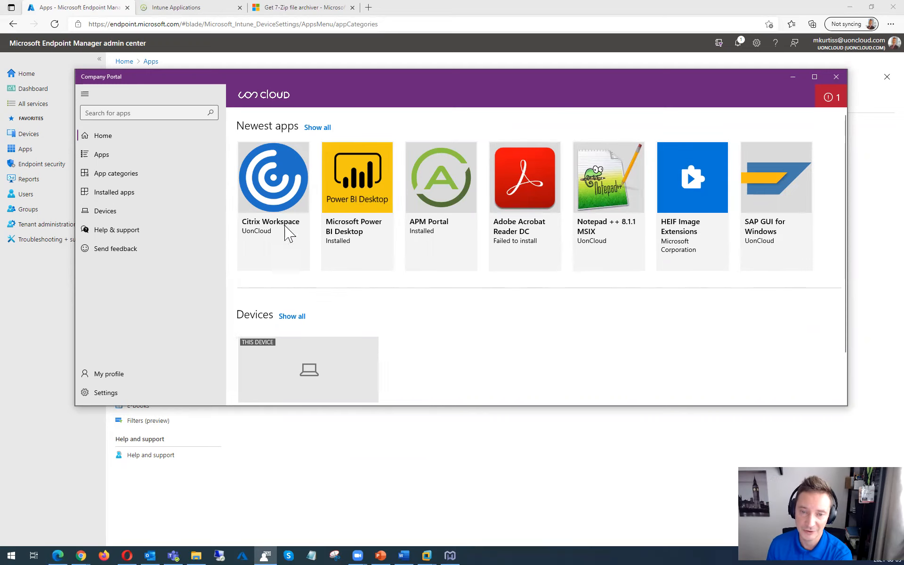
left_click(269, 196)
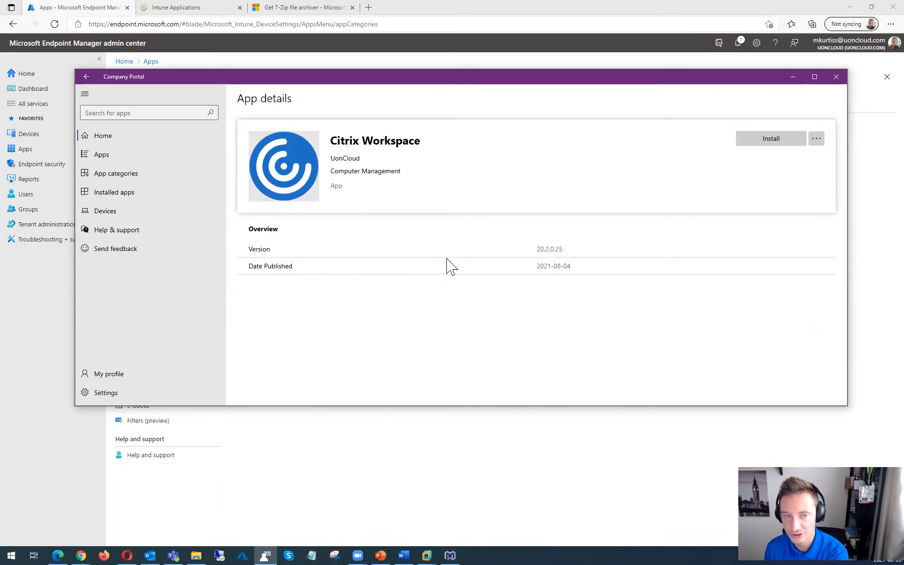
- Review the details of HEIF Image Extensions, Microsoft Power BI Desktop and Notepad ++ 8.1.1 MSIX from the portal's app list
left_click(126, 162)
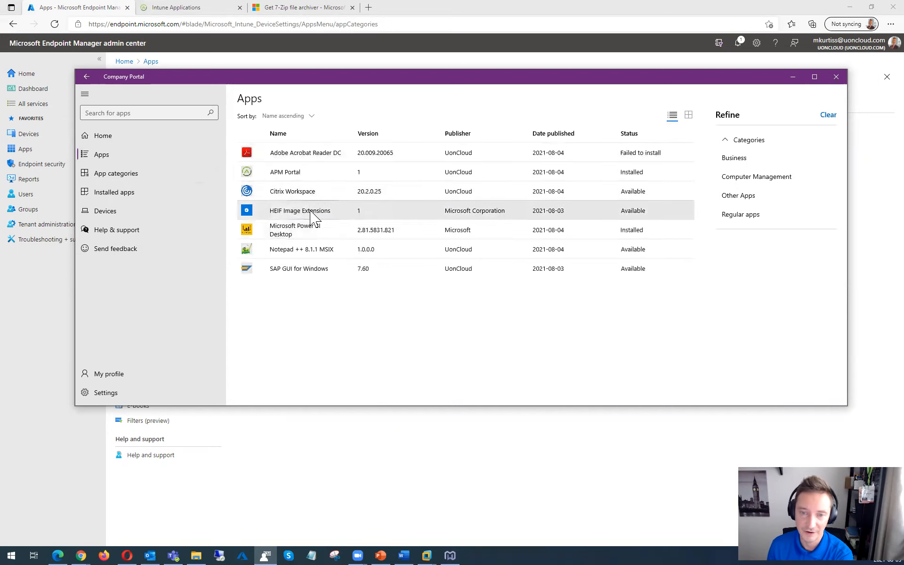
left_click(310, 211)
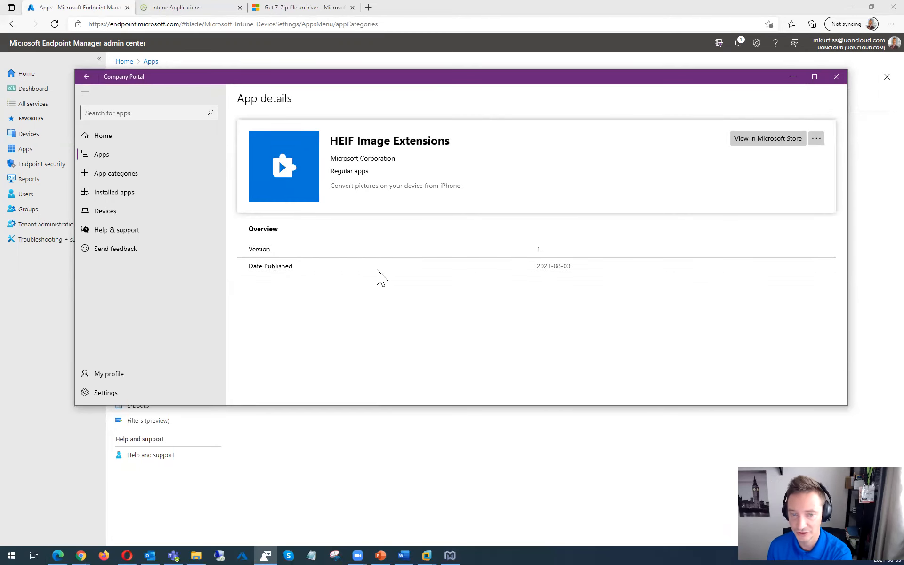
left_click(138, 155)
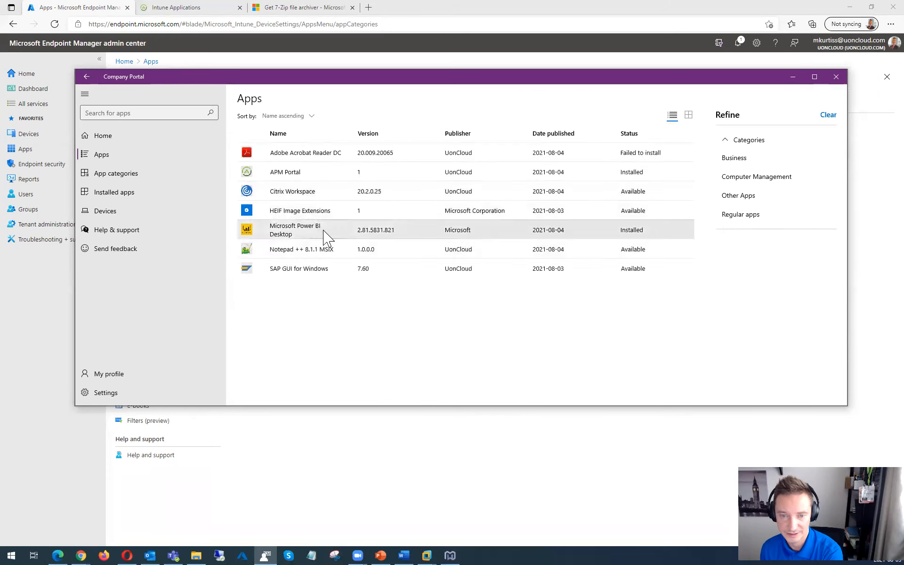
left_click(320, 230)
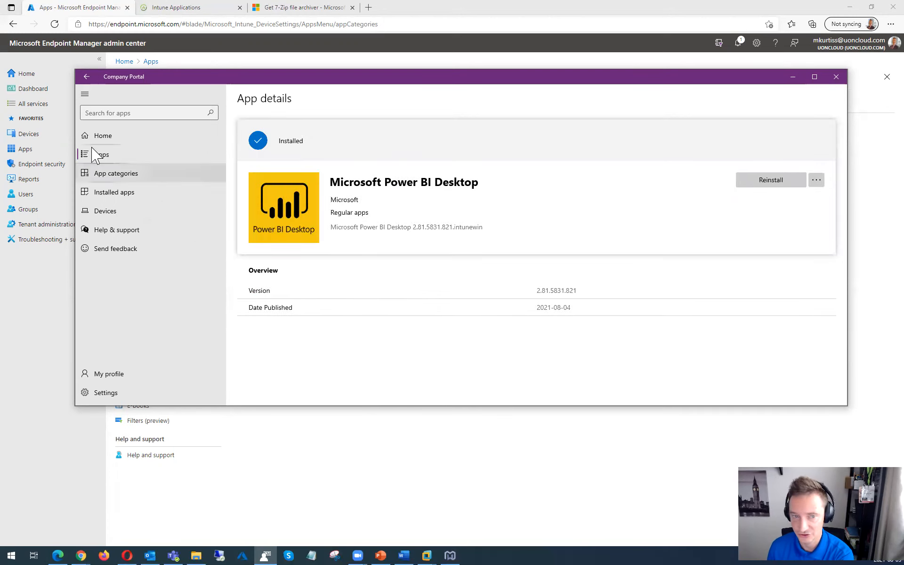
left_click(119, 160)
left_click(296, 251)
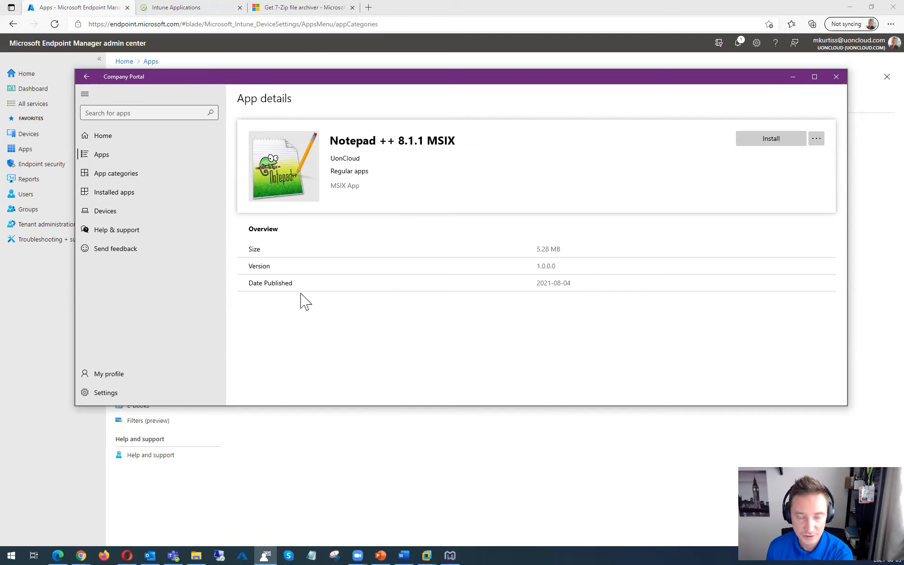
- Browse the available apps by category in Company Portal, then return to its home page and minimize it
left_click(144, 178)
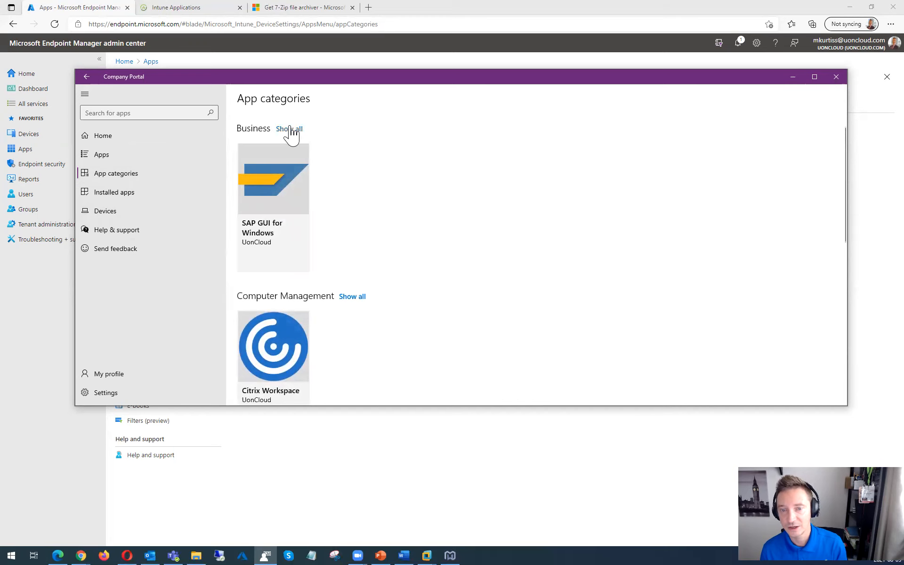
scroll(505, 297, "down", 1)
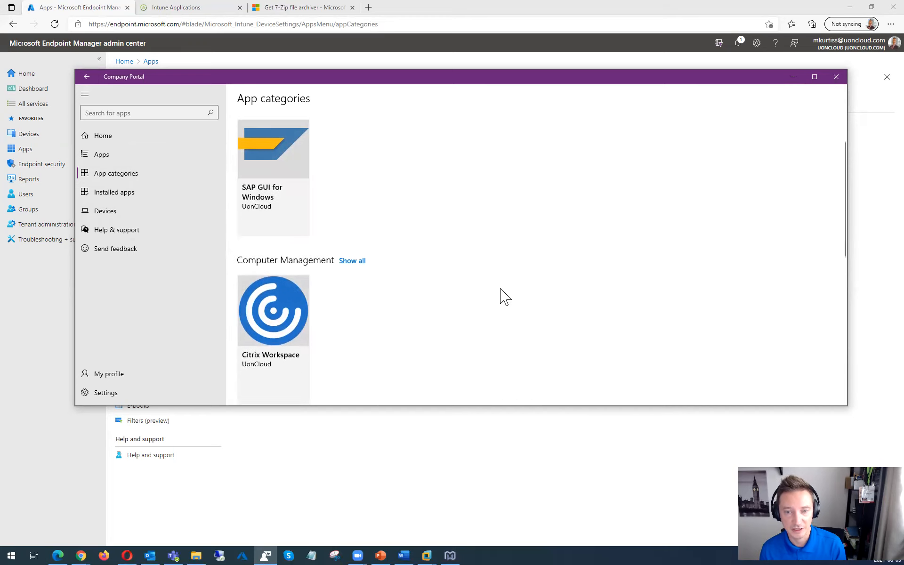
scroll(524, 307, "down", 3)
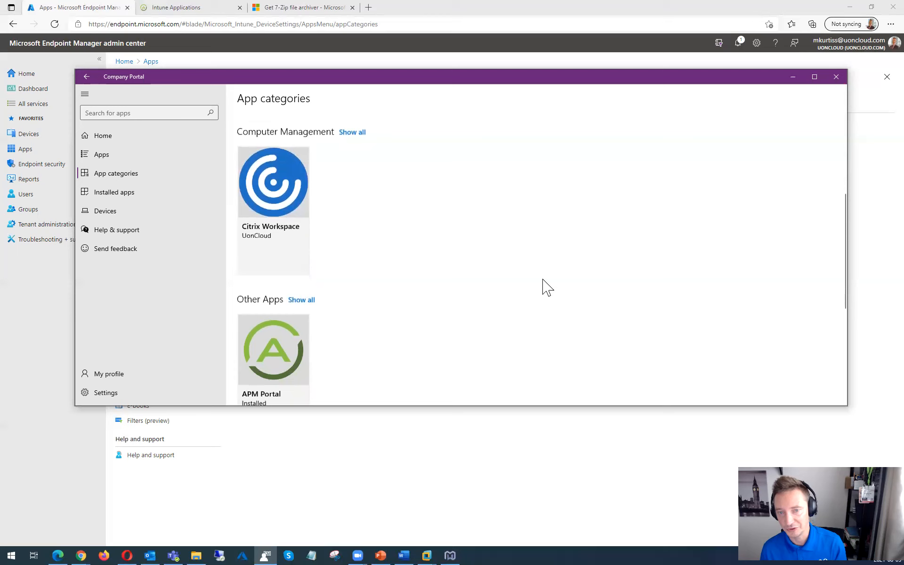
scroll(543, 279, "down", 5)
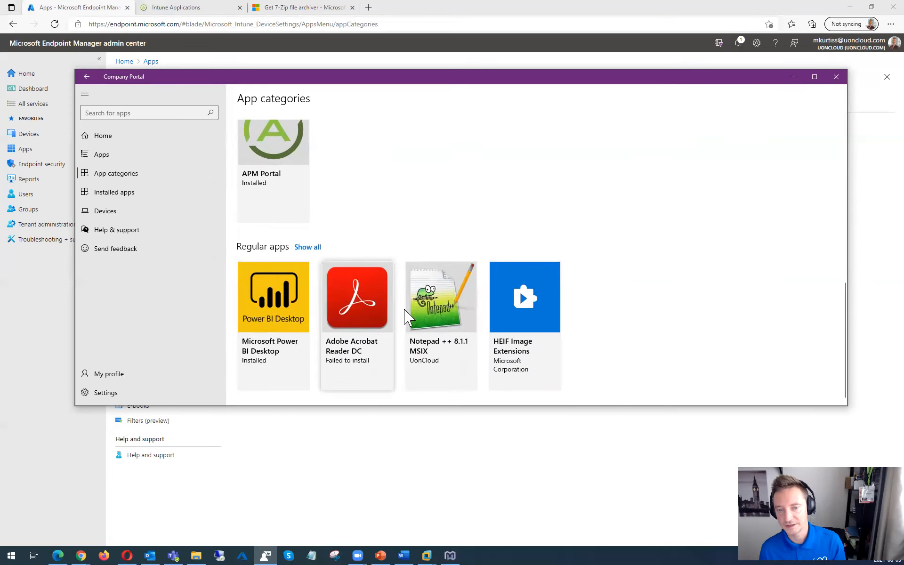
scroll(536, 261, "up", 5)
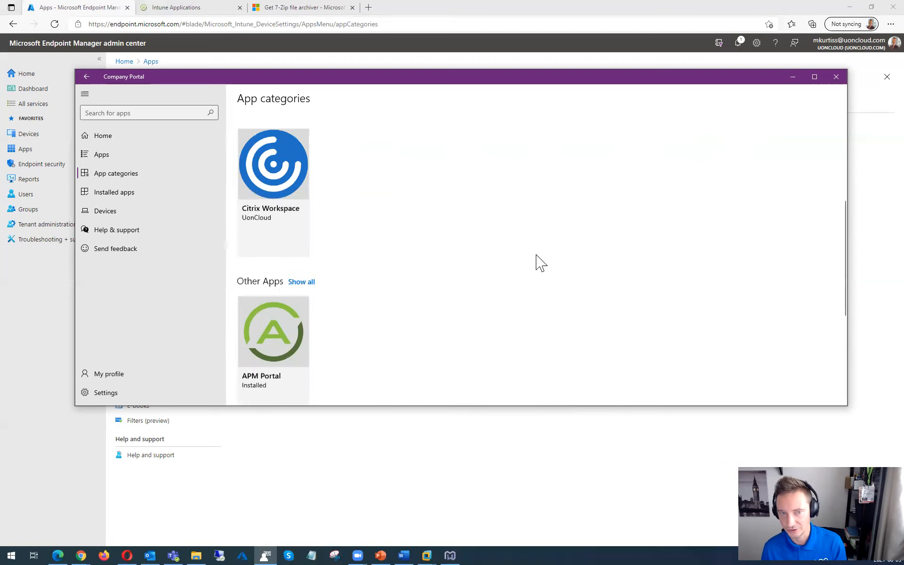
scroll(541, 263, "up", 4)
left_click(116, 136)
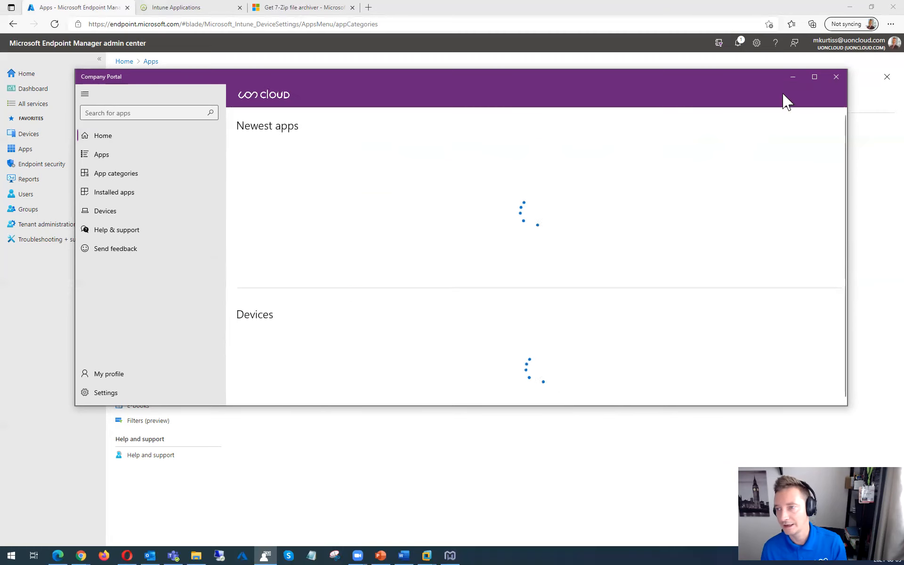
left_click(793, 77)
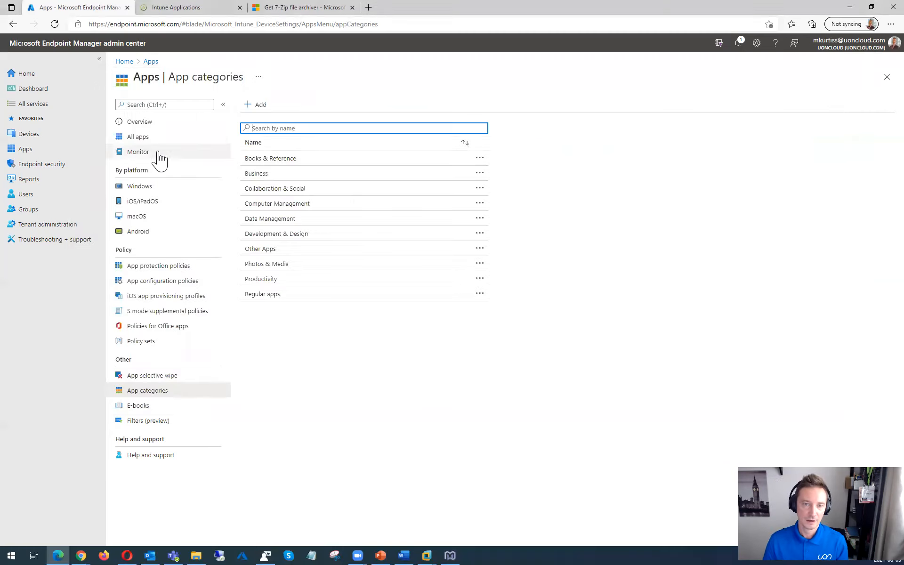
- View the properties of 7-Zip 19.00 LOB in the all apps list and highlight its command-line arguments
left_click(149, 138)
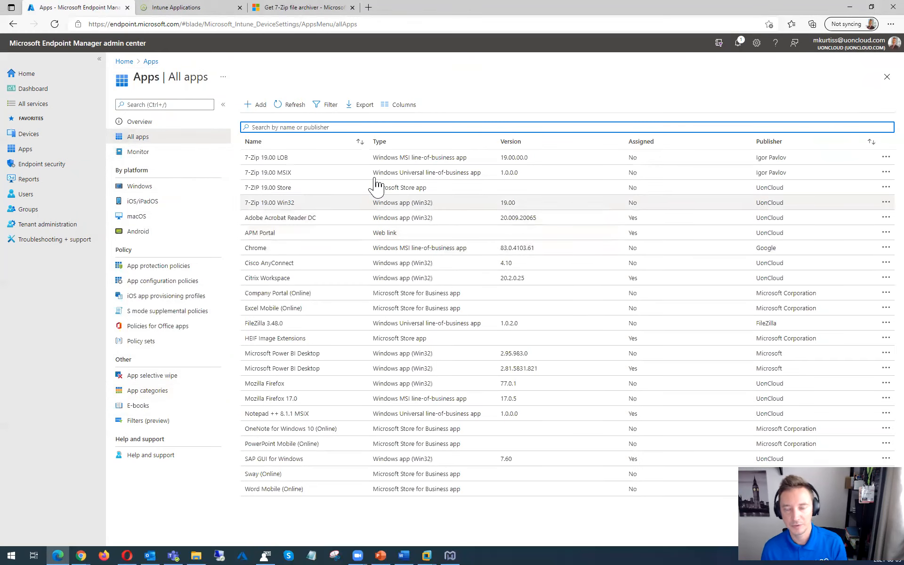
left_click(332, 157)
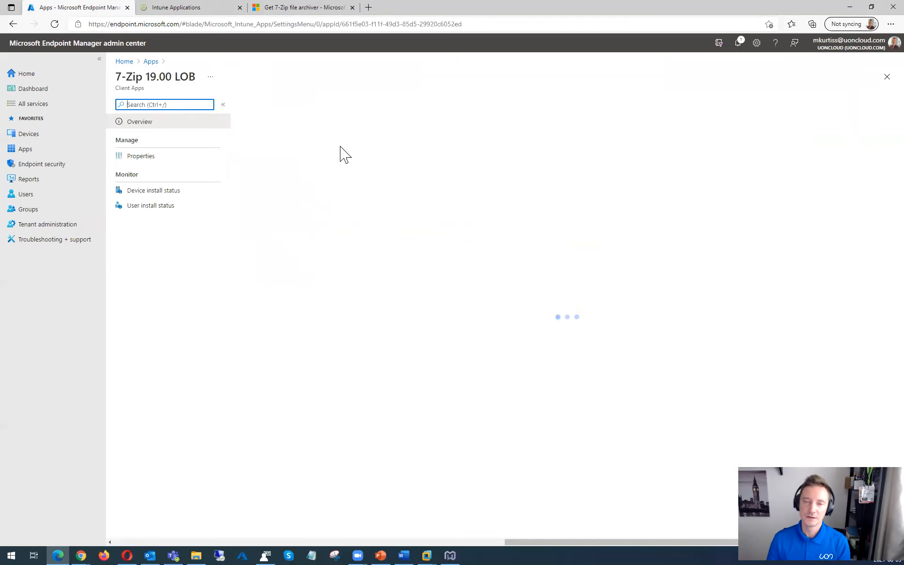
left_click(147, 157)
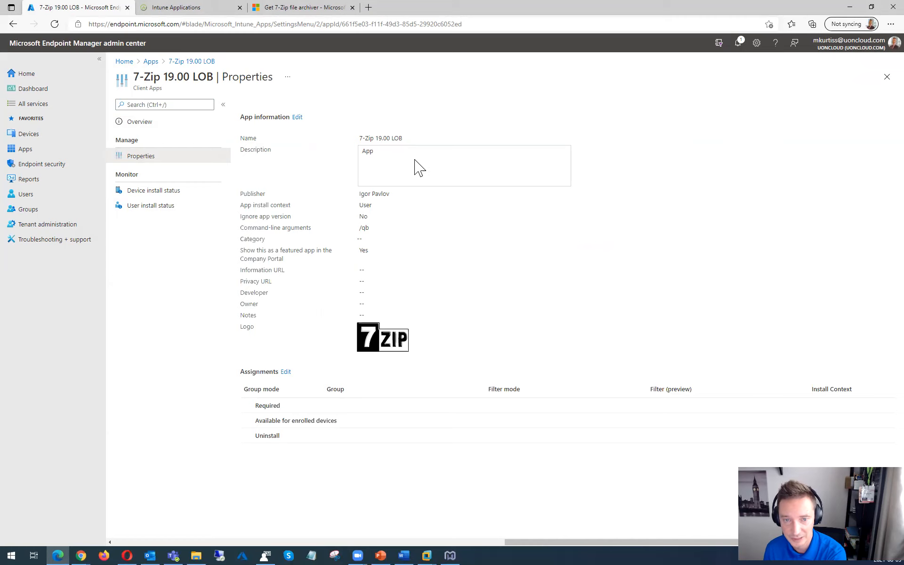
left_click_drag(373, 226, 246, 228)
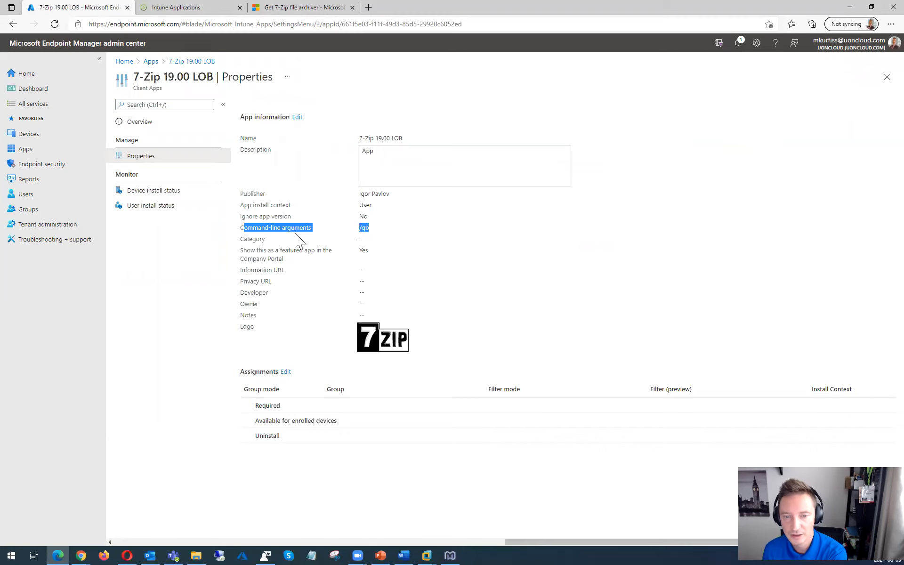
left_click(263, 231)
left_click_drag(241, 227, 374, 231)
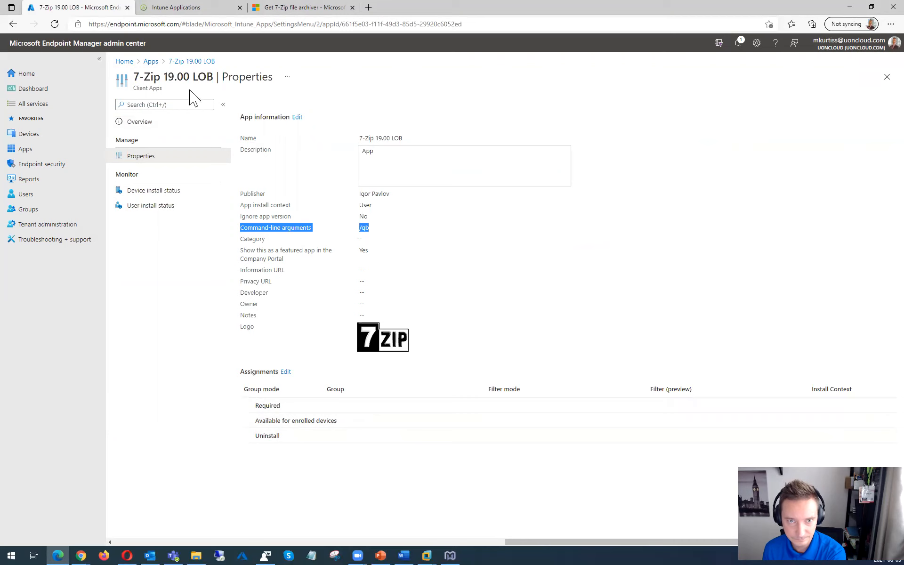
- Return to the app list and view the properties of 7-Zip 19.00 MSIX
left_click(150, 61)
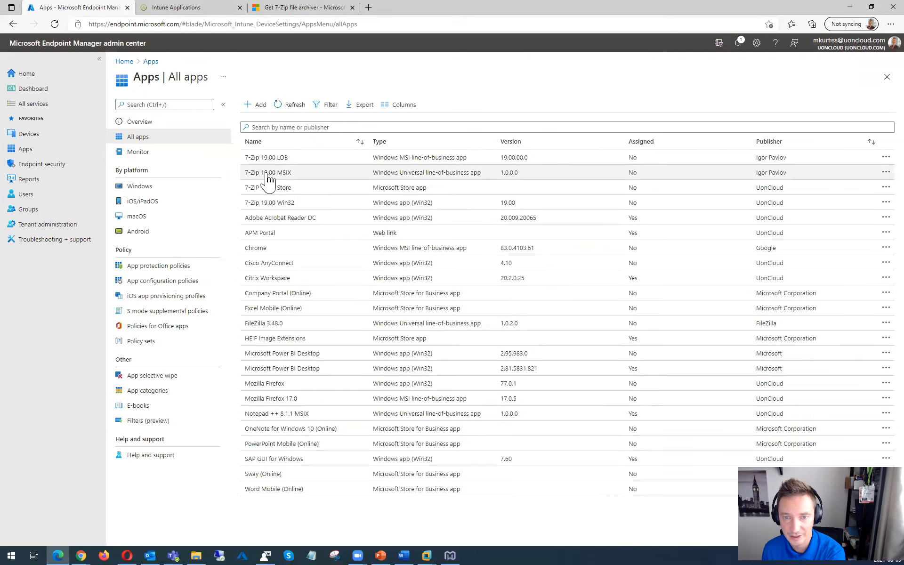
left_click(266, 173)
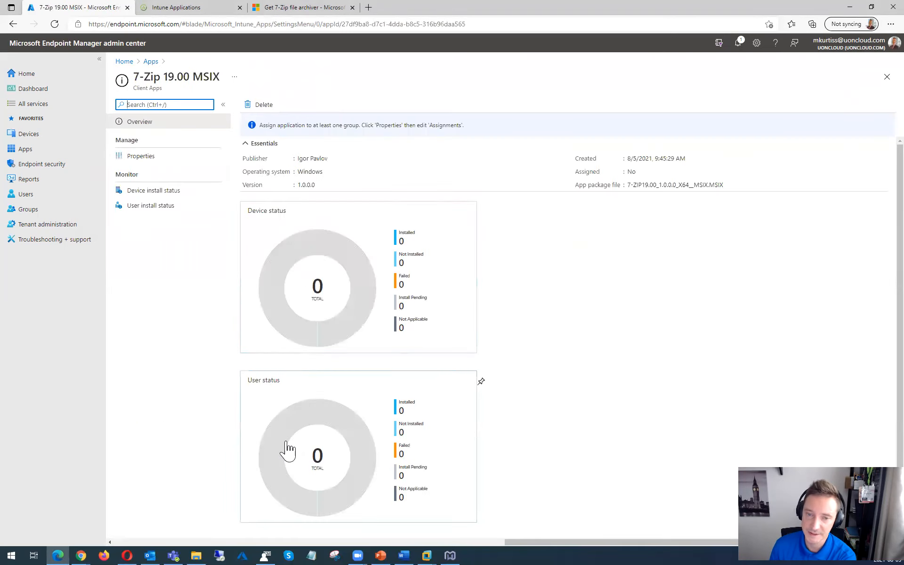
left_click(160, 157)
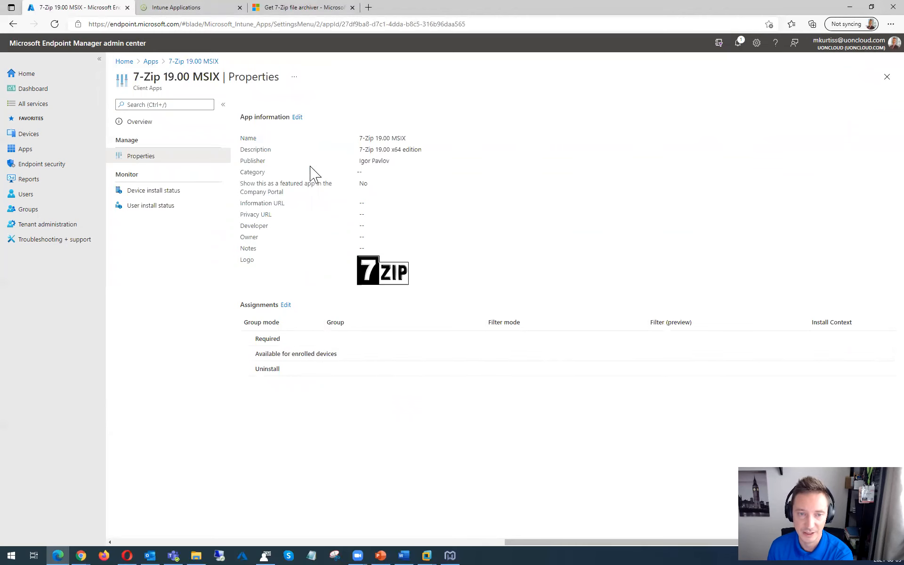
- View the properties of 7-ZIP 19.00 Store from the app list and highlight its Appstore URL
left_click(151, 62)
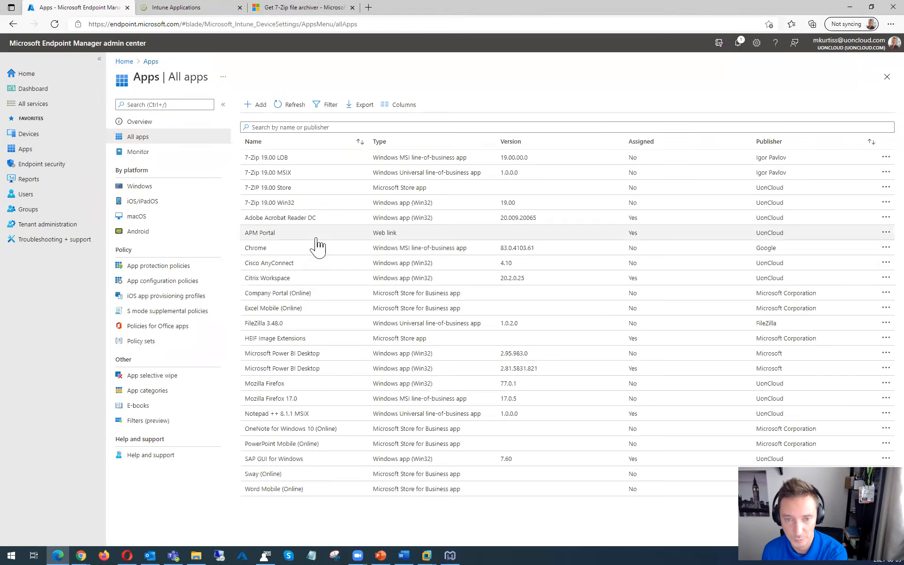
left_click(273, 189)
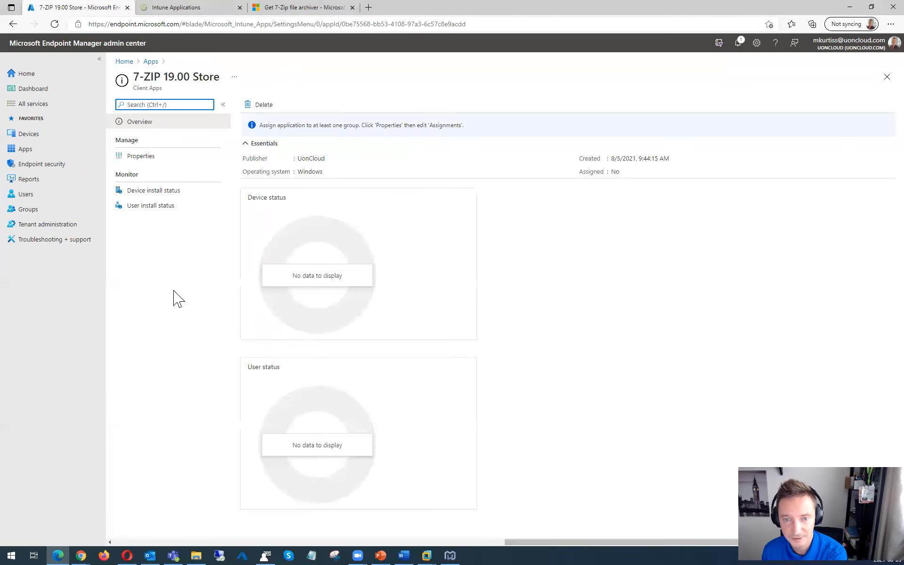
left_click(147, 157)
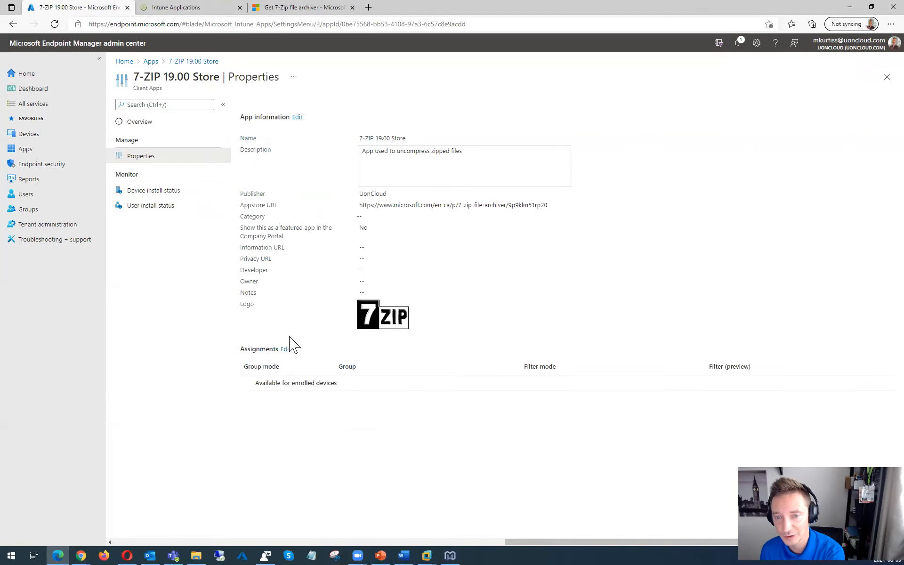
double_click(413, 205)
left_click_drag(549, 206, 356, 208)
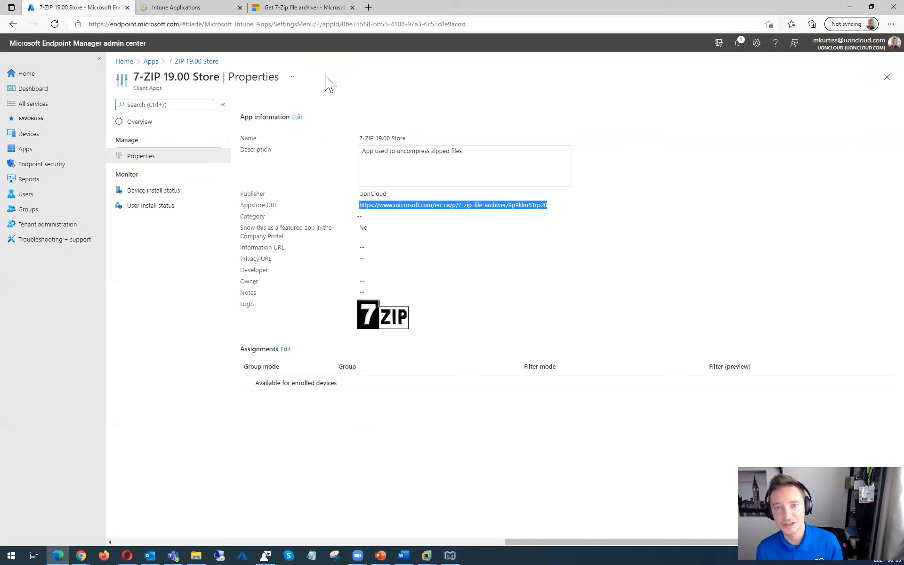
- Show the Microsoft Store page of 7-Zip file archiver and select its address up to the query string
left_click(297, 12)
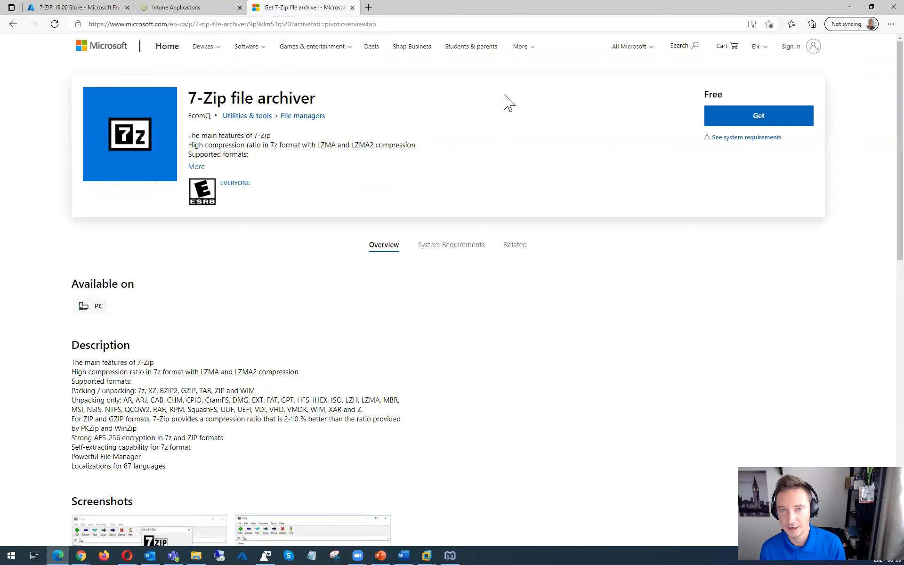
left_click(270, 26)
left_click(271, 25)
left_click_drag(293, 23, 74, 24)
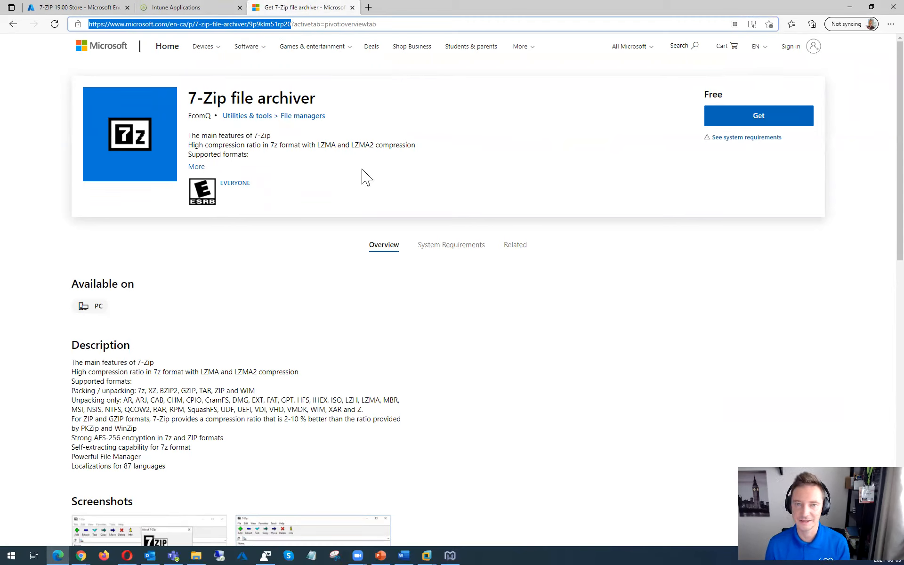
- Search the Microsoft Store for "net", show the Netflix page and select its address up to the query string
left_click(681, 46)
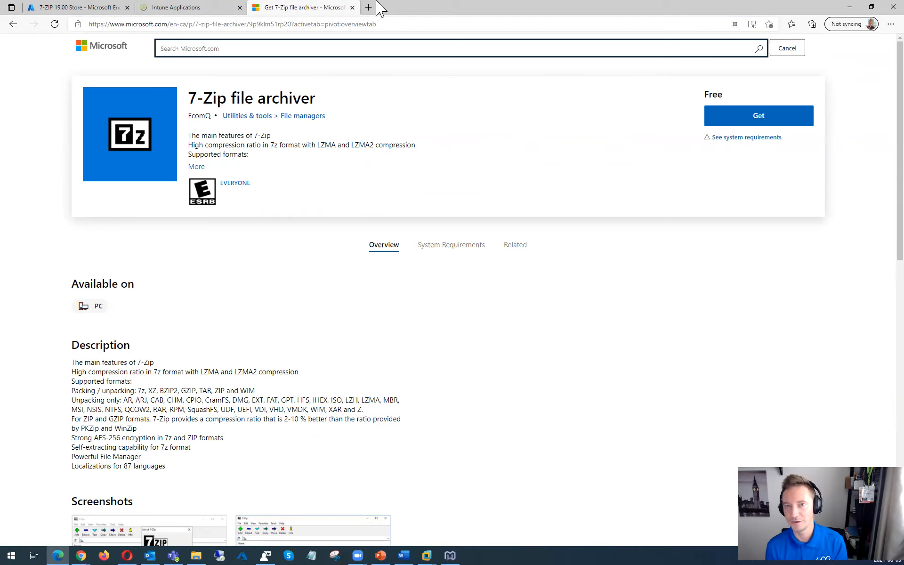
type("net")
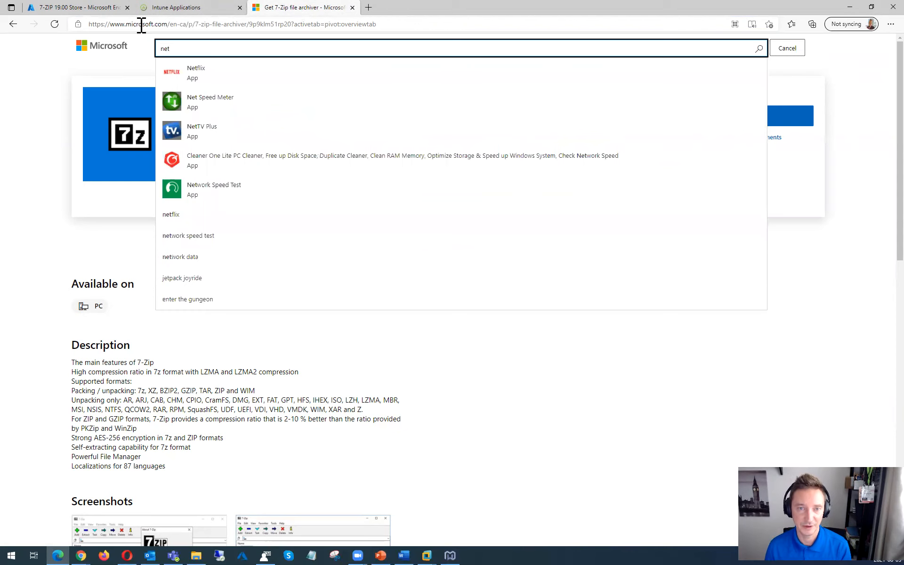
left_click(182, 72)
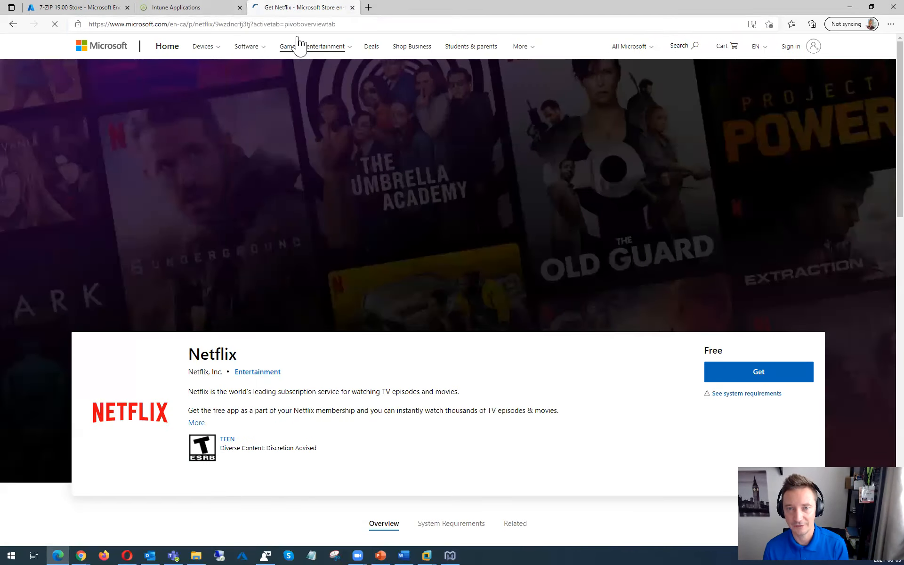
left_click(287, 23)
left_click(338, 28)
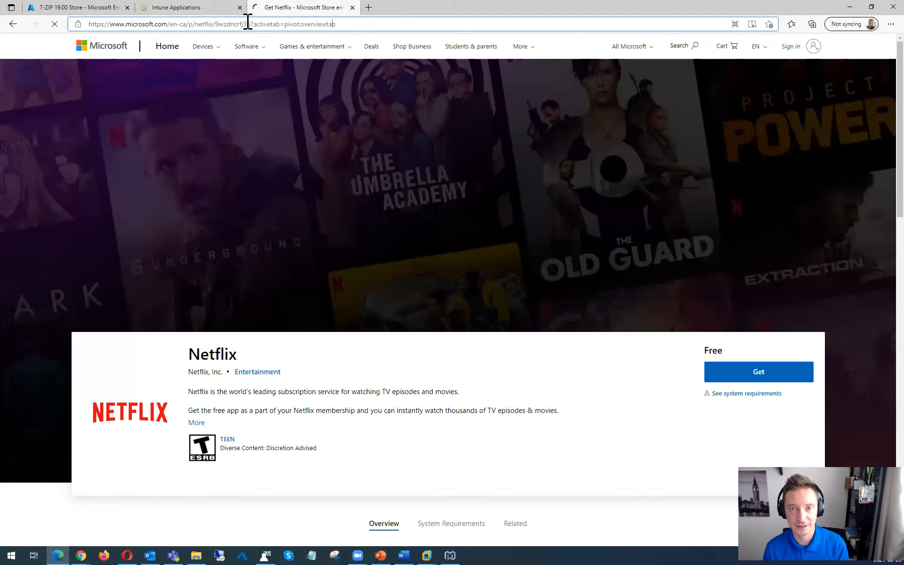
left_click_drag(251, 24, 84, 24)
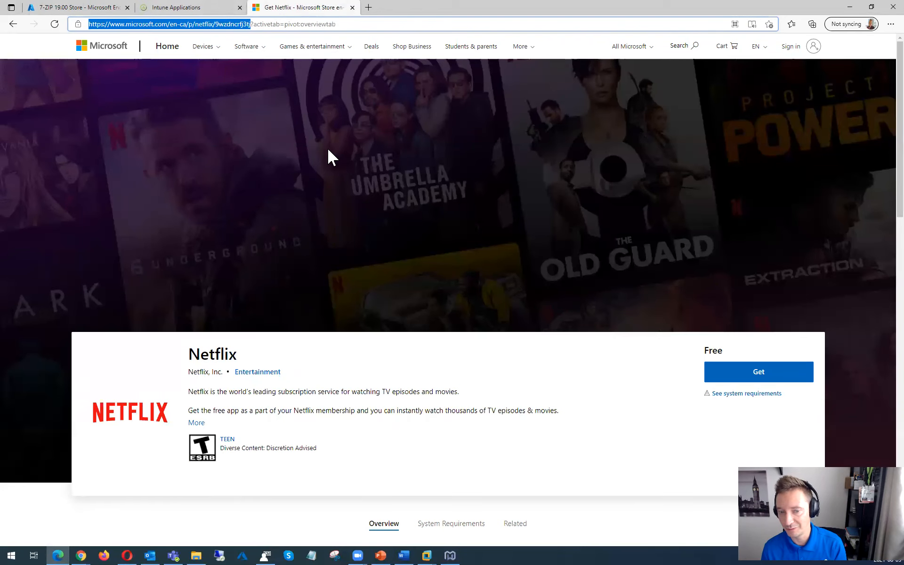
- Return to the Intune app list and view the properties of 7-Zip 19.00 Win32
left_click(77, 8)
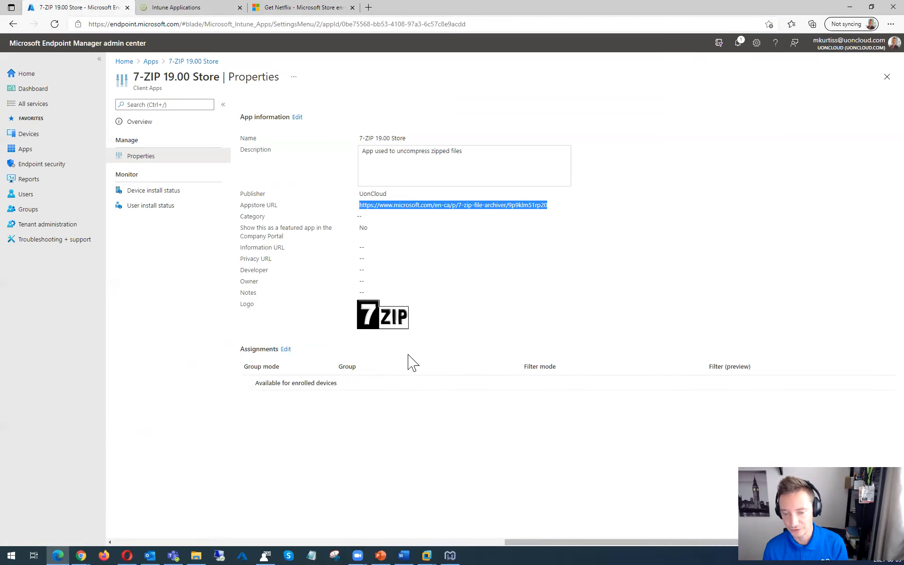
left_click(151, 62)
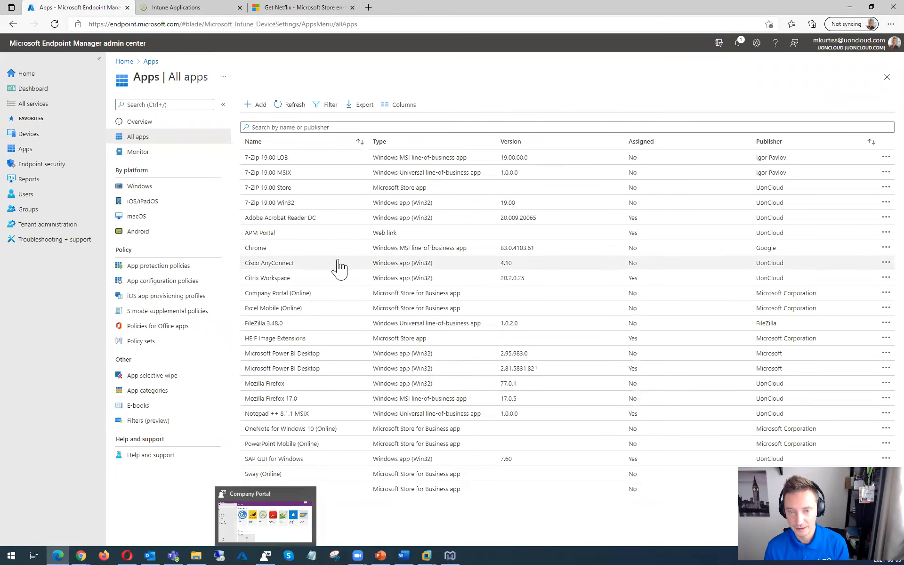
left_click(292, 208)
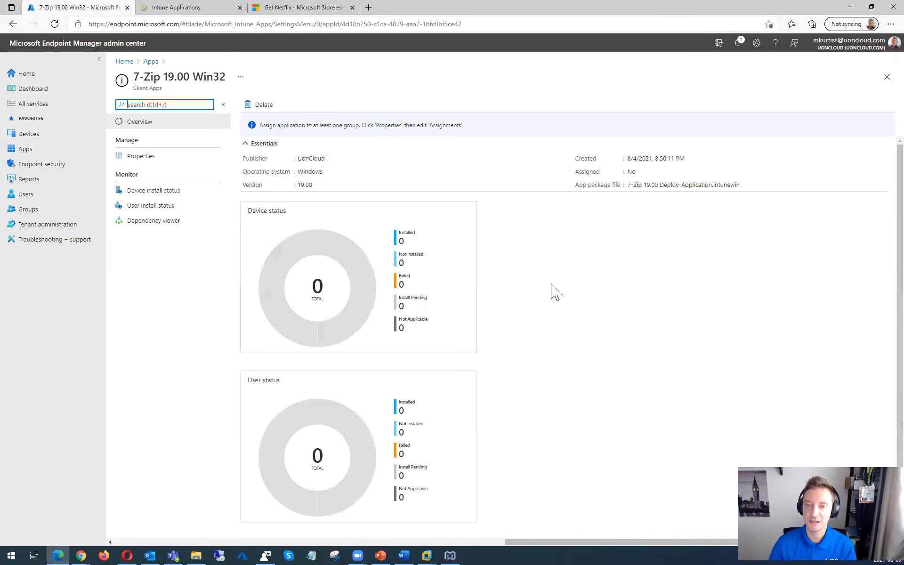
left_click(141, 158)
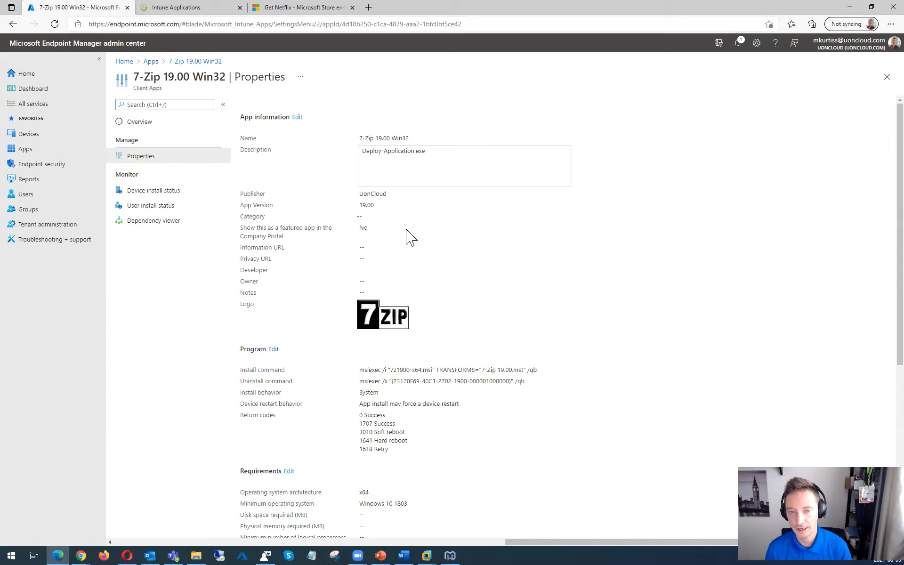
- Highlight the install command of 7-Zip 19.00 Win32, then review its requirements, detection rules and assignments
scroll(499, 330, "down", 3)
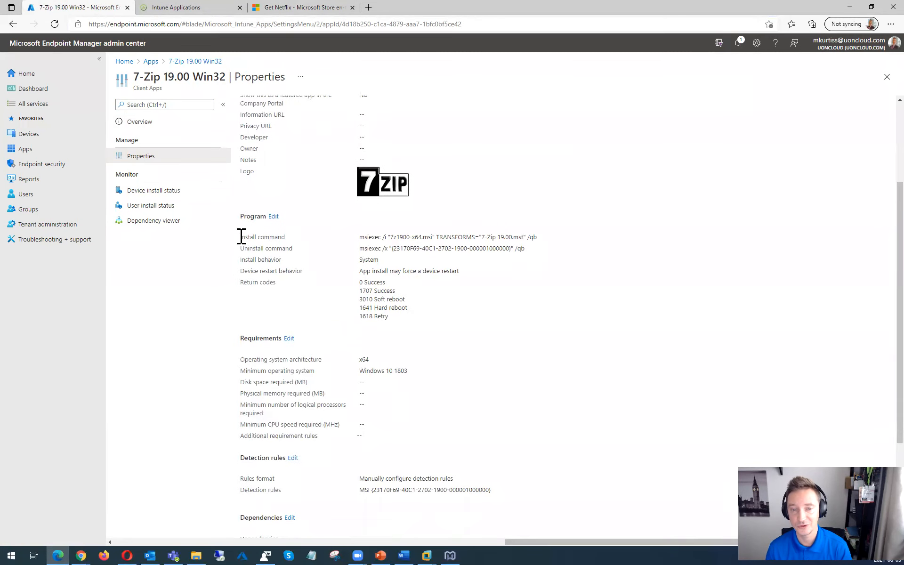
left_click_drag(241, 236, 546, 236)
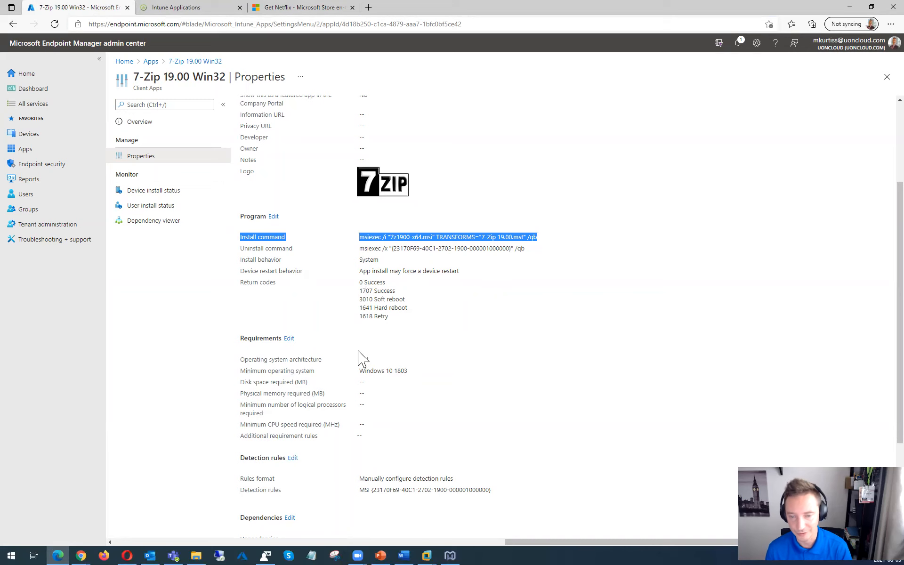
scroll(361, 355, "down", 2)
scroll(360, 352, "down", 1)
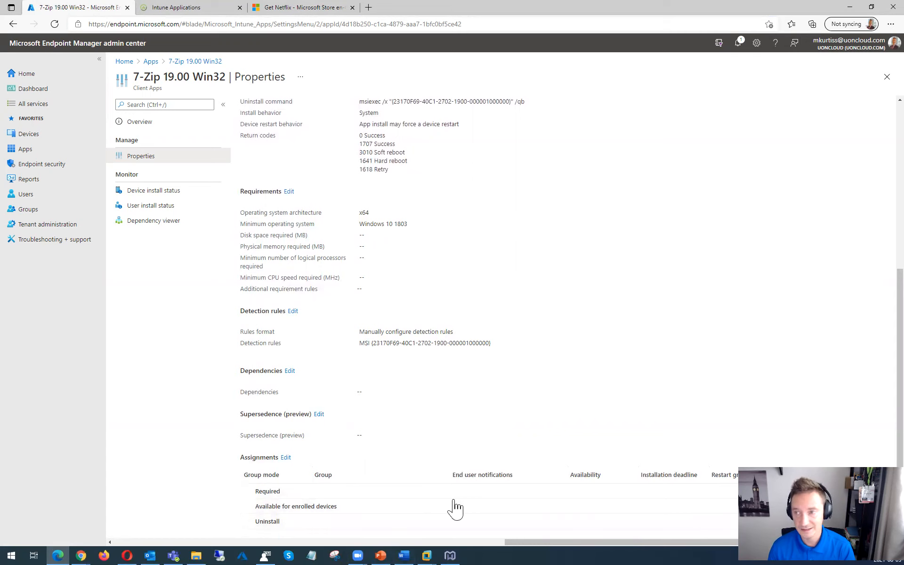
scroll(464, 405, "up", 5)
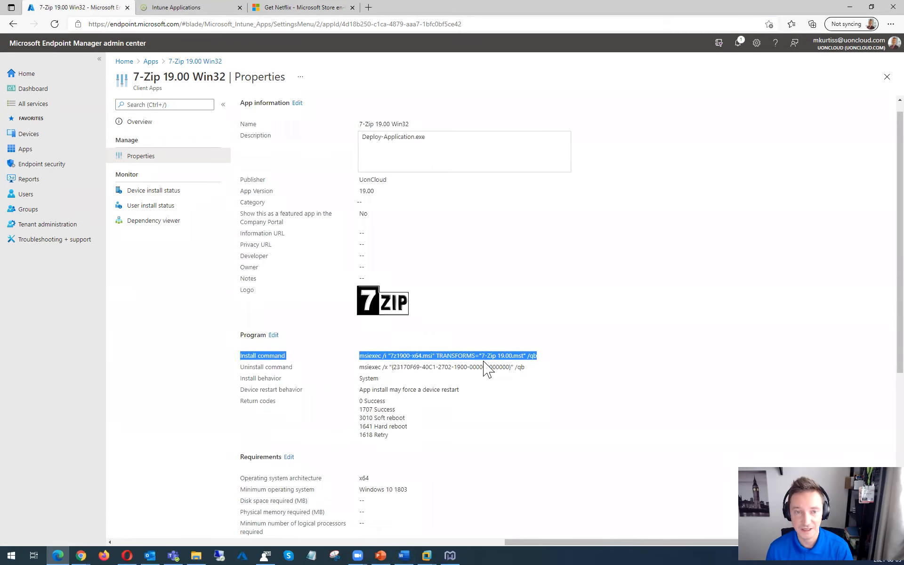
scroll(487, 367, "up", 1)
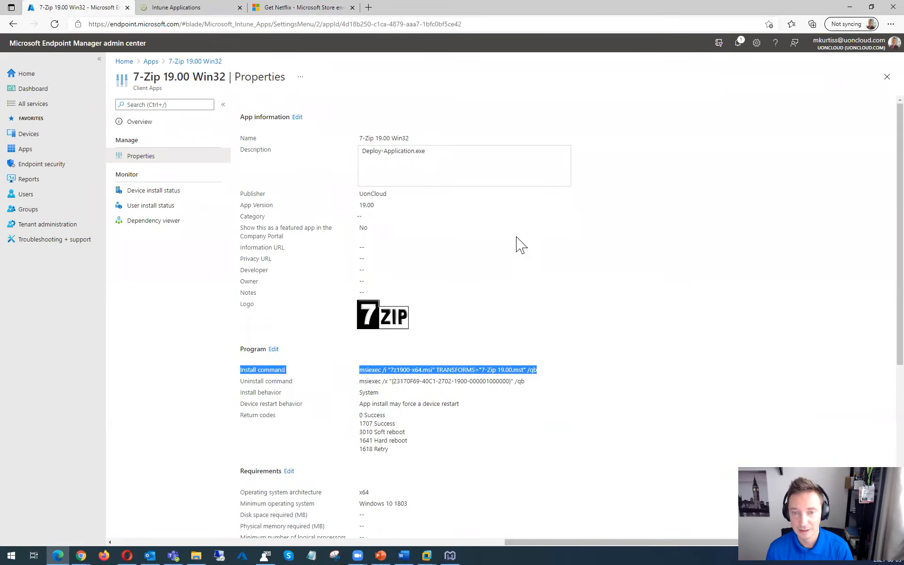
left_click(602, 376)
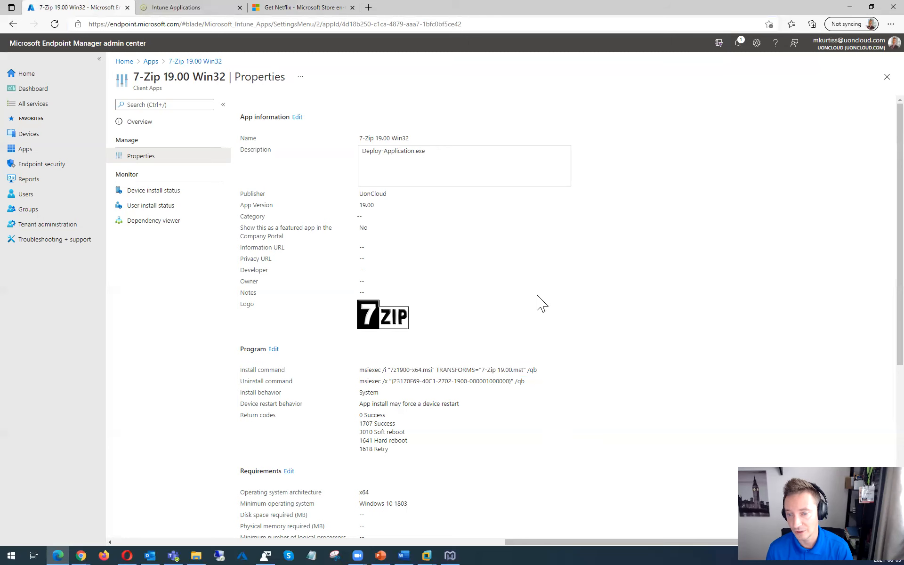
- Return to the app list, switch to the Intune Webinar folder in File Explorer and select npp.8.1.1.Installer.x64.exe
left_click(151, 61)
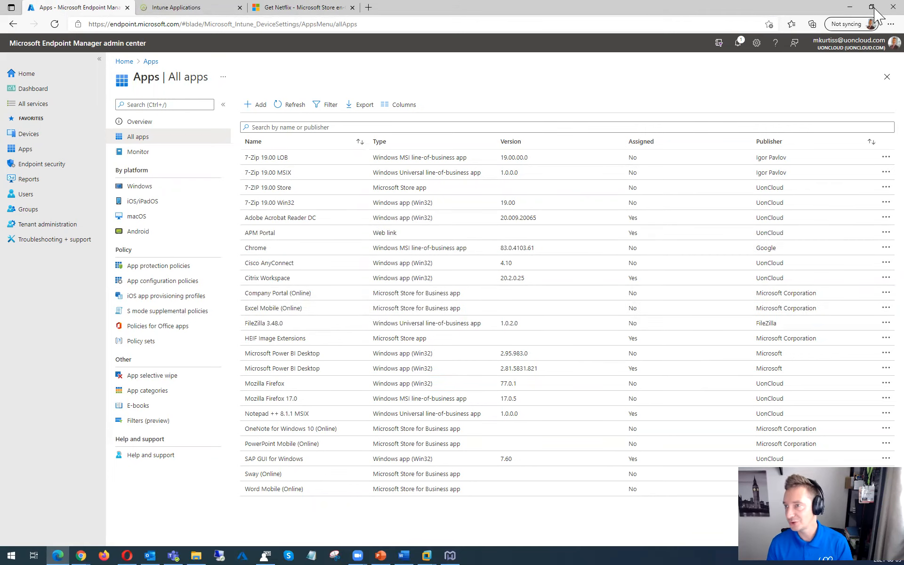
left_click(851, 8)
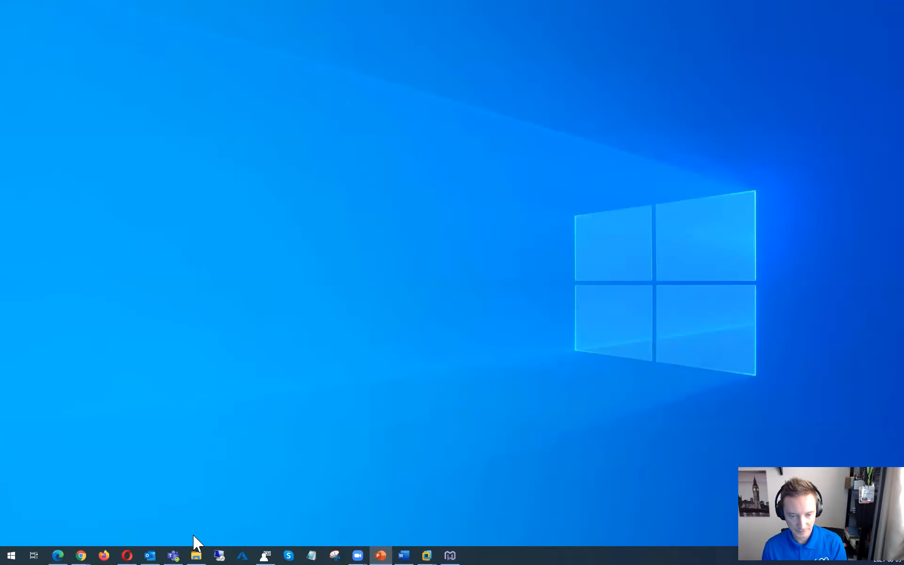
left_click(196, 549)
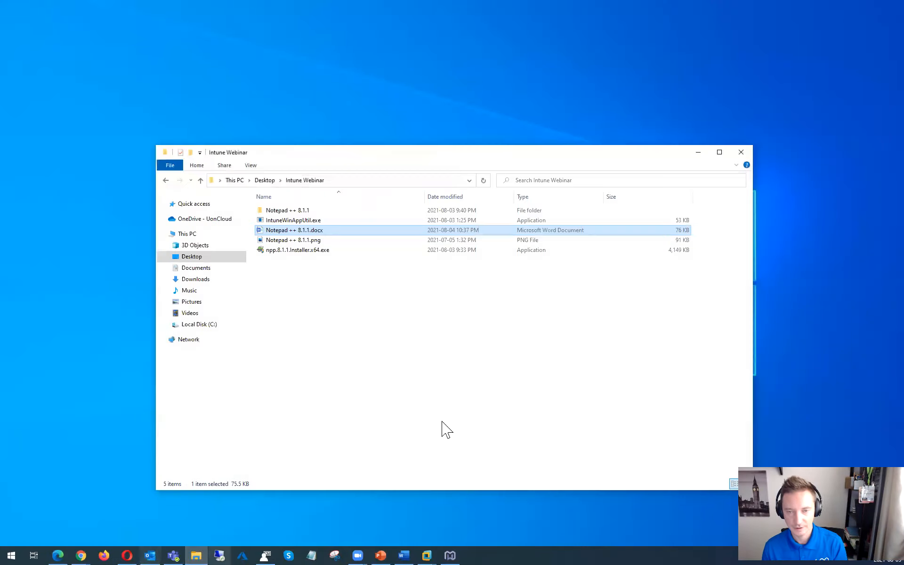
left_click(323, 358)
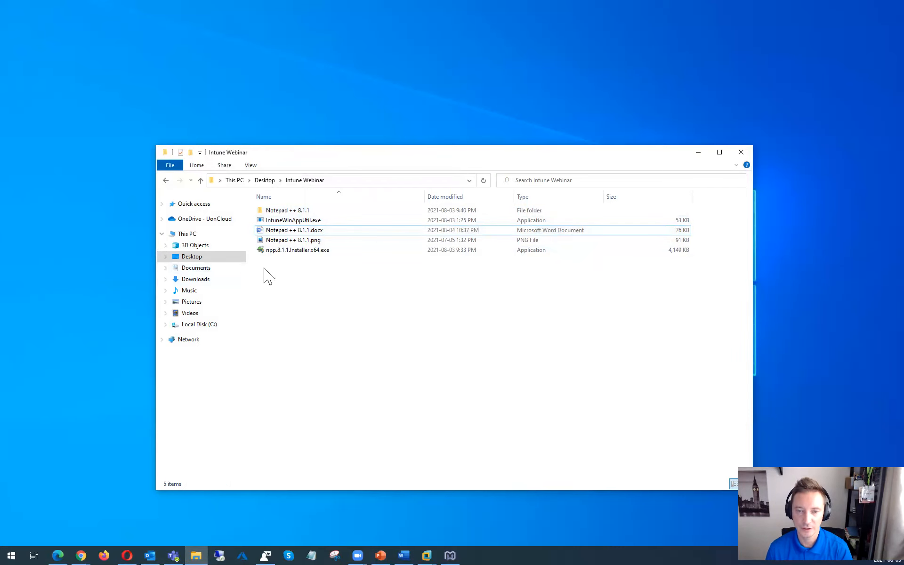
left_click(273, 249)
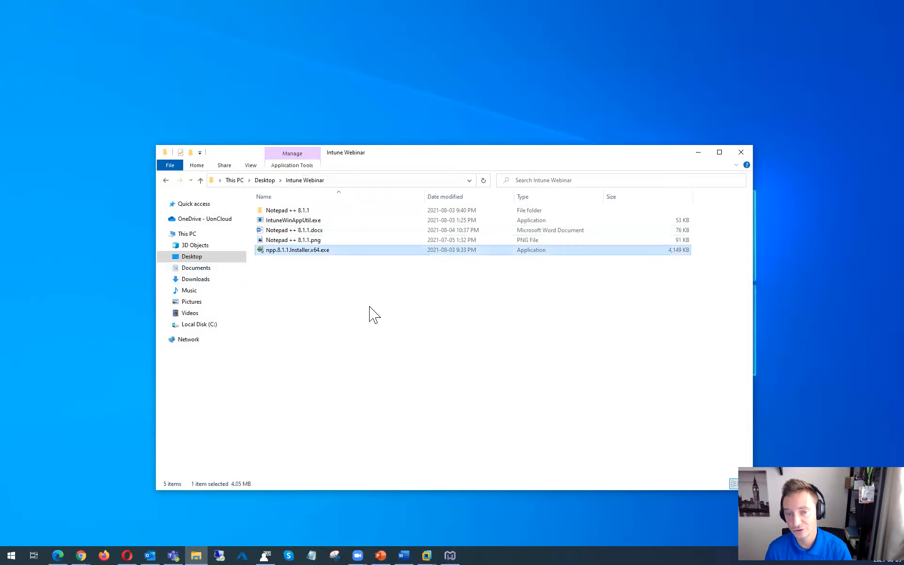
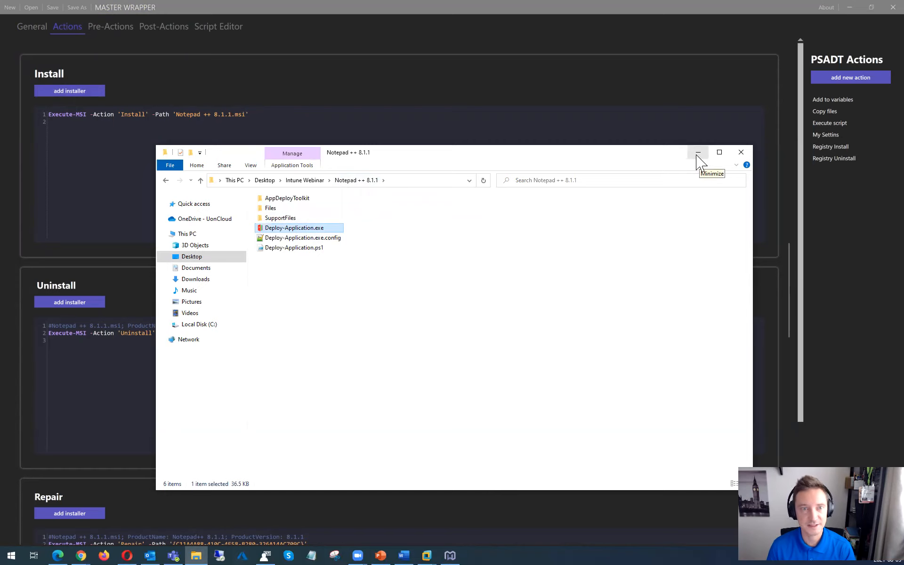
- Switch to Master Wrapper and apply the Registry Install action to the Install script
left_click(697, 154)
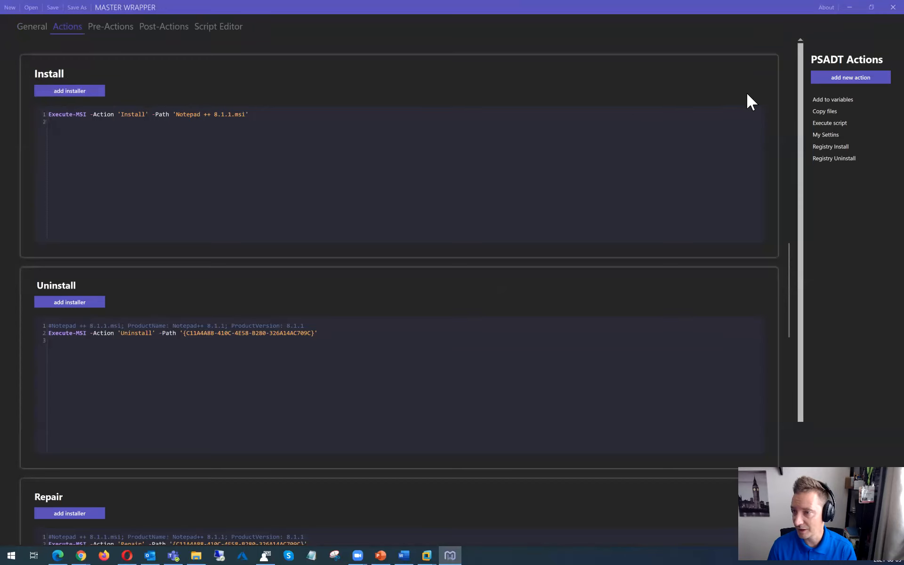
right_click(847, 146)
left_click(824, 196)
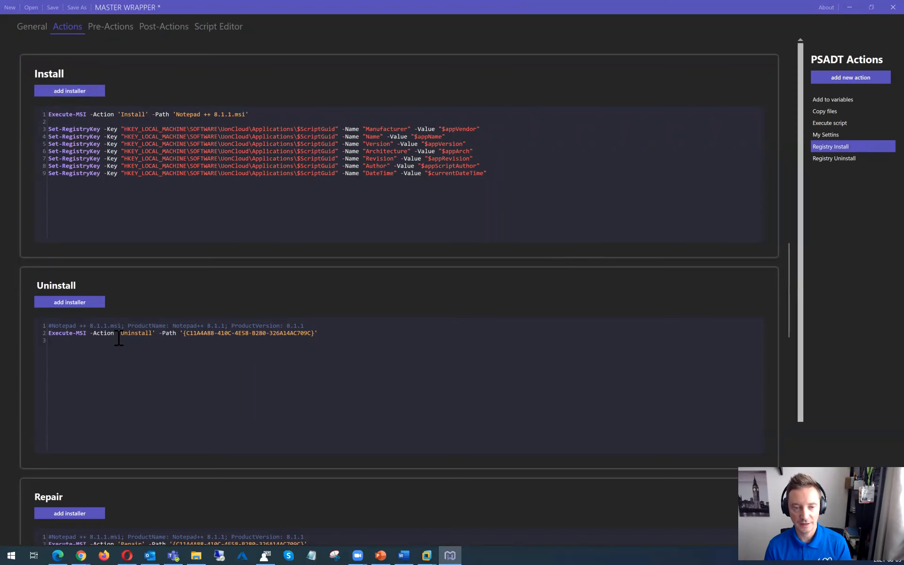
- Apply the Registry Uninstall action to the Uninstall script, below the Execute-MSI line
left_click(90, 348)
left_click(836, 160)
right_click(835, 160)
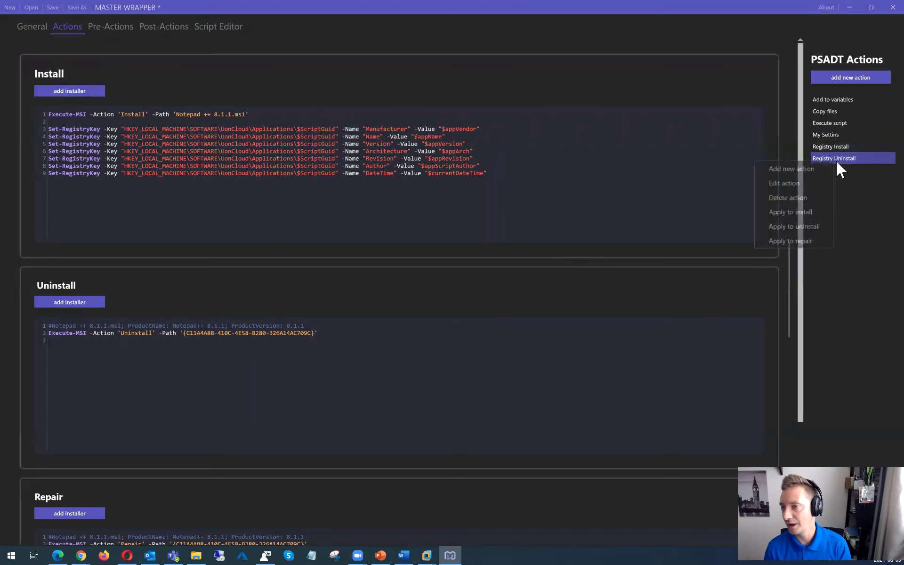
left_click(807, 230)
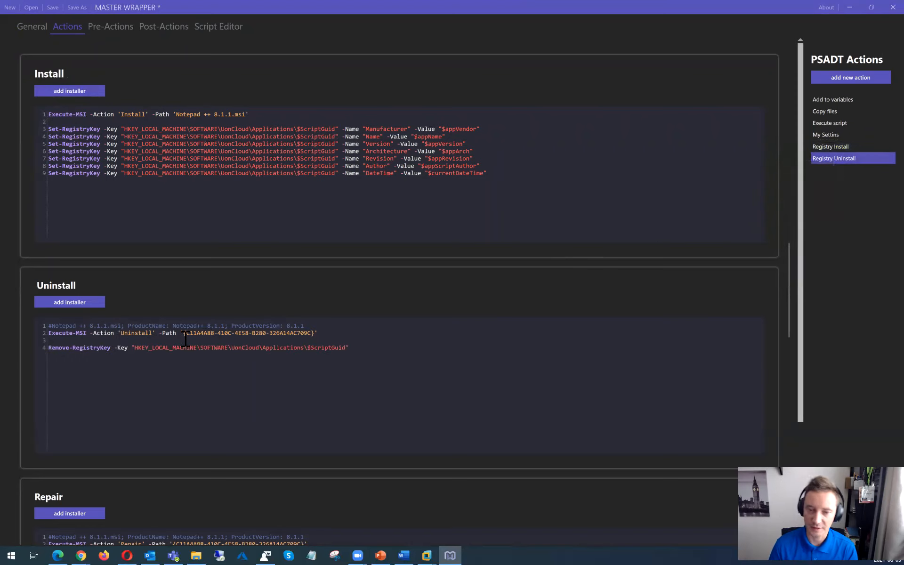
- Highlight the Remove-RegistryKey line in the Uninstall script and the Execute-MSI line in the Install script
left_click_drag(364, 344, 48, 351)
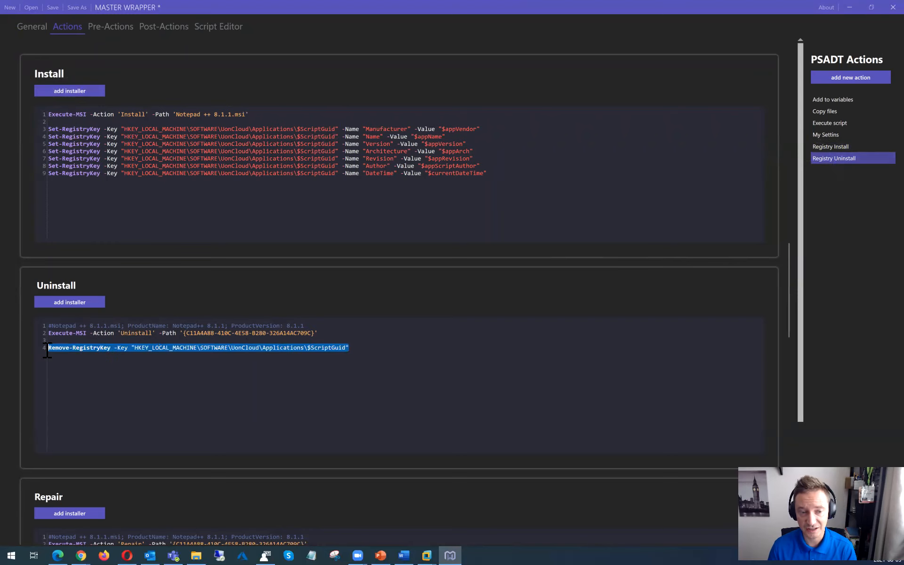
left_click(63, 353)
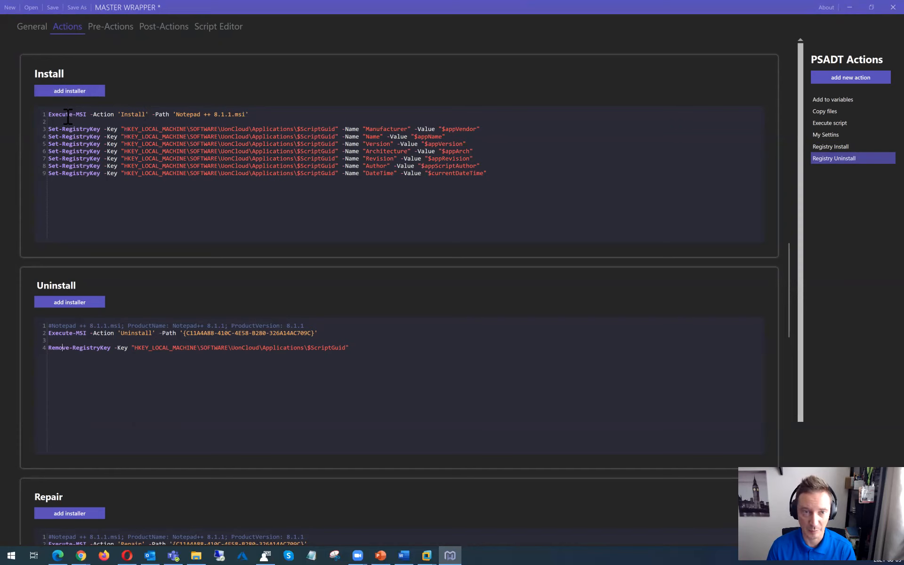
left_click_drag(258, 115, 44, 115)
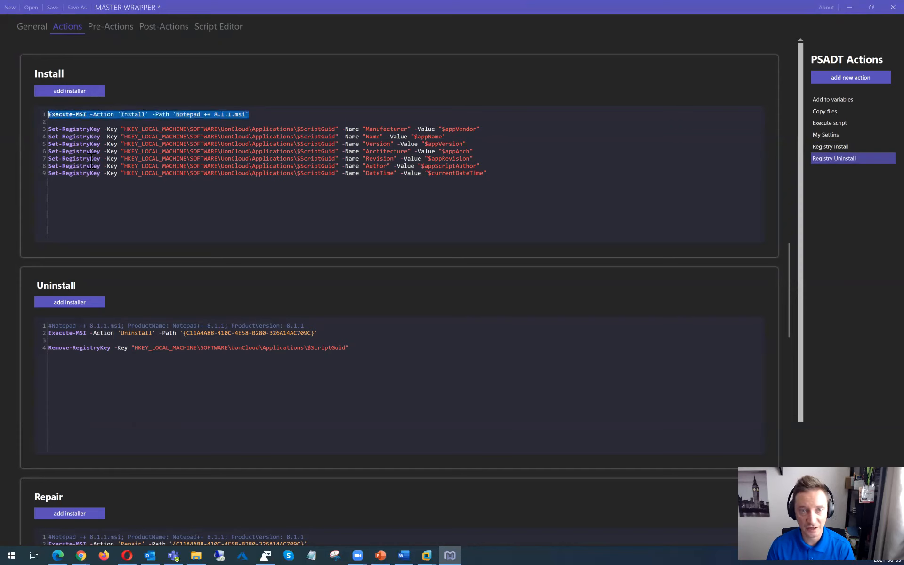
left_click(272, 116)
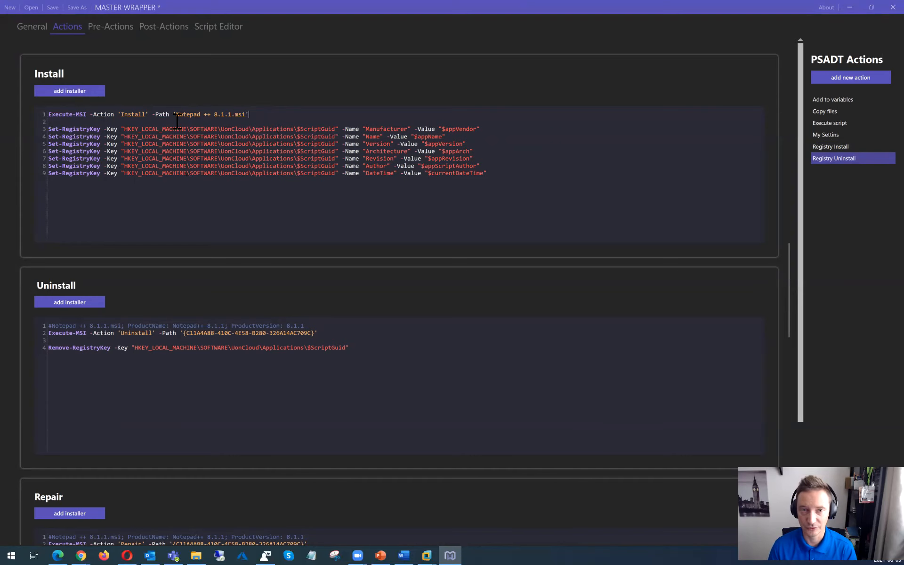
- Review the pre-action and post-action settings of the Notepad++ package and close Master Wrapper
left_click(103, 27)
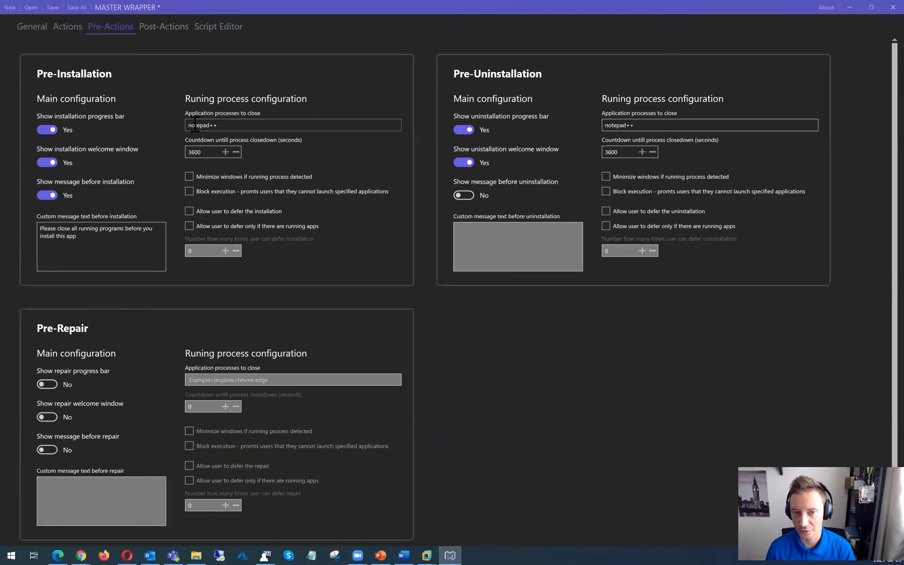
left_click(159, 26)
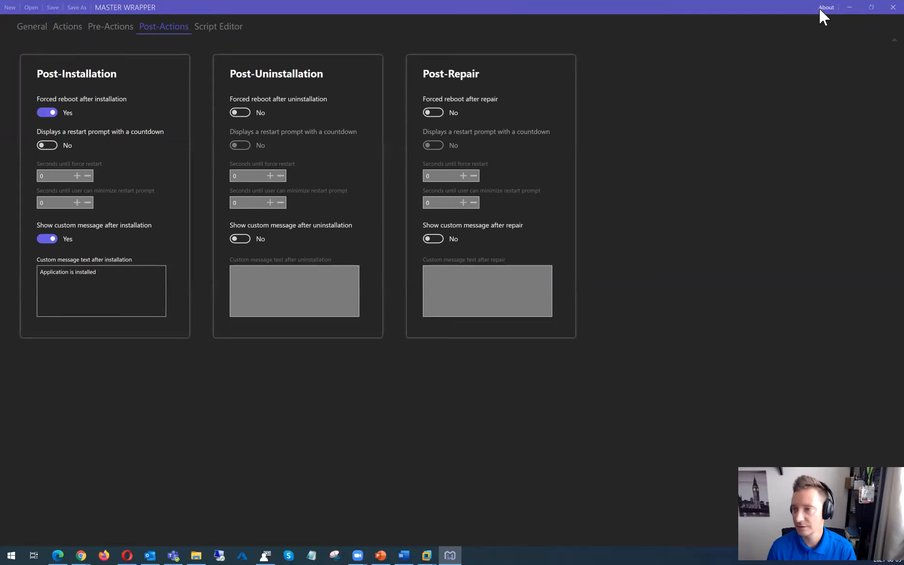
left_click(874, 6)
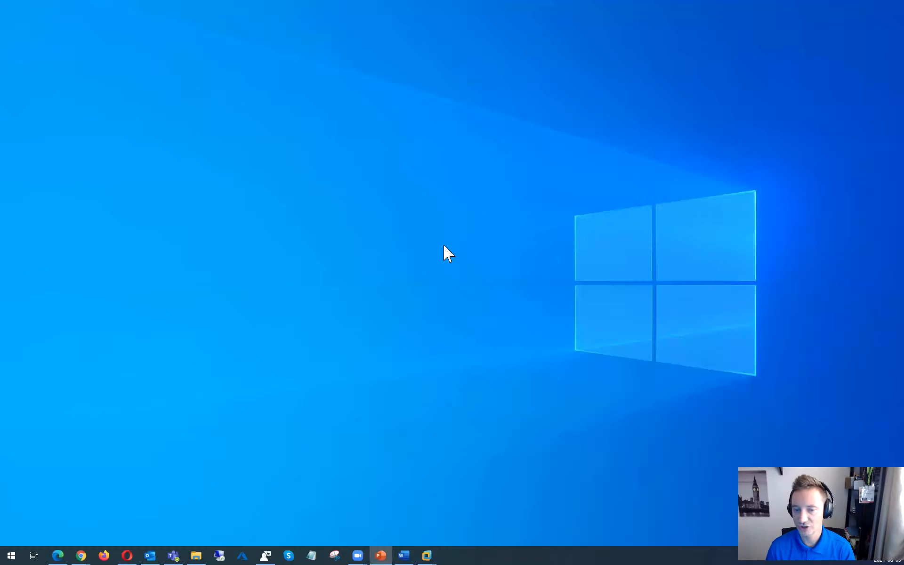
- Switch to File Explorer, go up to the Intune Webinar folder and run IntuneWinAppUtil.exe
left_click(197, 552)
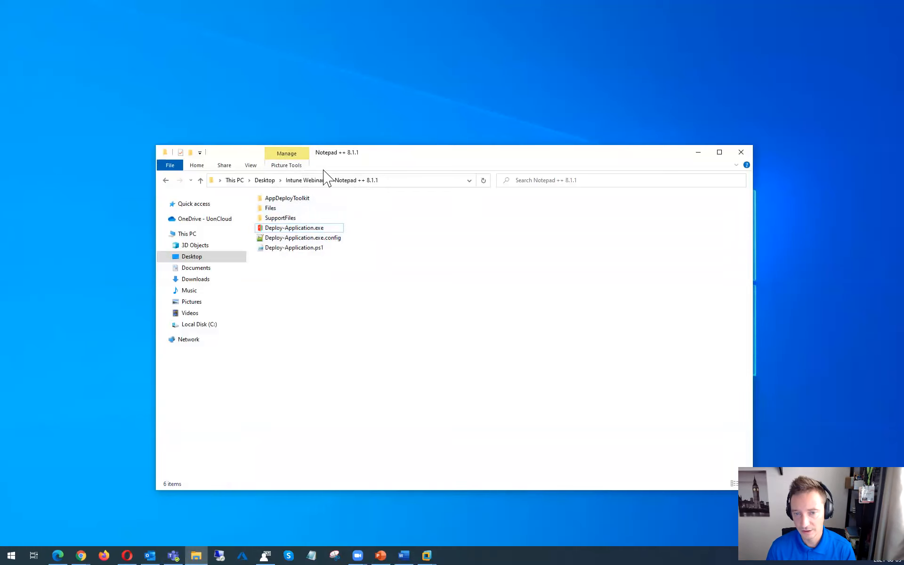
left_click(310, 181)
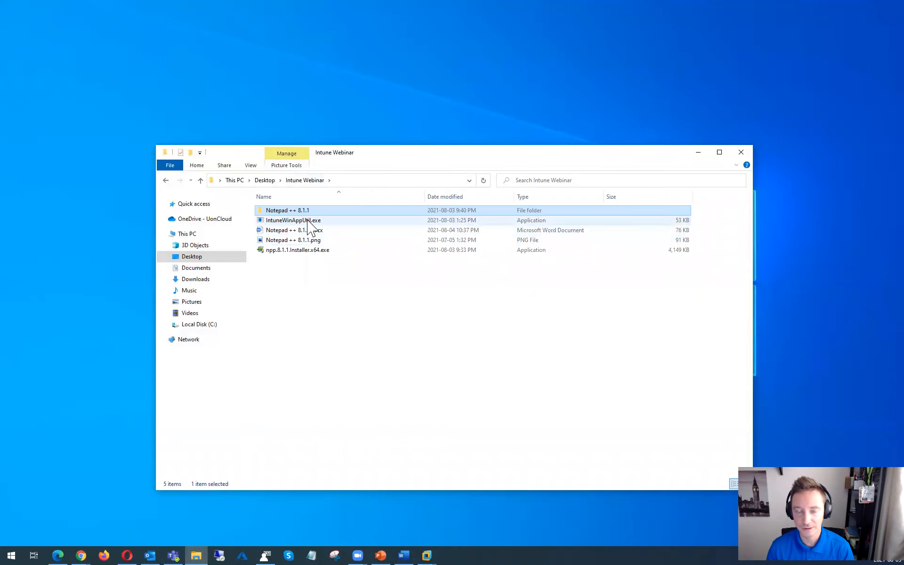
double_click(308, 220)
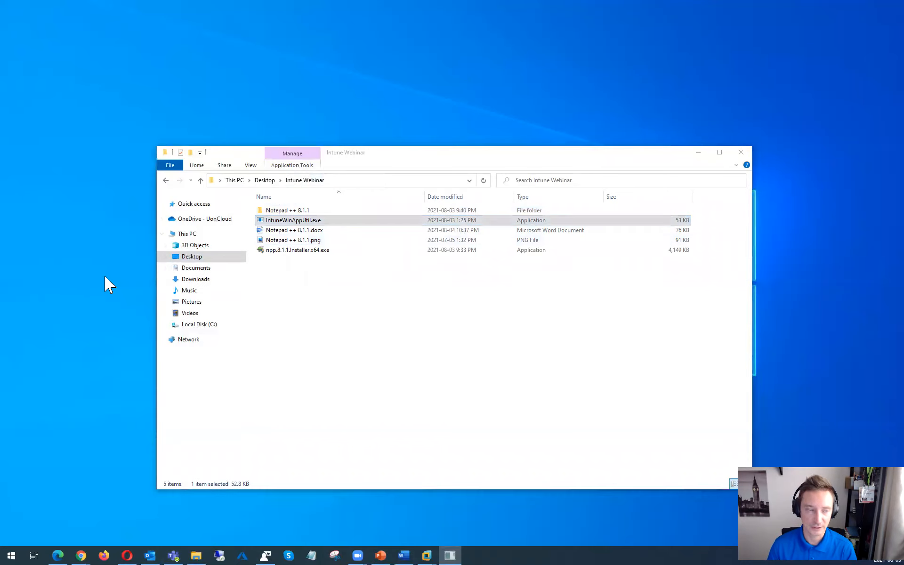
- Move the Intune Webinar folder window aside so the IntuneWinAppUtil console is accessible beside it
left_click_drag(363, 201, 416, 284)
left_click(384, 151)
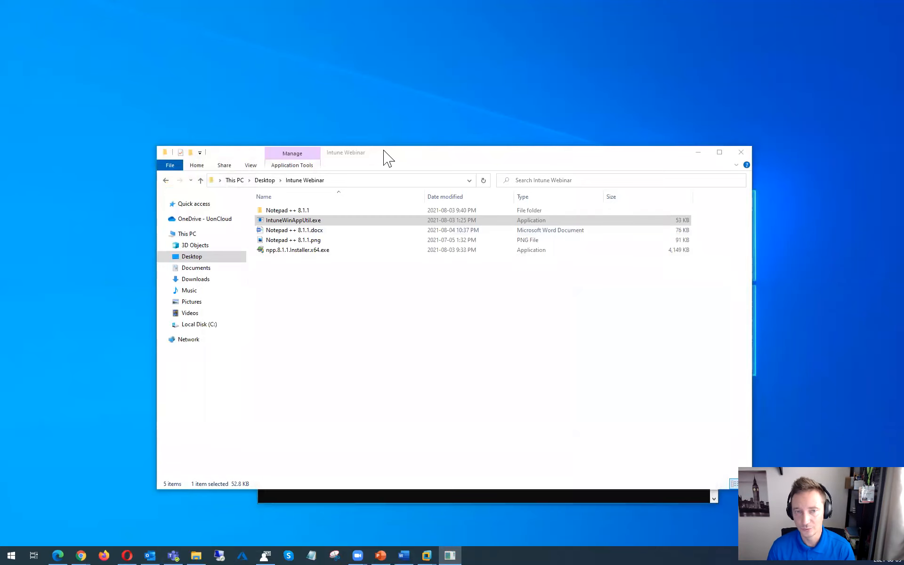
left_click_drag(384, 152, 255, 17)
left_click(668, 295)
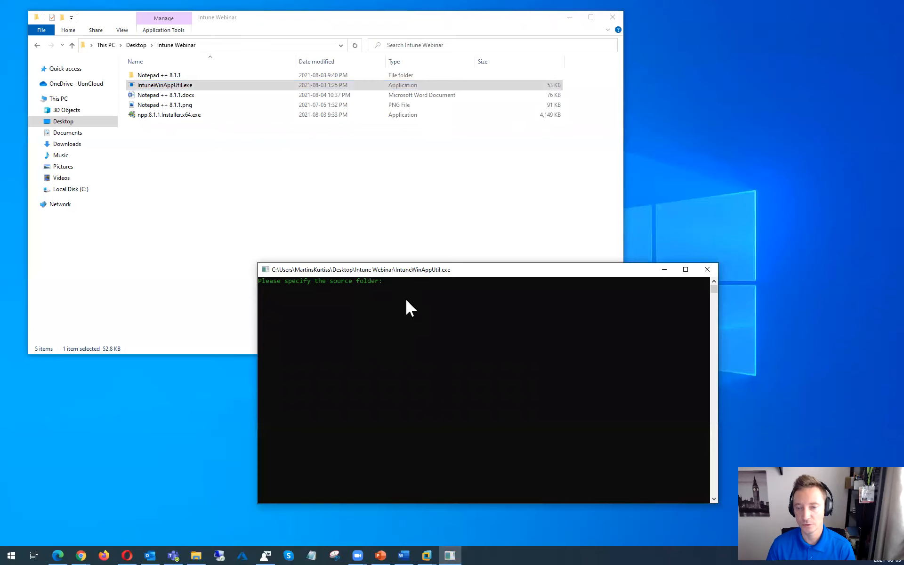
- Copy the path of the Notepad ++ 8.1.1 folder and enter it as the source folder in IntuneWinAppUtil
double_click(154, 75)
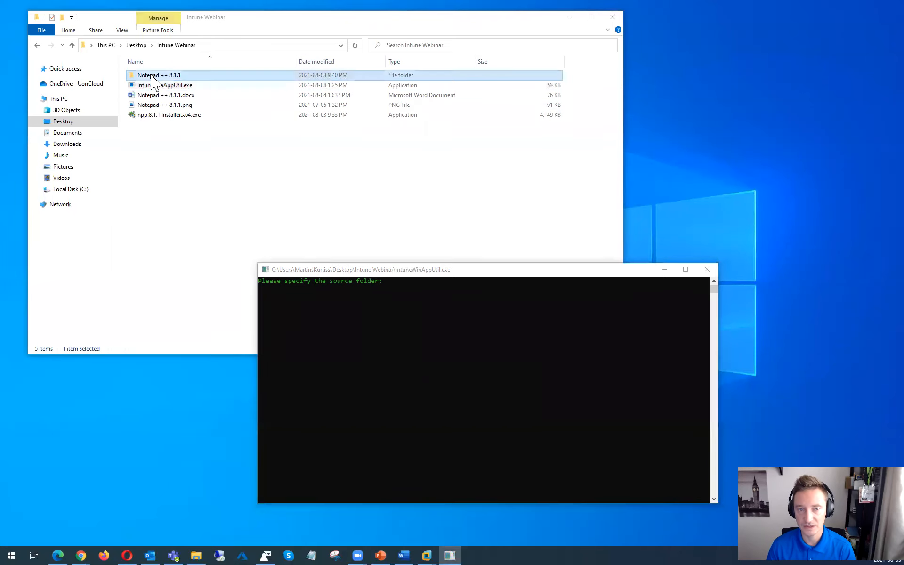
left_click(163, 93)
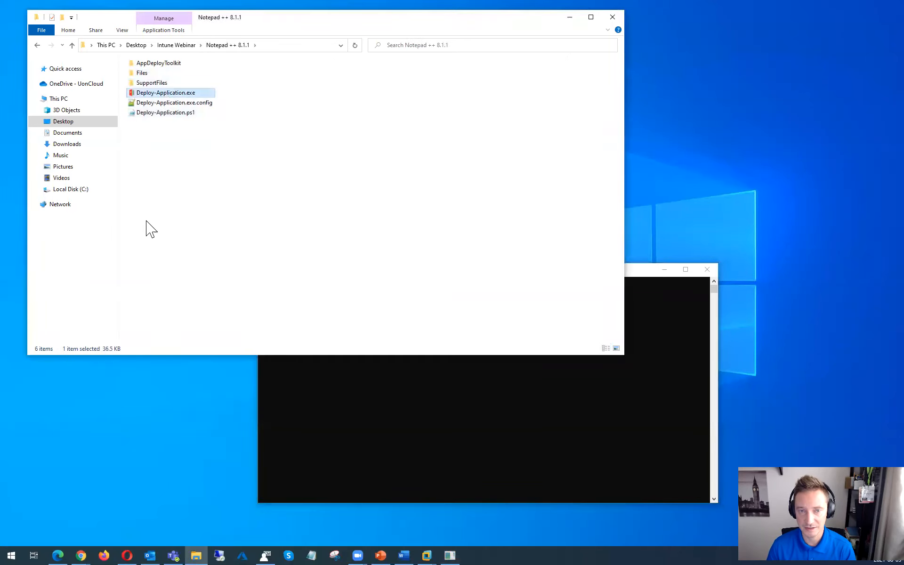
left_click(282, 45)
key("ctrl+c")
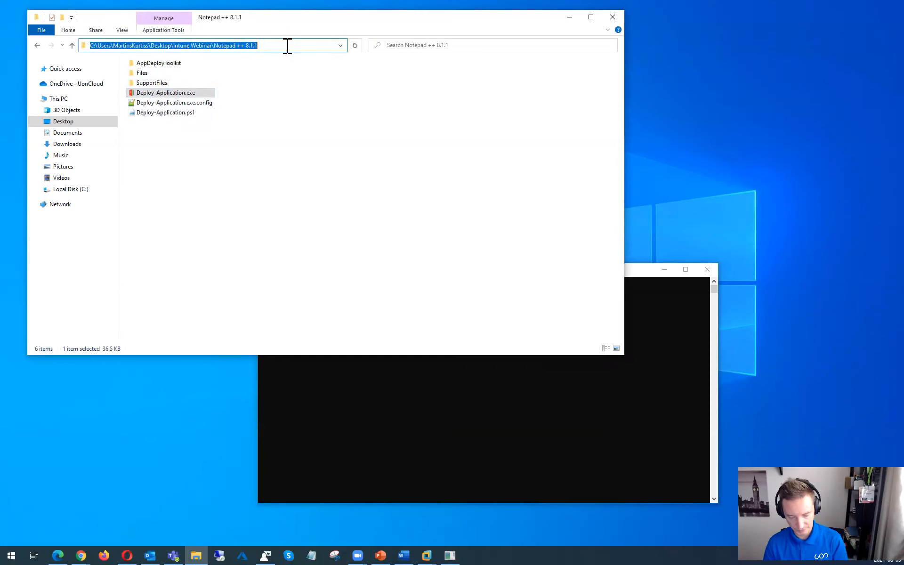
left_click(632, 277)
key("ctrl+v")
key("Return")
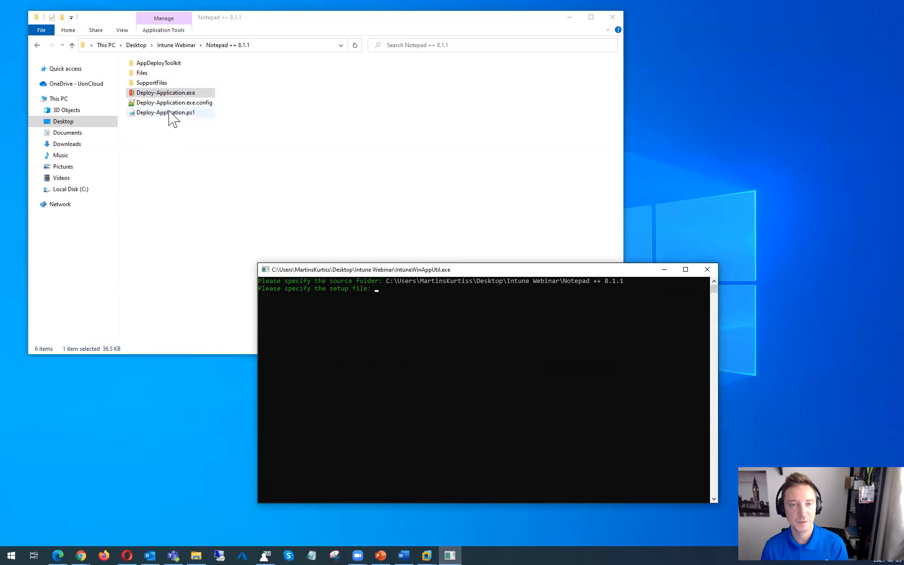
- Copy the file name Deploy-Application.exe and enter it as the setup file in IntuneWinAppUtil
left_click(172, 95)
key("F2")
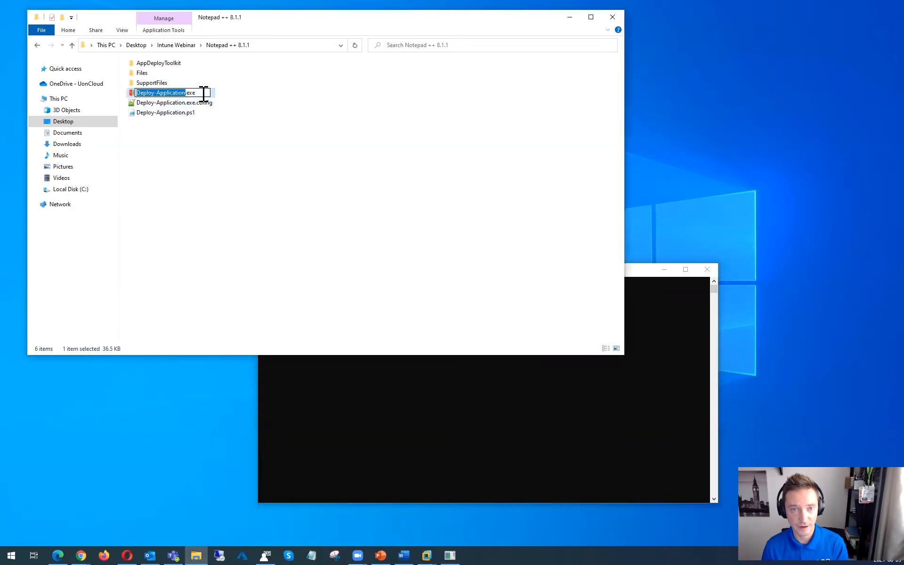
left_click(636, 278)
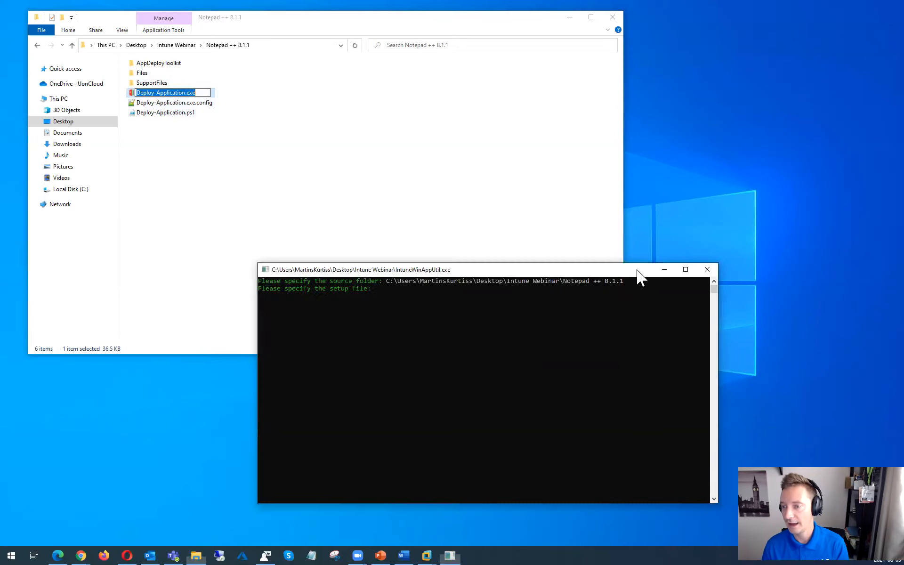
left_click(630, 271)
right_click(394, 312)
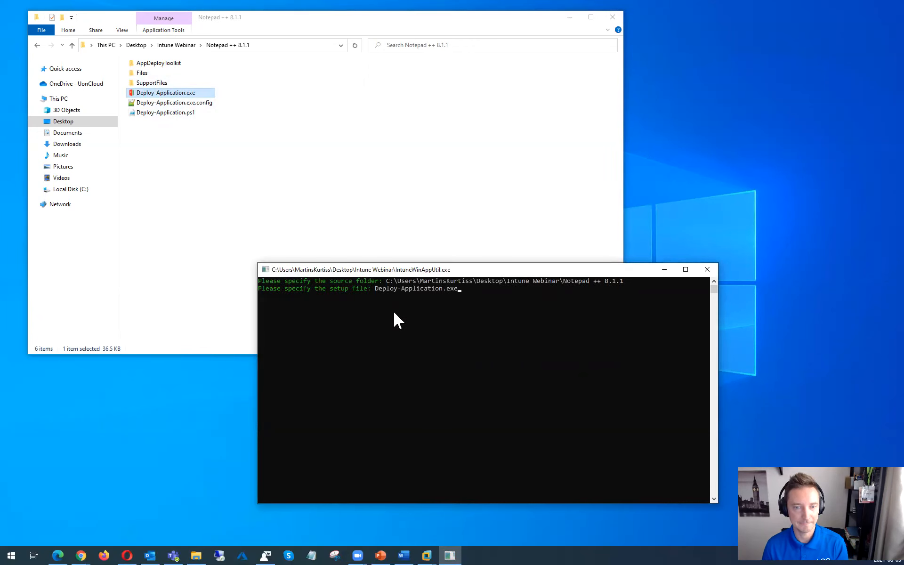
key("Return")
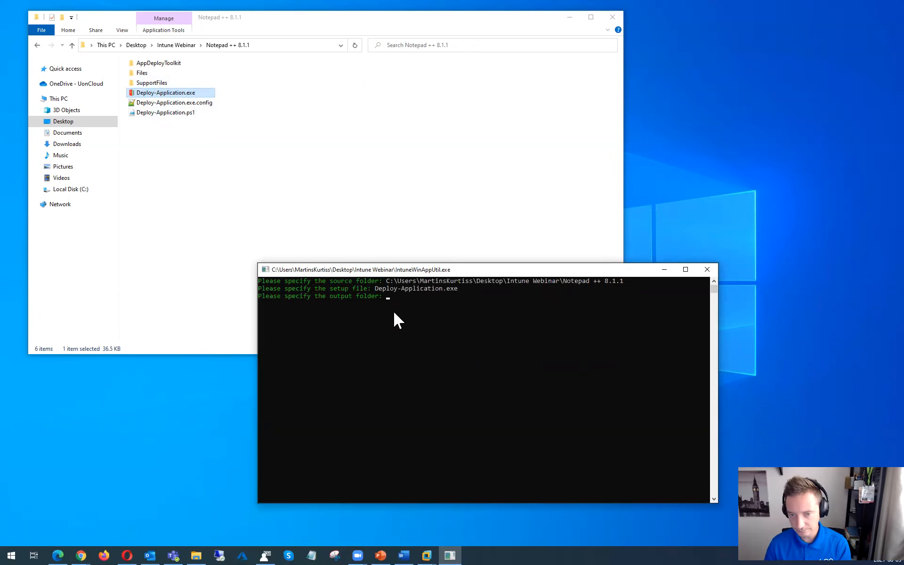
- Enter the Intune Webinar folder's path as the output folder and answer n to specifying a catalog folder
left_click(175, 46)
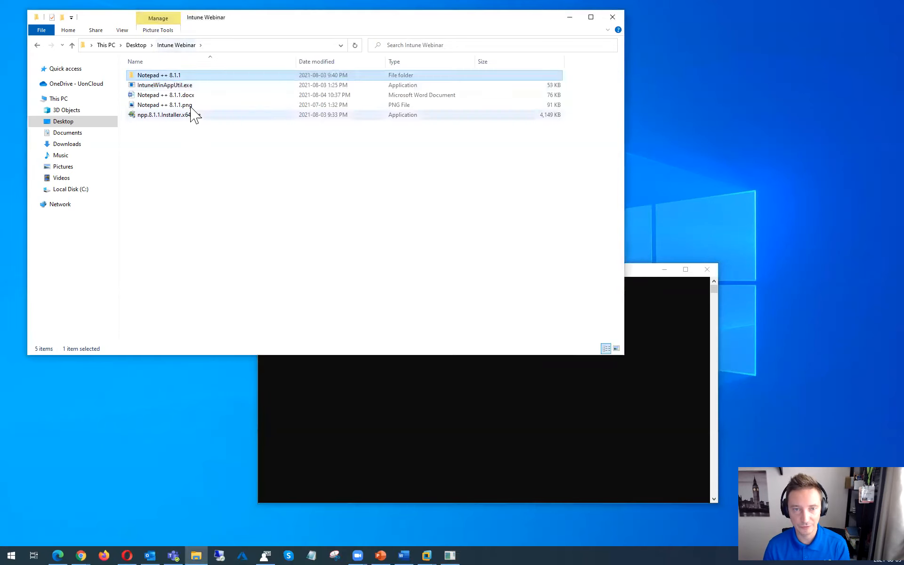
left_click(218, 45)
key("ctrl+c")
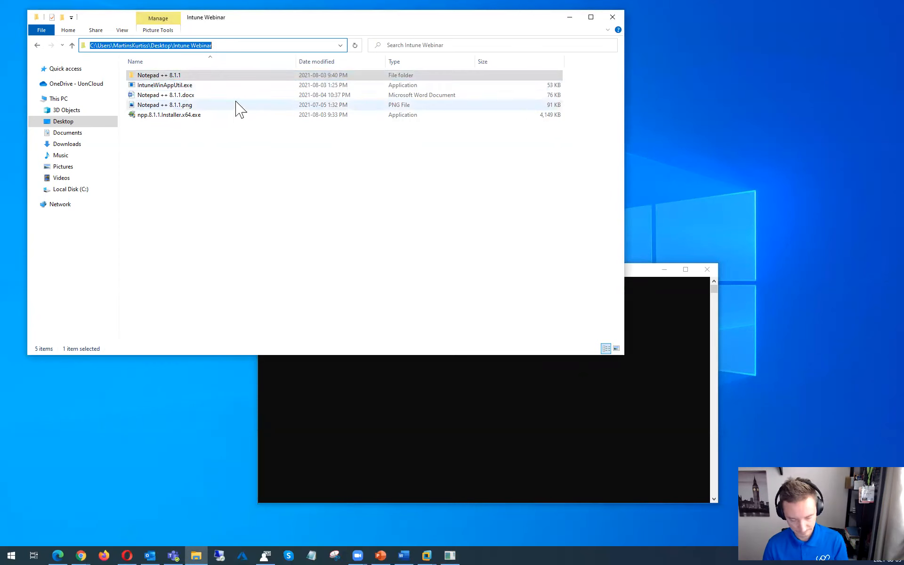
left_click(640, 281)
right_click(464, 351)
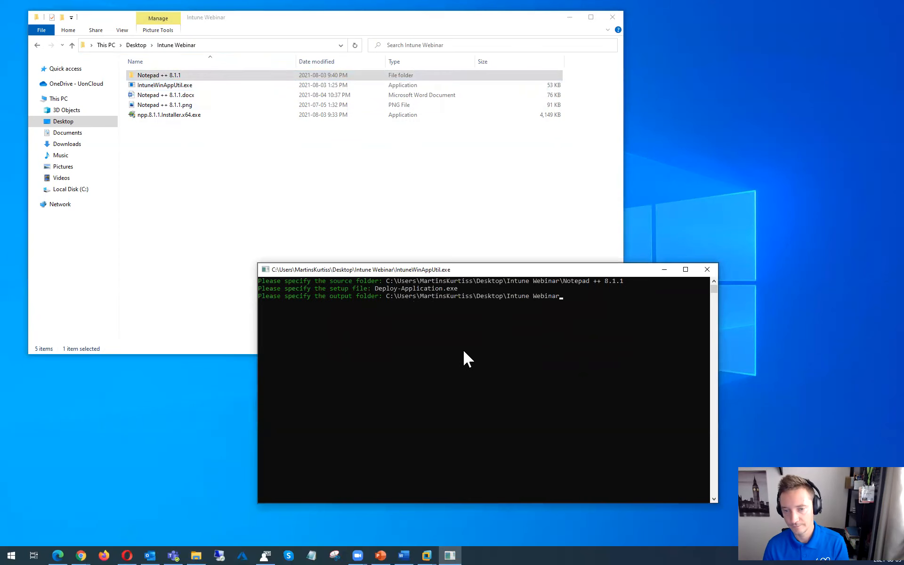
key("Return")
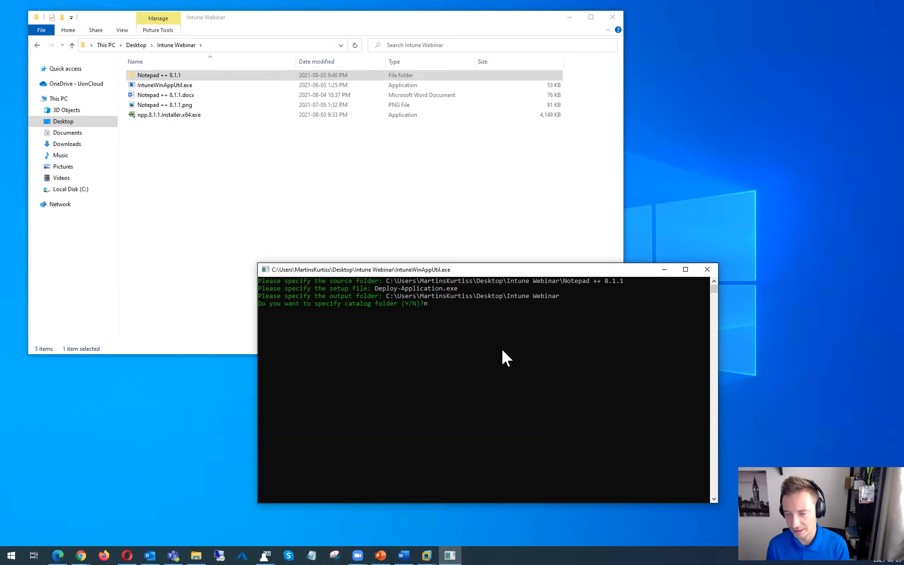
key("Return")
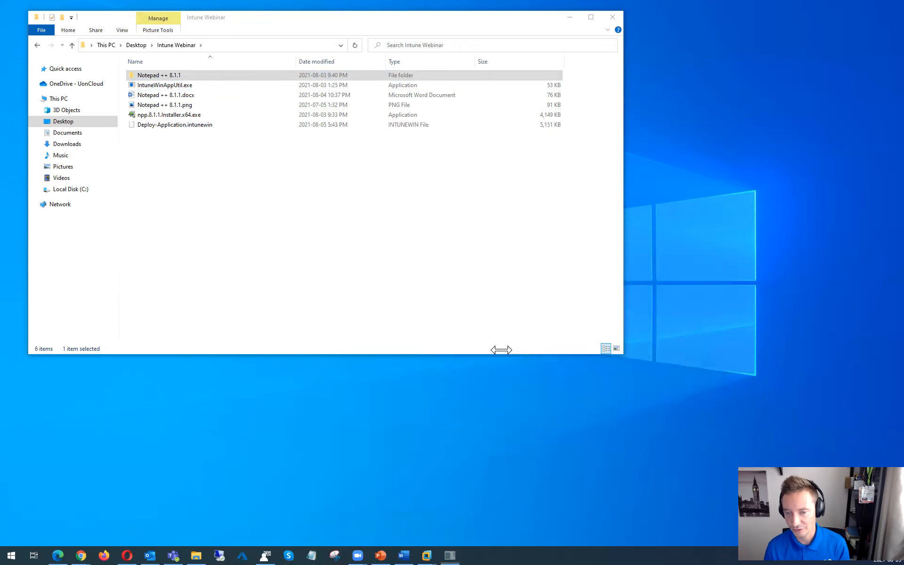
- Rename Deploy-Application.intunewin to Notepad ++ 8.1.1.intunewin, copying the base name from the Word document
left_click(149, 85)
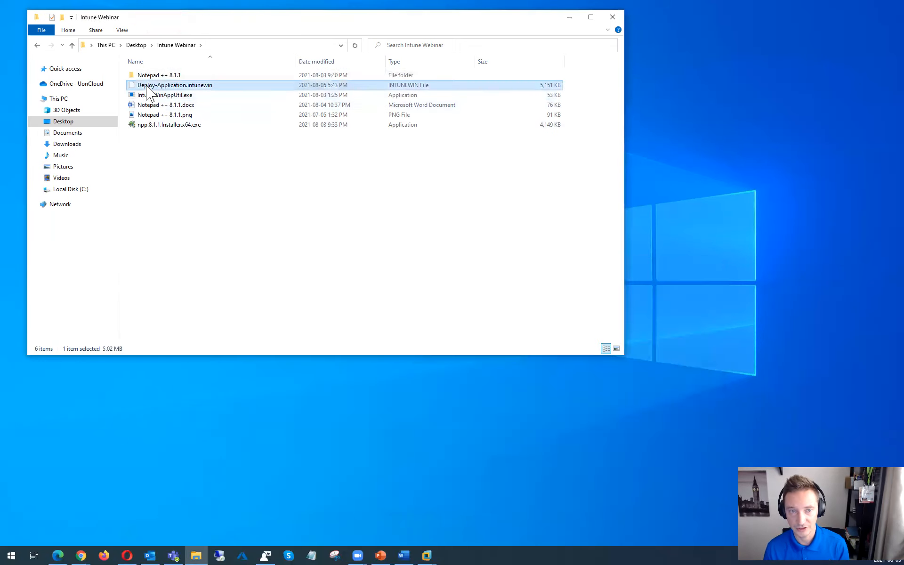
left_click(170, 105)
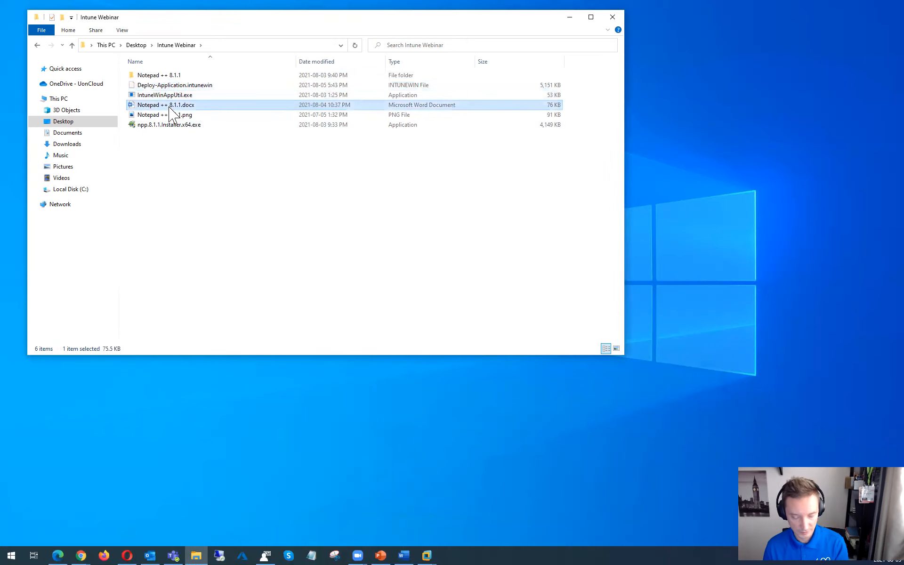
key("F2")
key("ctrl+c")
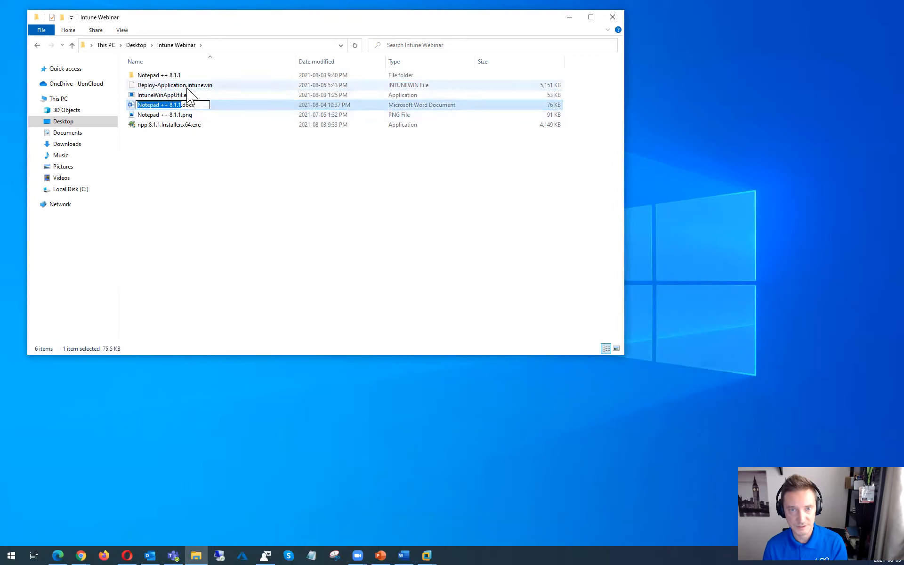
left_click(189, 86)
key("F2")
key("ctrl+v")
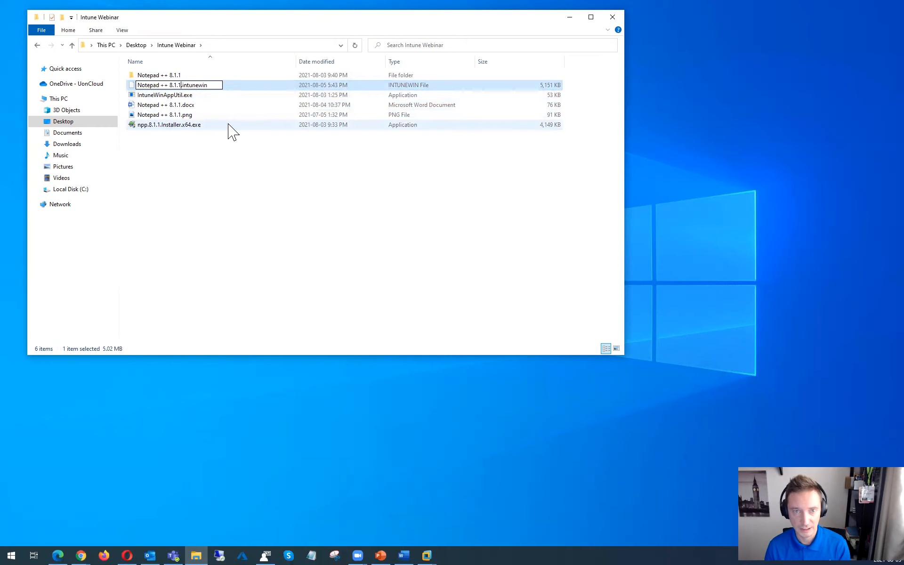
key("Return")
left_click(187, 85)
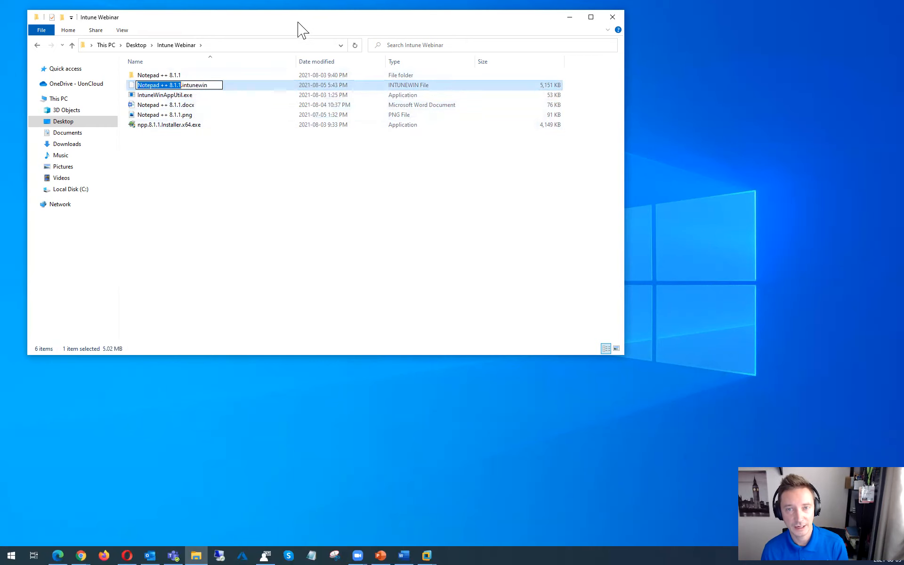
left_click(220, 137)
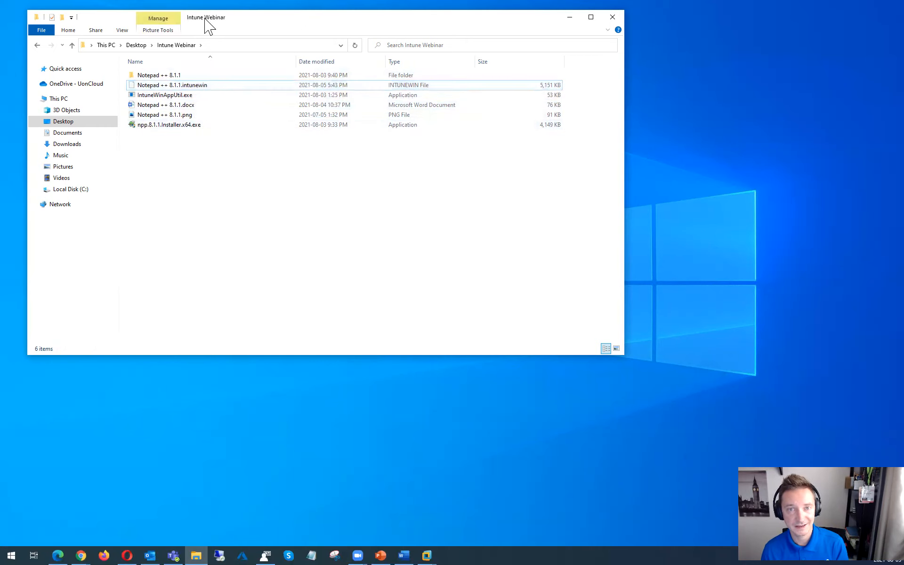
- Look into the Notepad ++ 8.1.1 source folder and return to the Intune Webinar folder
left_click_drag(207, 26, 310, 122)
double_click(278, 171)
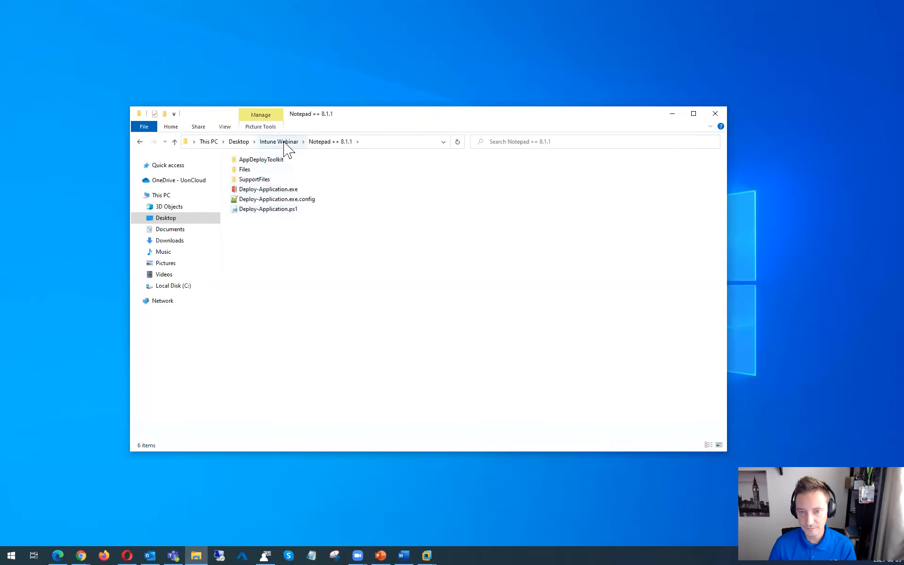
left_click(285, 141)
left_click(252, 183)
left_click(267, 193)
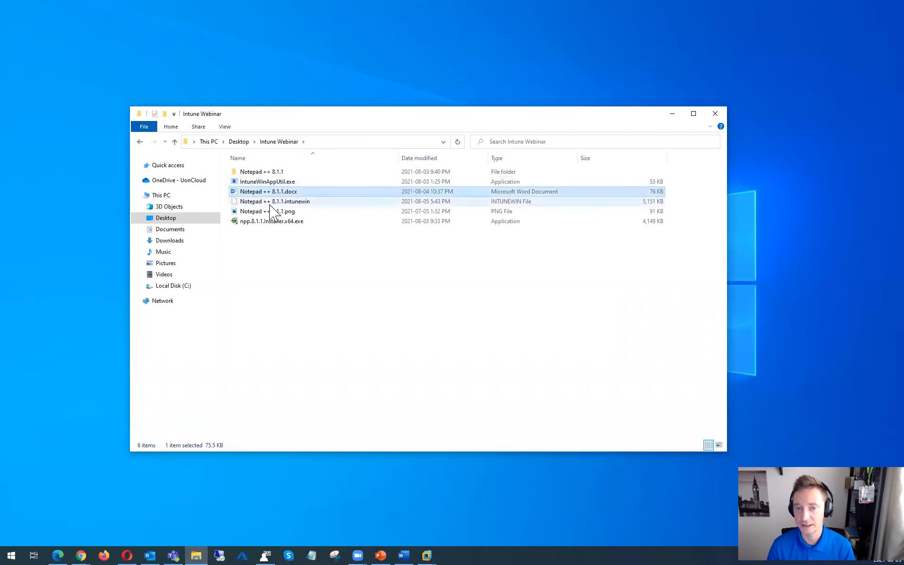
- Open Notepad ++ 8.1.1.intunewin as an archive, examine its Metadata and Contents folders inside IntuneWinPackage, and close the archive
left_click(281, 202)
right_click(292, 202)
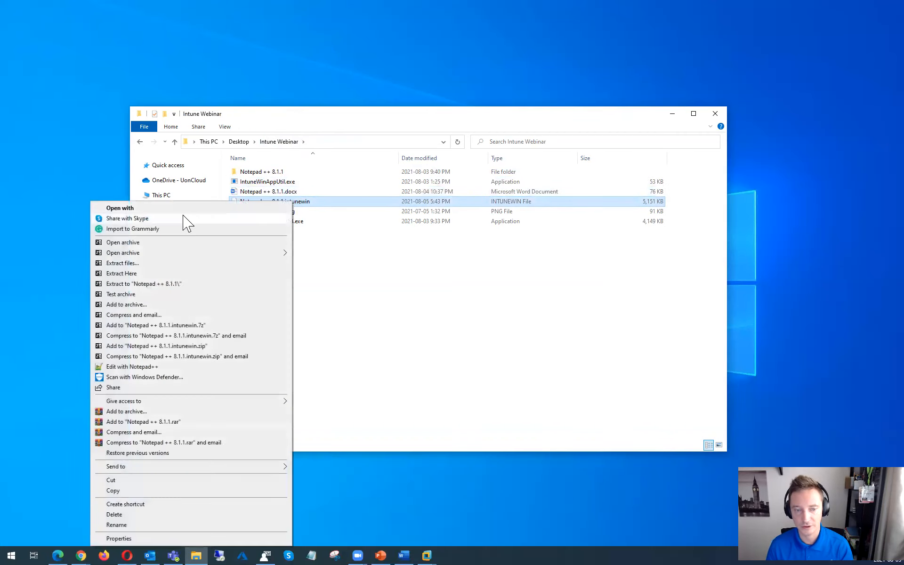
left_click(174, 244)
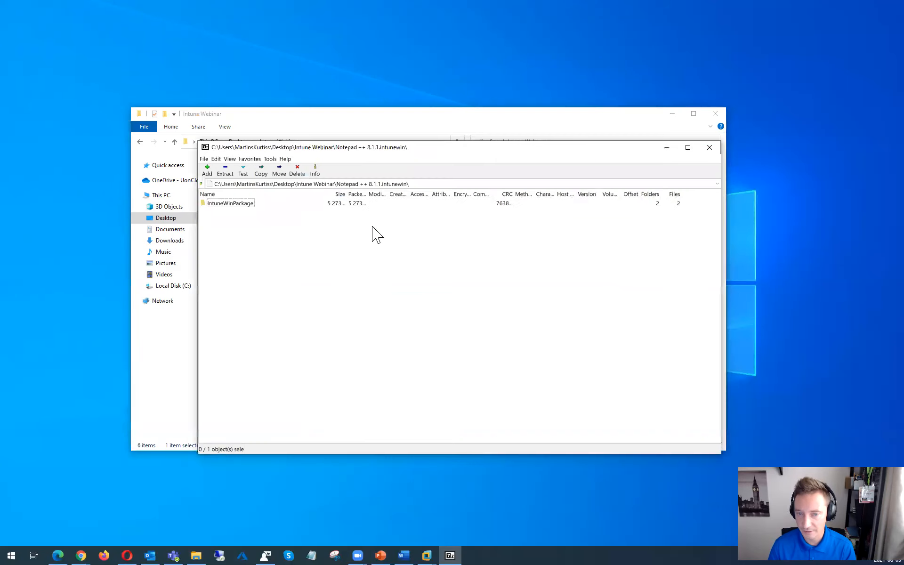
left_click_drag(341, 155, 285, 259)
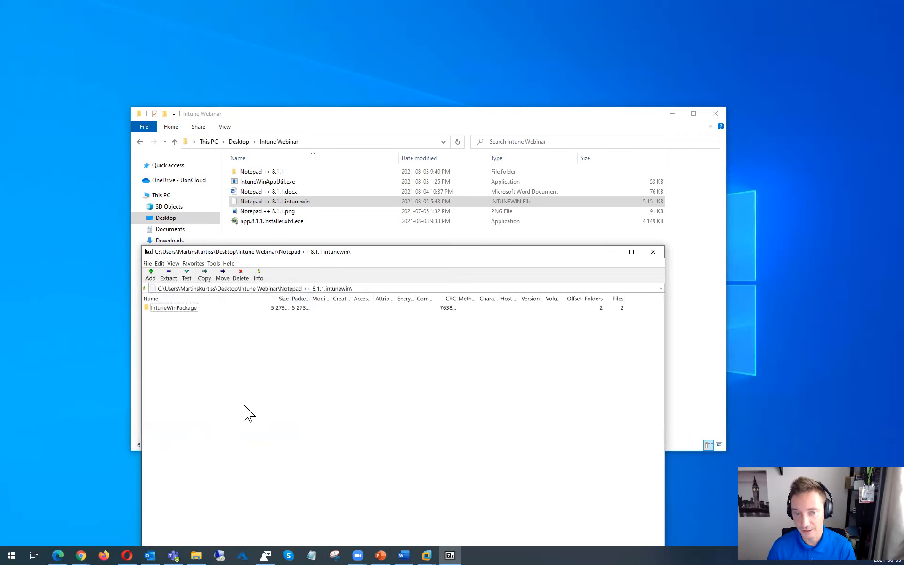
double_click(160, 309)
double_click(161, 309)
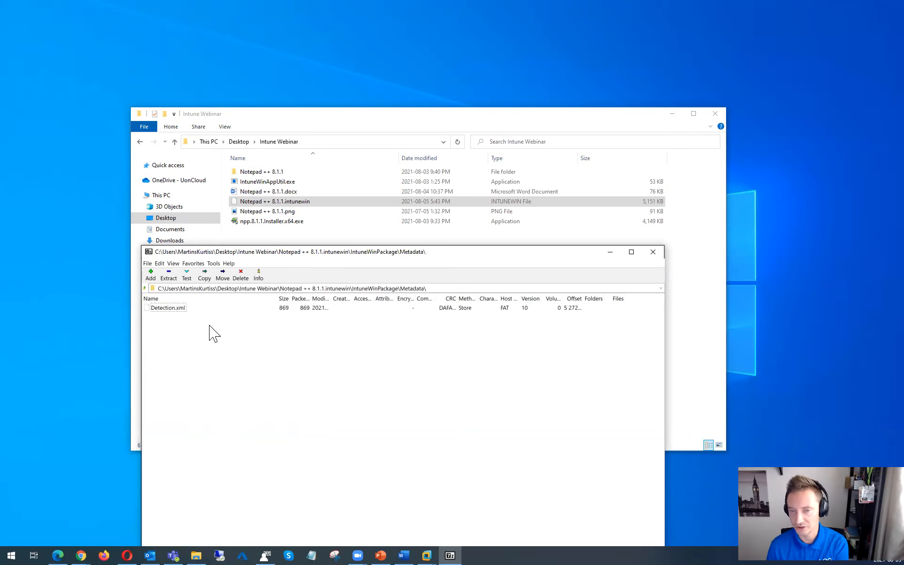
key("BackSpace")
double_click(165, 317)
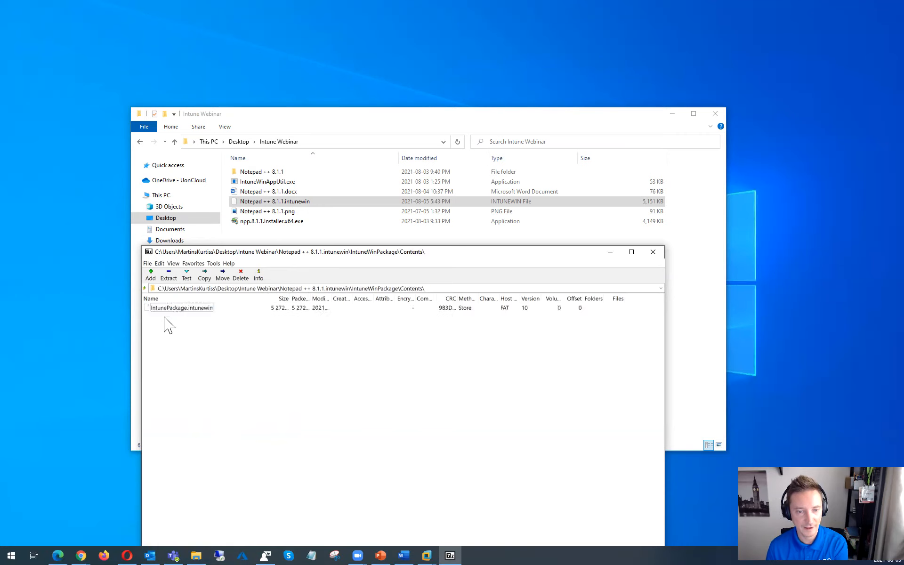
key("BackSpace")
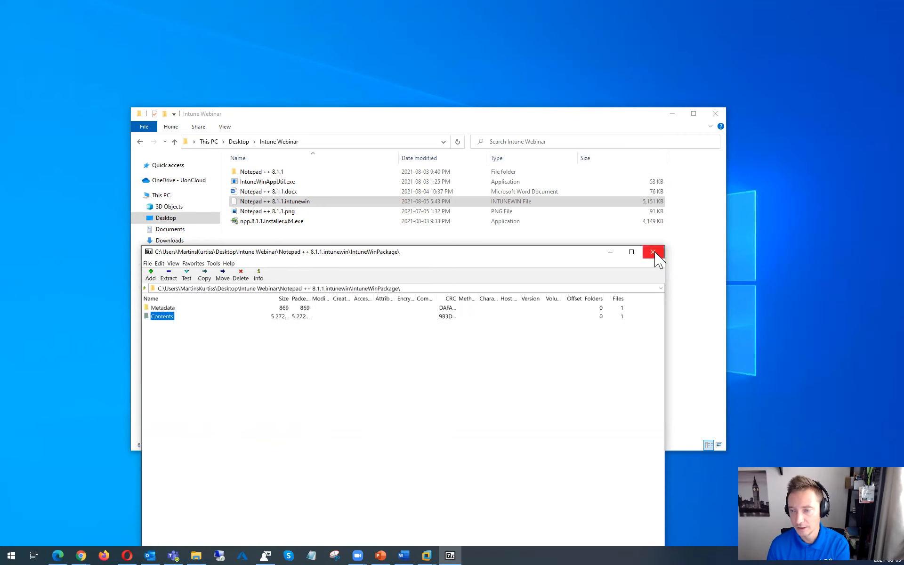
left_click(653, 253)
left_click(307, 292)
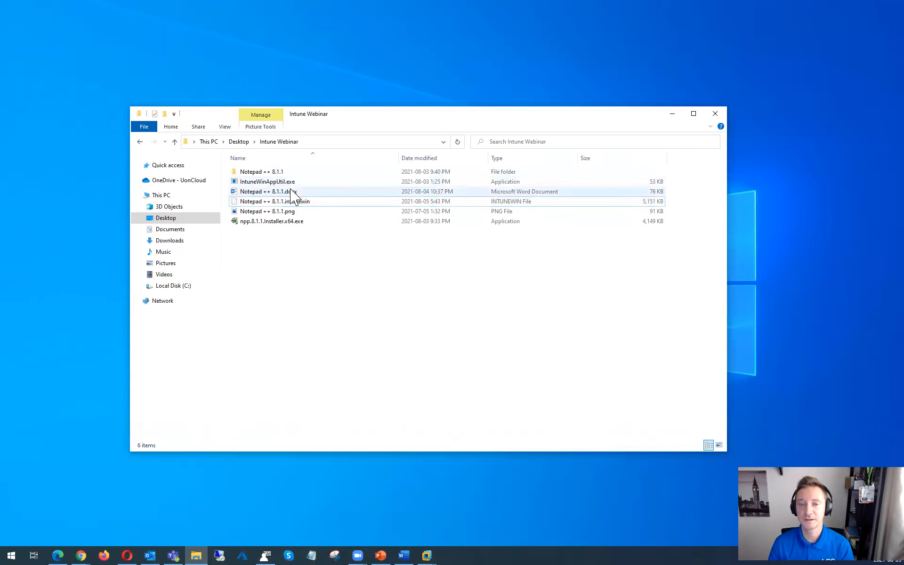
- Compare the size of Notepad ++ 8.1.1.intunewin with the size in the Notepad ++ 8.1.1 folder's properties
left_click(282, 202)
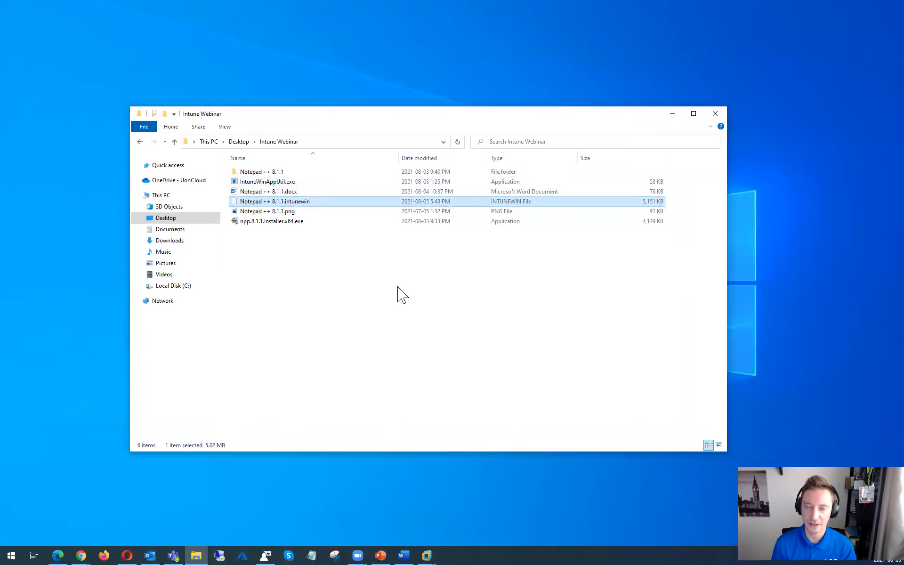
left_click(244, 173)
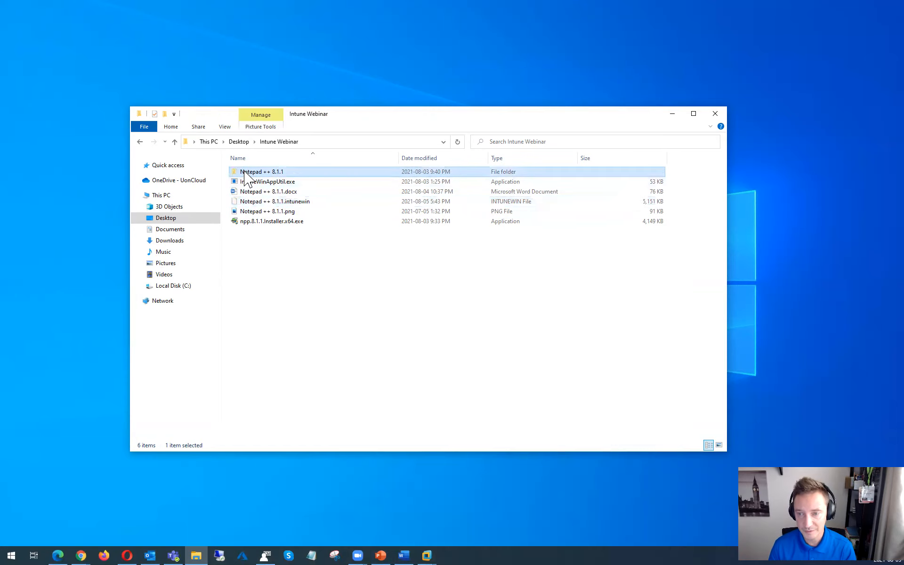
right_click(273, 172)
left_click(202, 509)
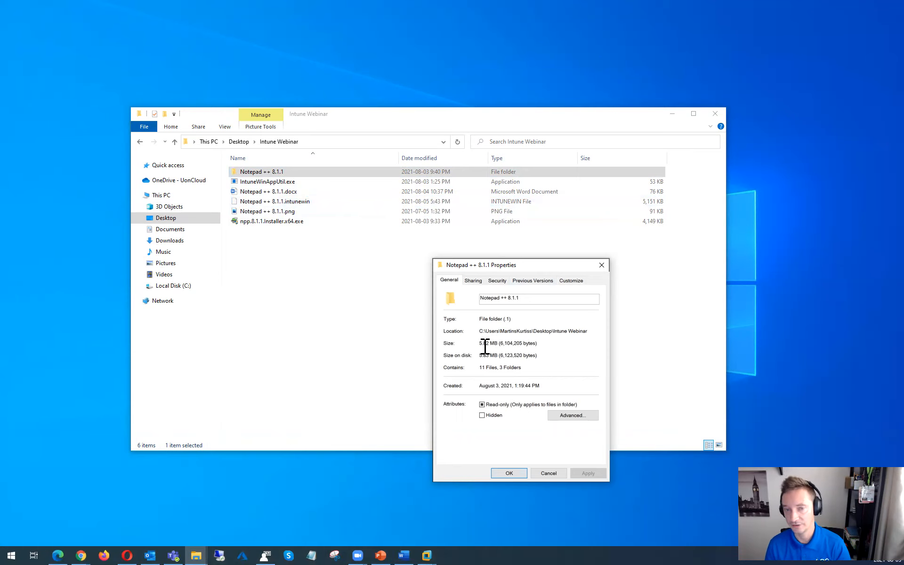
left_click(601, 266)
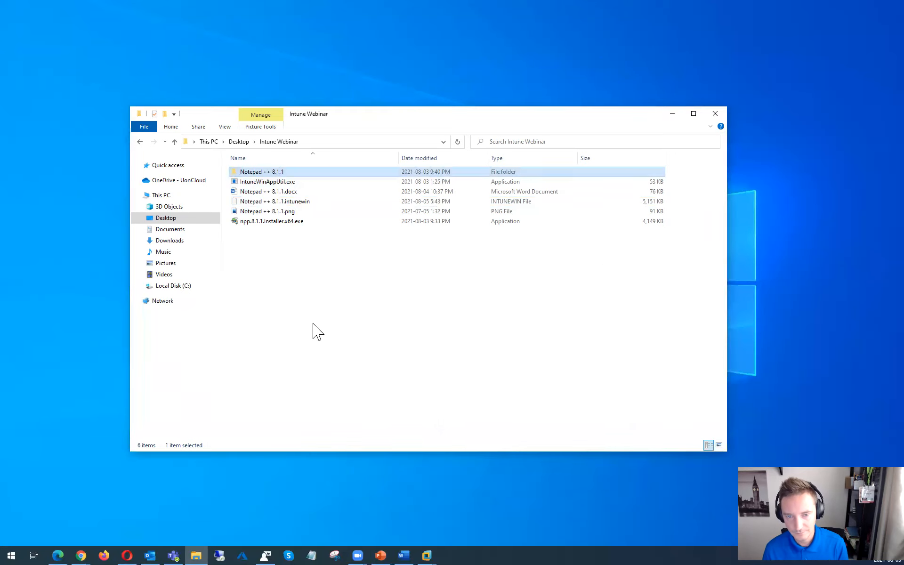
left_click(271, 202)
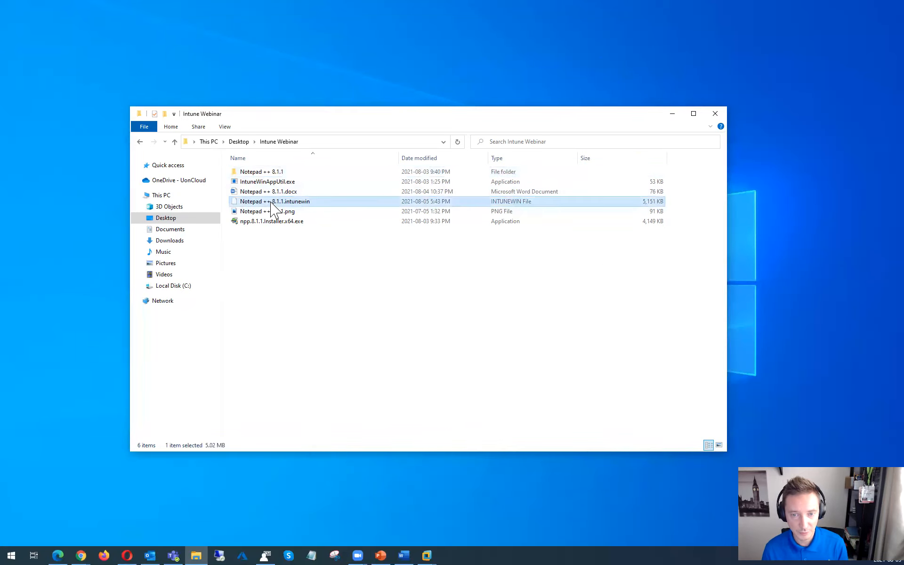
- Switch to the Microsoft Endpoint Manager admin center in Edge and start adding a new app of type Windows app (Win32)
left_click(295, 333)
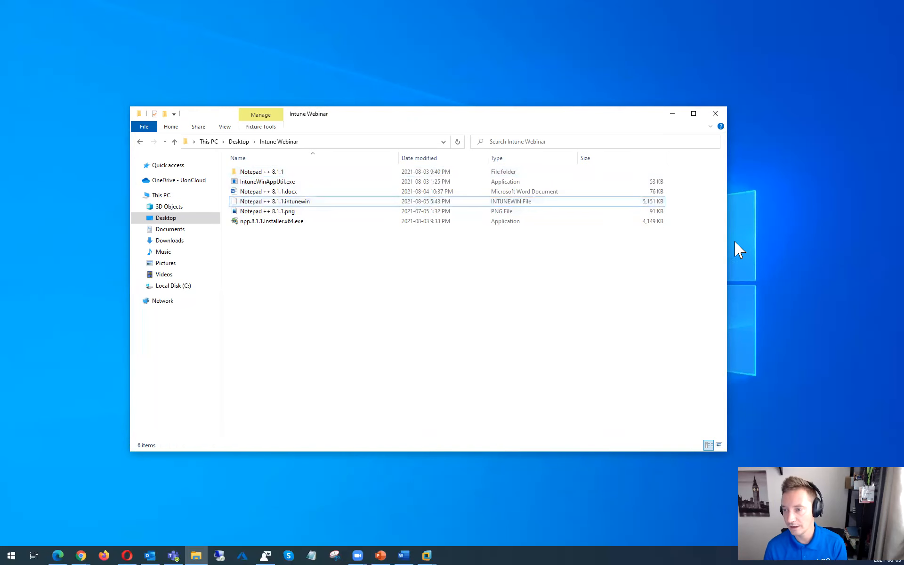
left_click(57, 552)
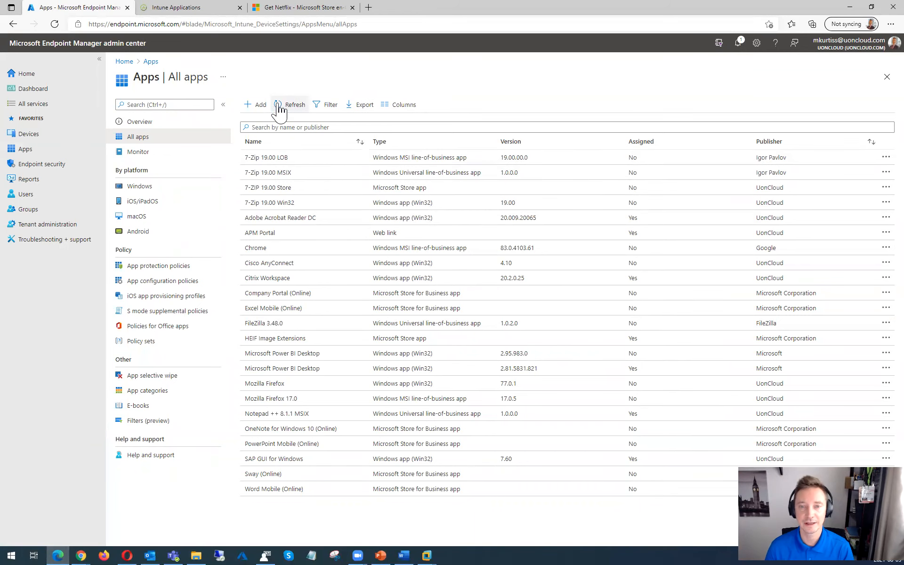
left_click(257, 106)
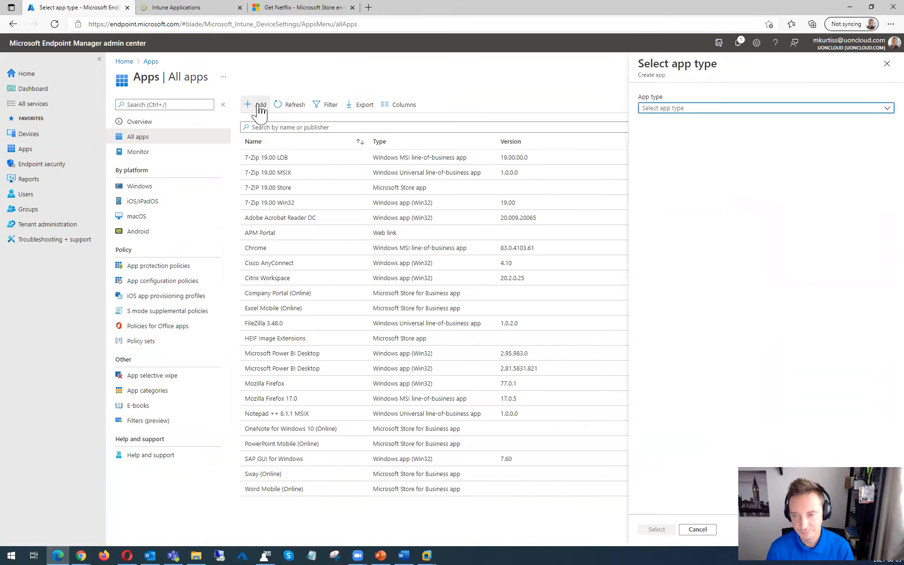
left_click(882, 116)
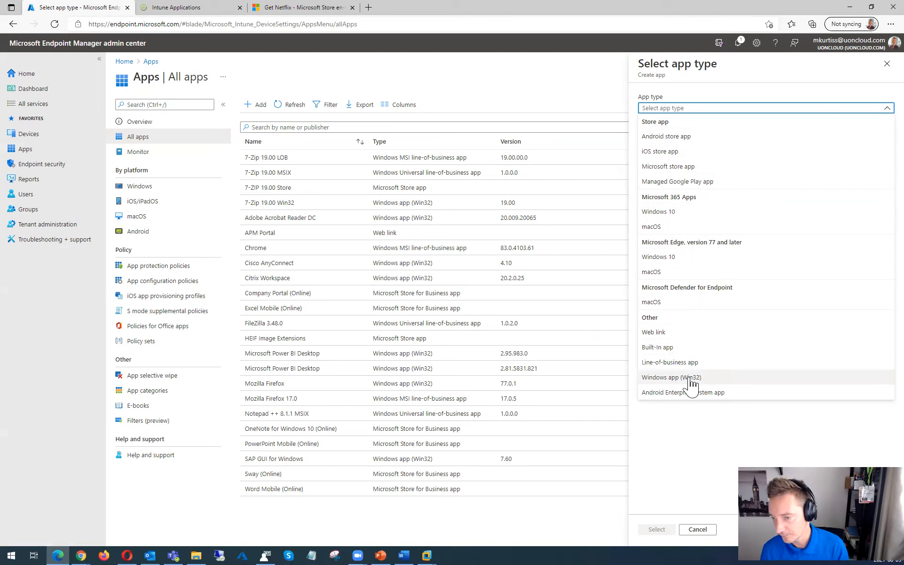
left_click(686, 363)
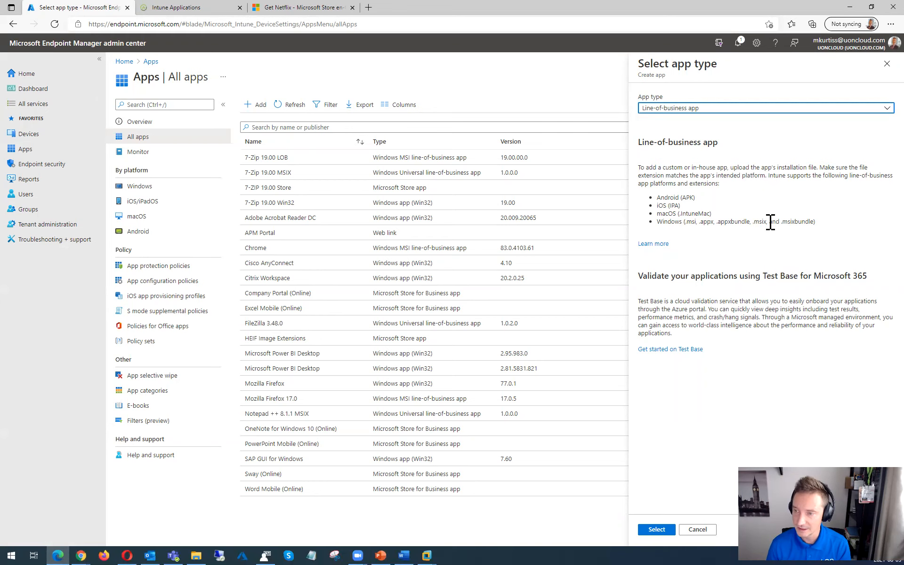
left_click(769, 110)
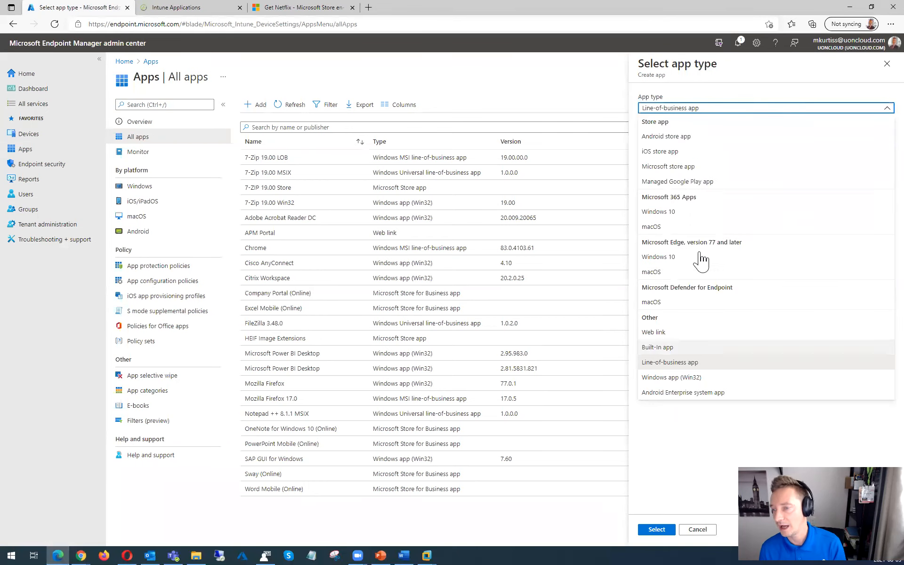
left_click(664, 379)
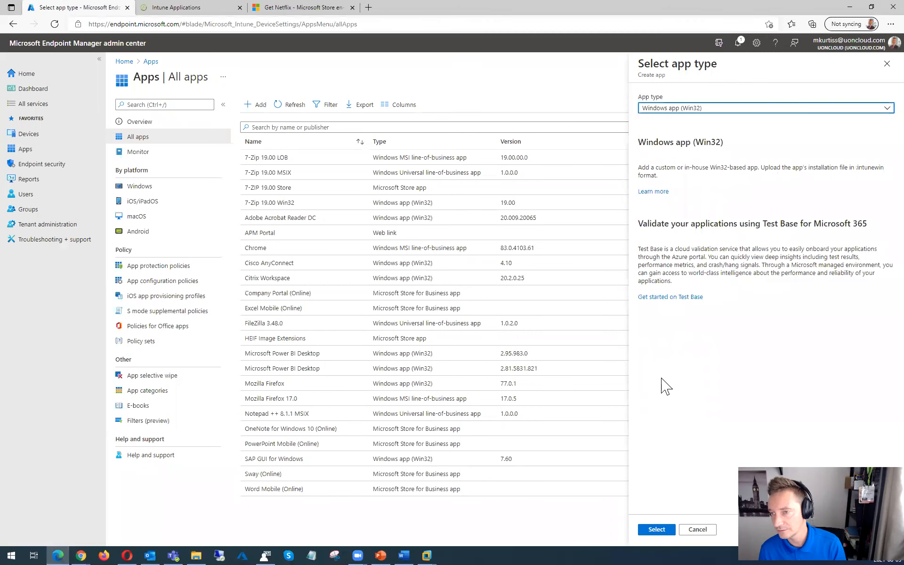
left_click(657, 530)
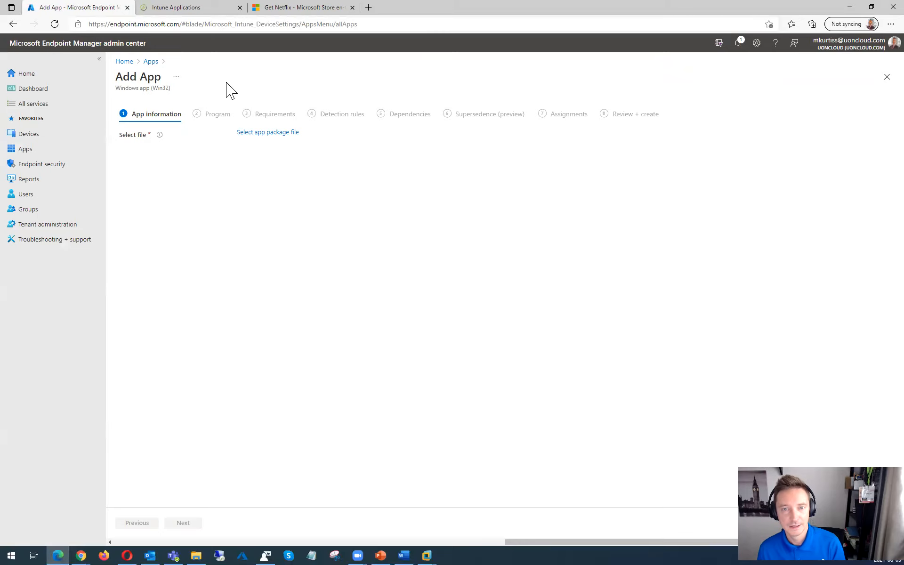
- Choose Notepad ++ 8.1.1.intunewin from the Intune Webinar folder as the app package file and confirm it
left_click(268, 133)
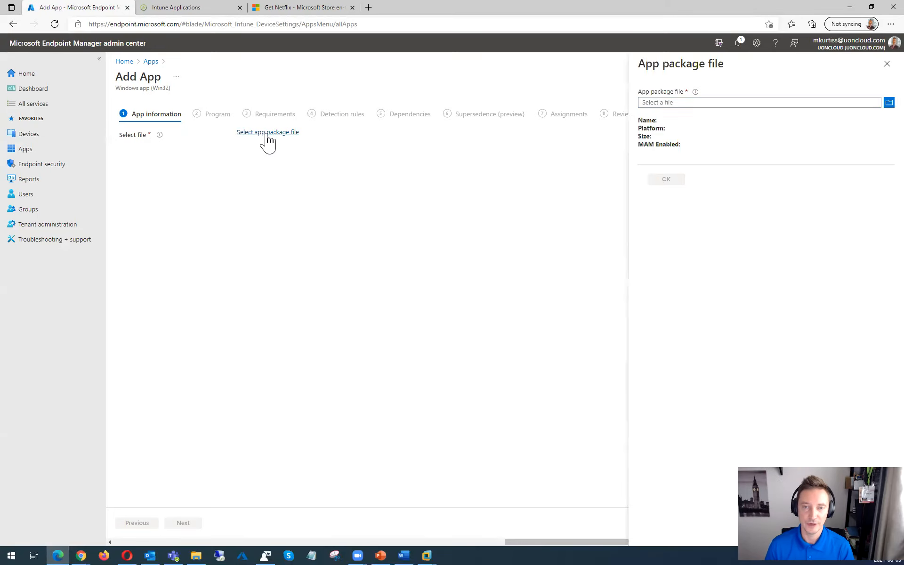
left_click(883, 105)
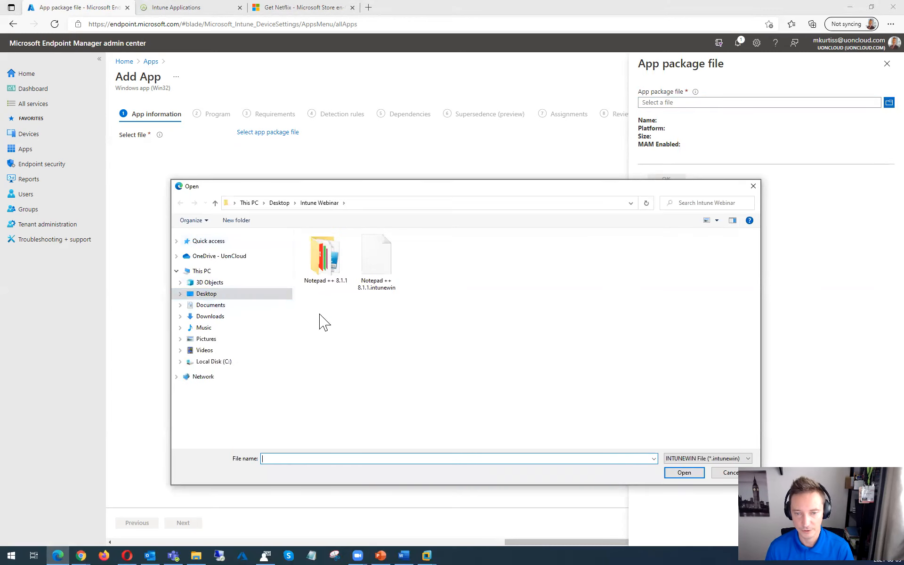
double_click(375, 259)
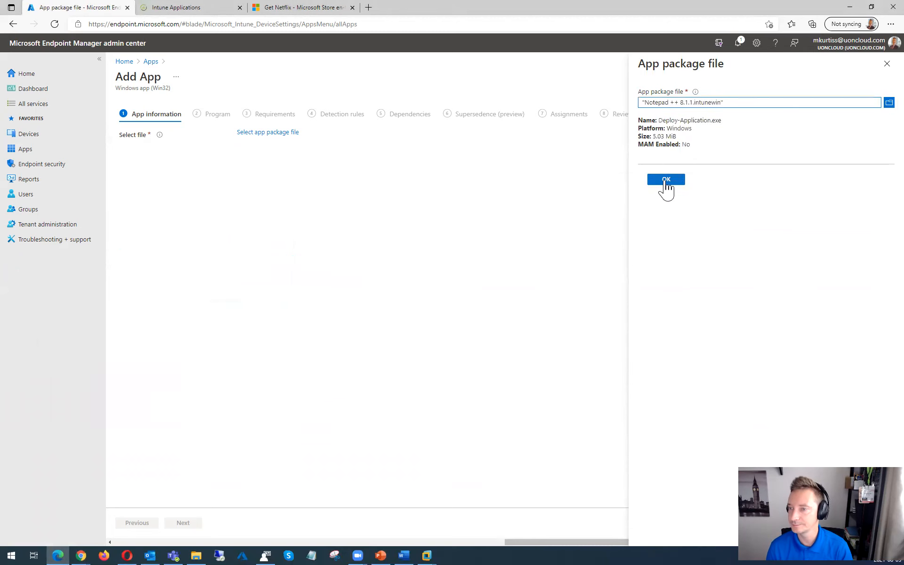
left_click(665, 181)
- Name the app Notepad ++ 8.1.1 and copy 8.1.1 from the name into the app version
left_click_drag(234, 134, 207, 153)
left_click(320, 154)
type("Notepad ++ 8.1.1")
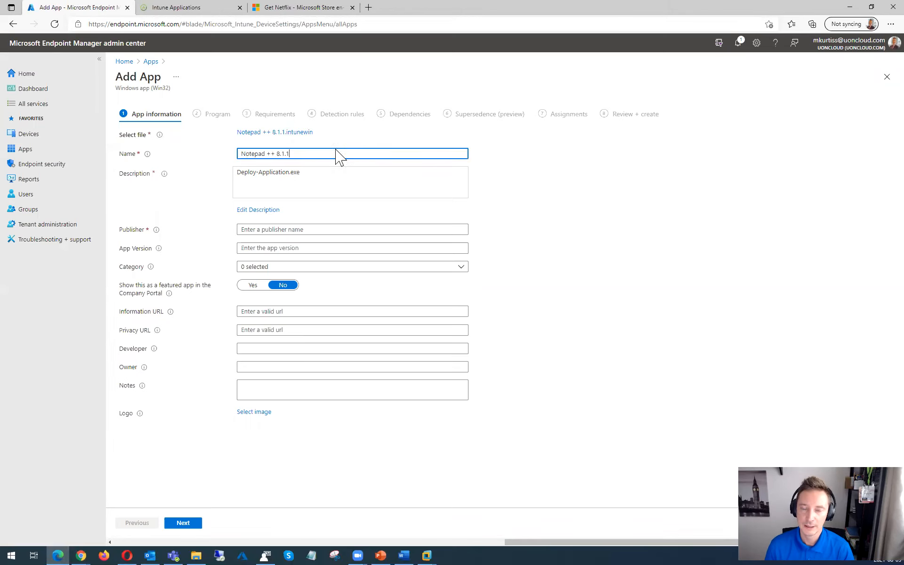
left_click_drag(295, 154, 278, 152)
key("ctrl+c")
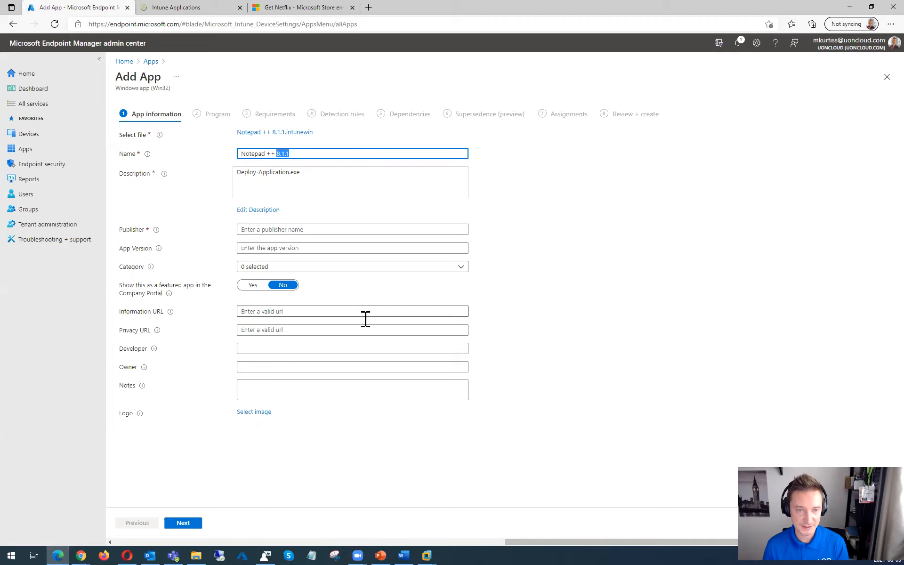
left_click(277, 247)
key("ctrl+v")
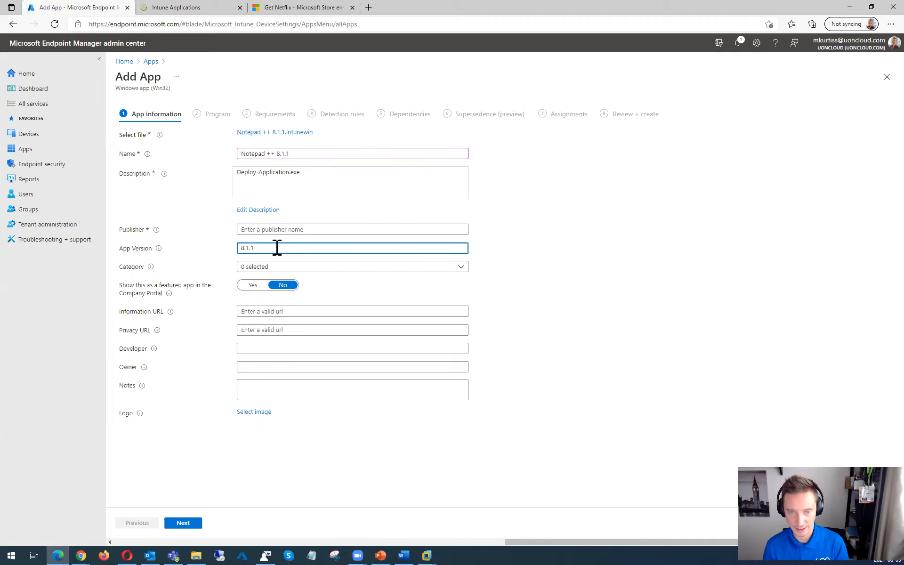
- Open the app description for editing and append *(Win32)* in italic Markdown after Deploy-Application.exe
left_click(198, 179)
left_click_drag(303, 181, 204, 192)
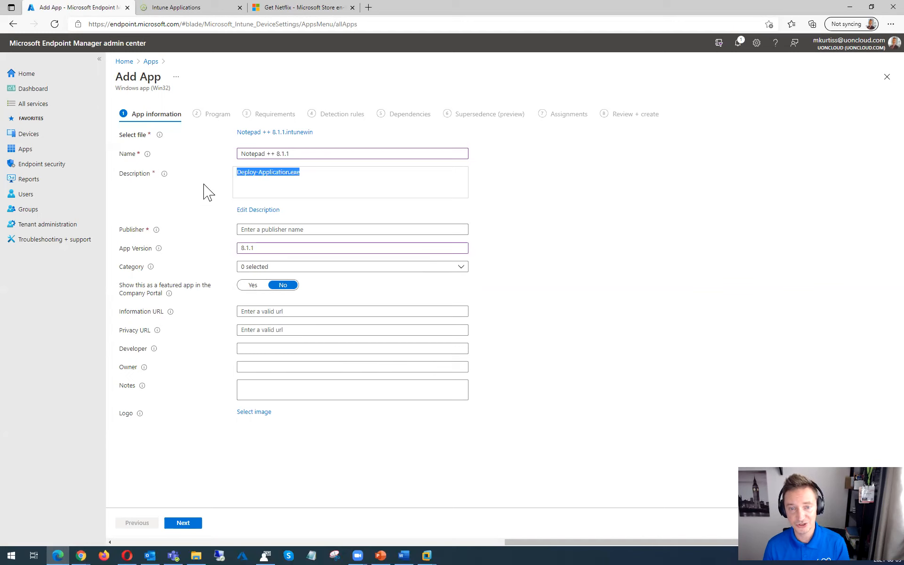
left_click(253, 211)
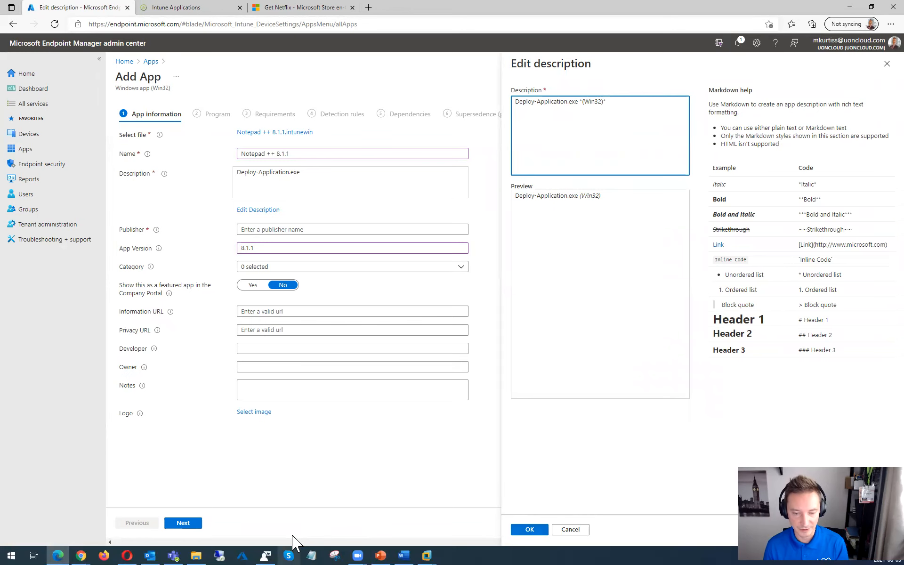
- Switch to Company Portal, examine where the description appears in the Notepad ++ 8.1.1 MSIX app details, and minimize it
left_click(265, 554)
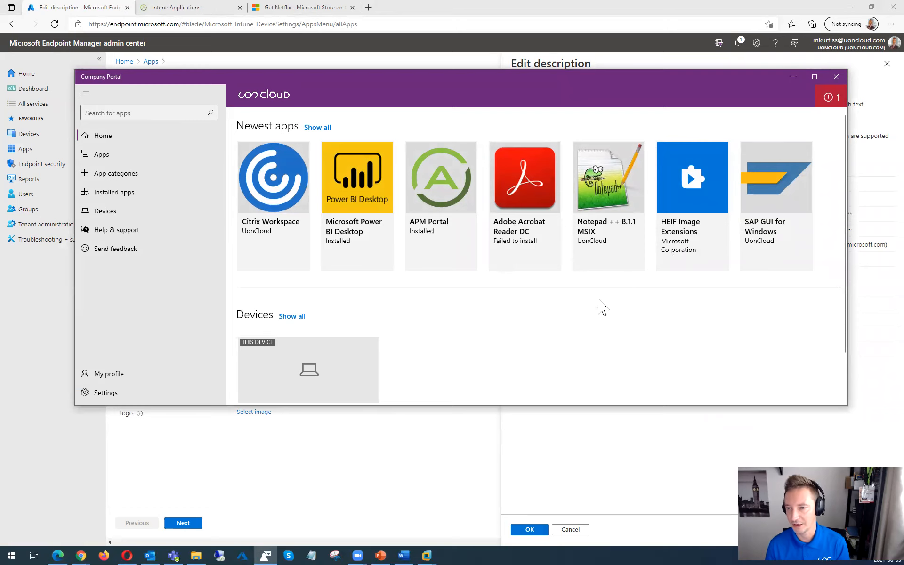
left_click(614, 243)
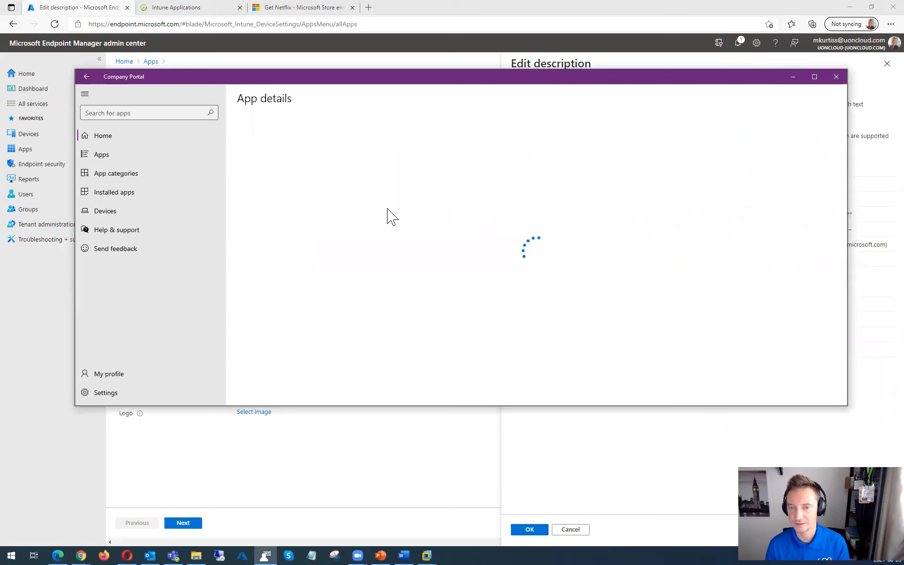
left_click_drag(358, 189, 332, 190)
left_click(408, 197)
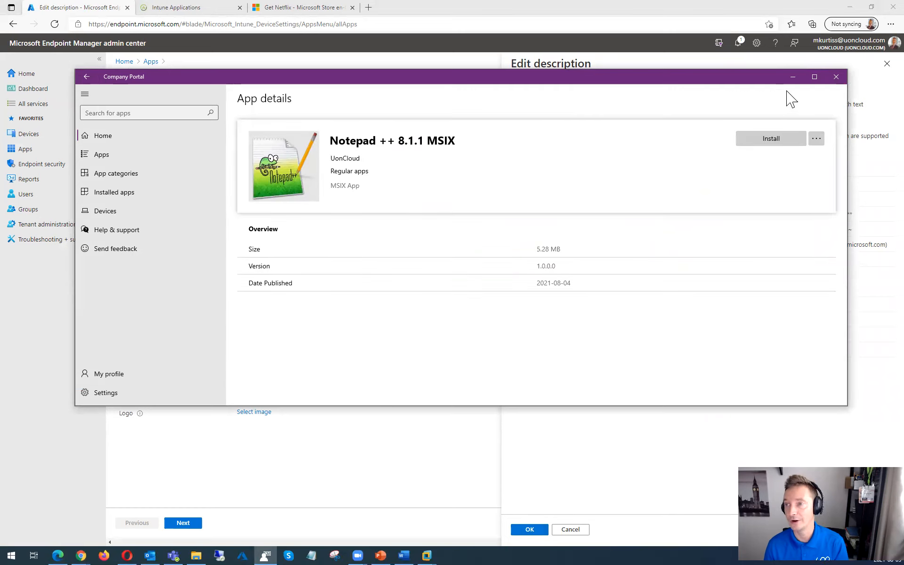
left_click(793, 76)
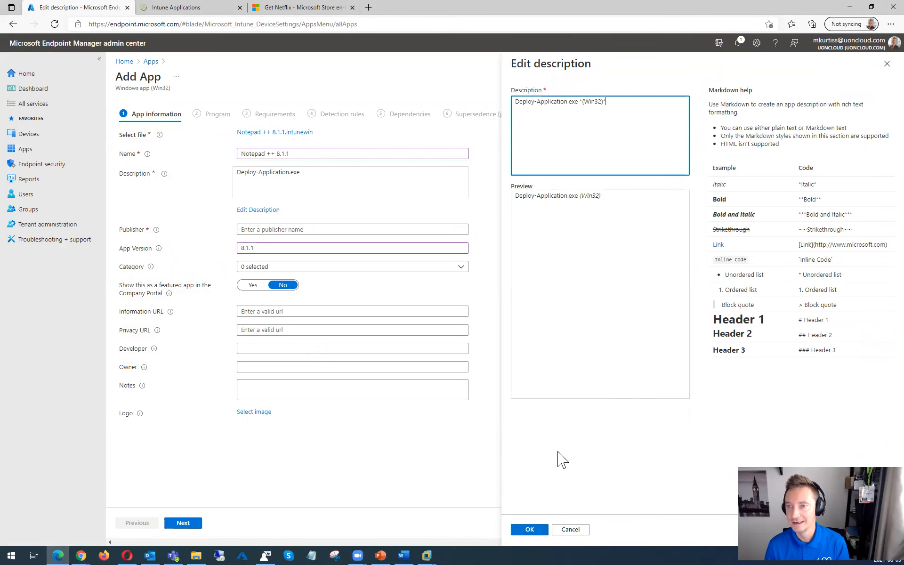
- Review the Deploy-Application.exe text in the description editor and save the edited description
left_click_drag(580, 102, 489, 100)
left_click(583, 100)
left_click_drag(582, 101, 493, 101)
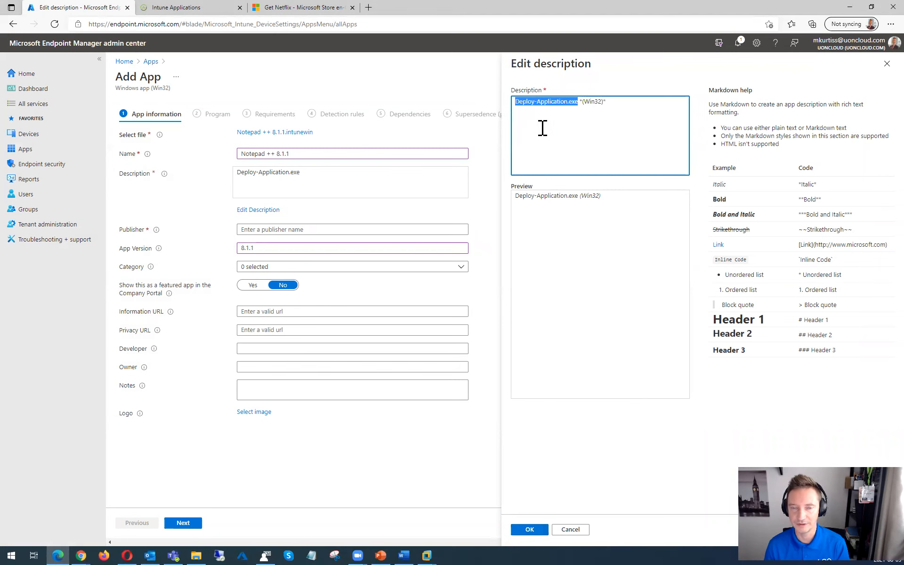
left_click(543, 128)
left_click(529, 533)
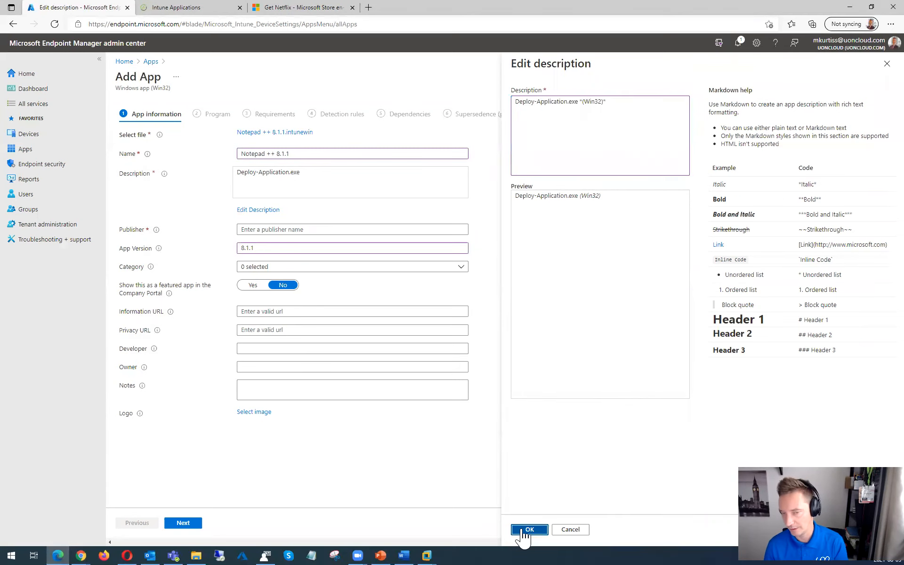
- Set the publisher to UonCloud and the category to Regular apps
left_click(297, 229)
type("UonCloud")
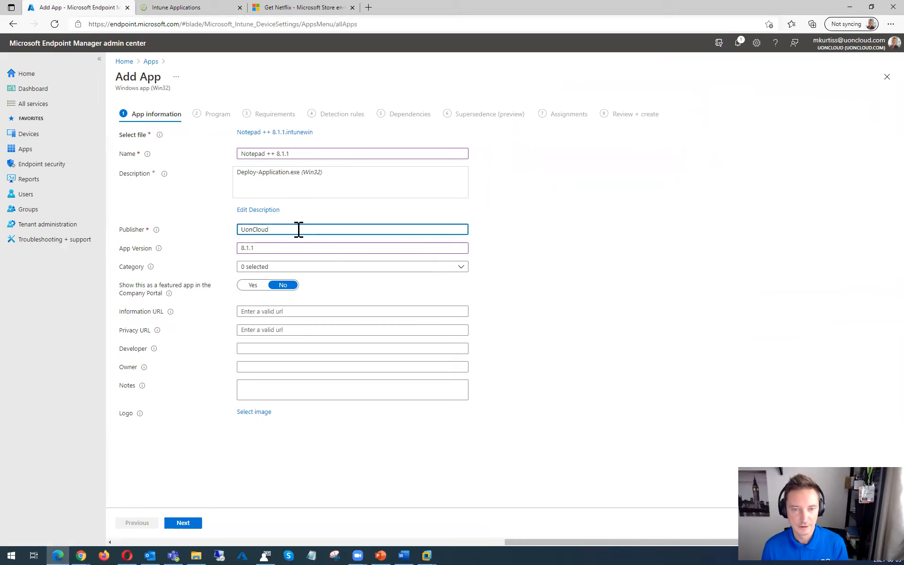
left_click(453, 267)
left_click(245, 416)
left_click(529, 359)
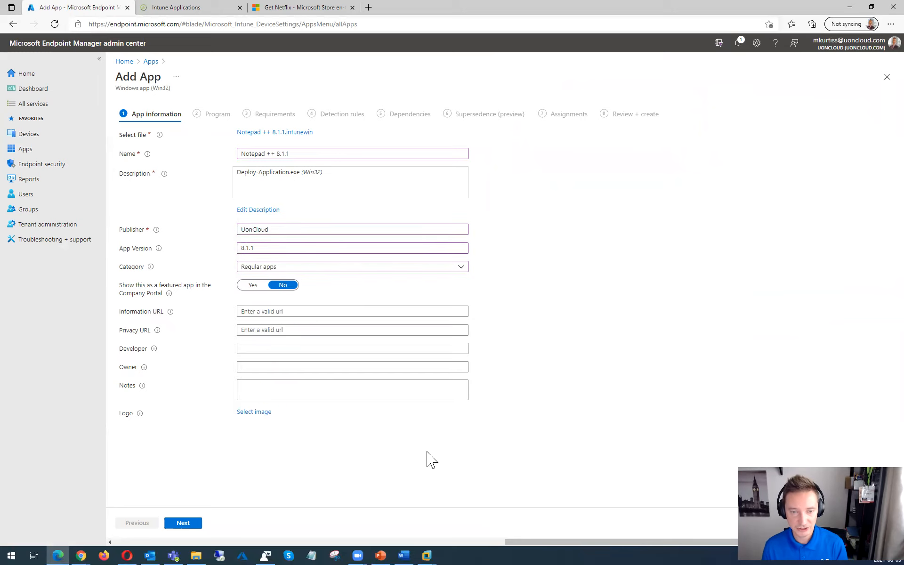
- Upload Notepad ++ 8.1.1.png as the app logo and continue to the Program settings
left_click(253, 412)
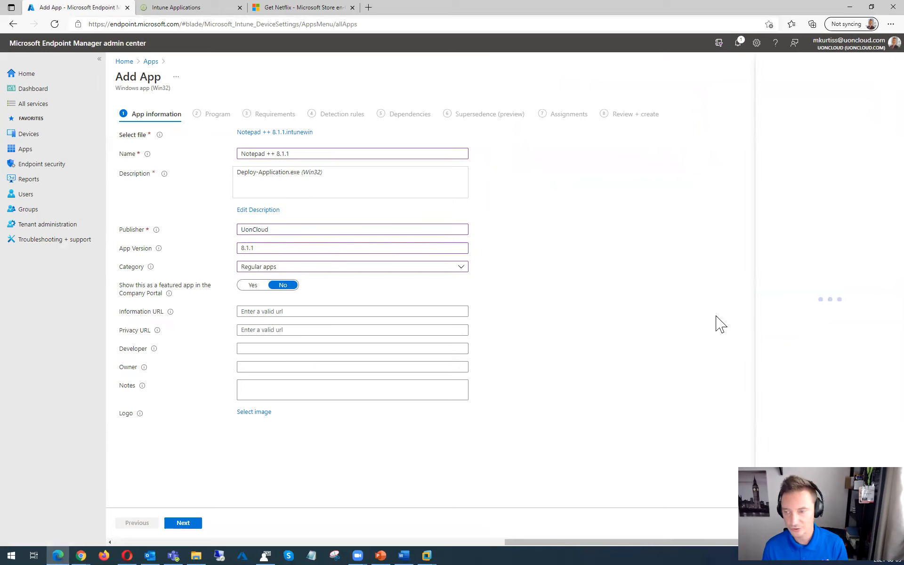
left_click(884, 111)
double_click(375, 258)
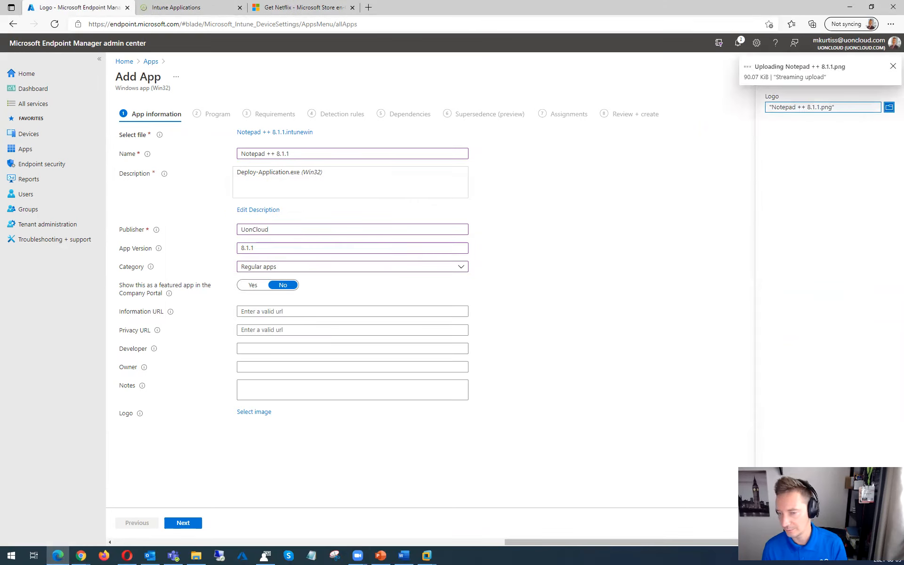
left_click(183, 523)
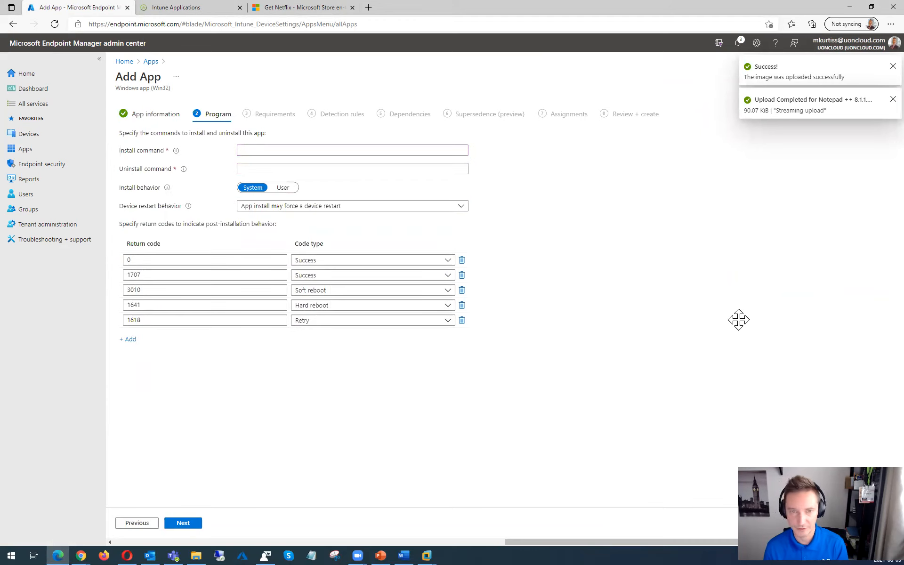
- Copy the installation command Deploy-Application.exe from the Word packaging document into the app's install command
left_click(268, 150)
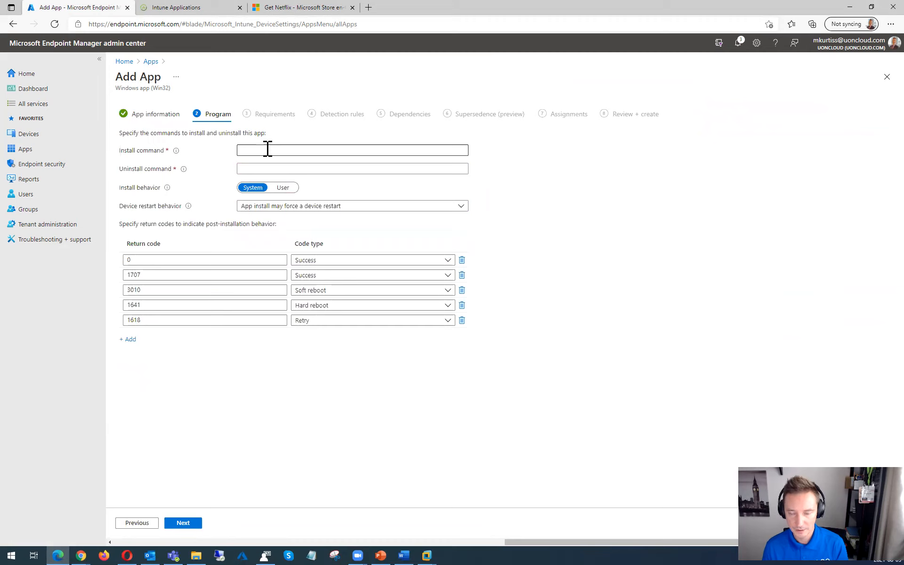
left_click(406, 536)
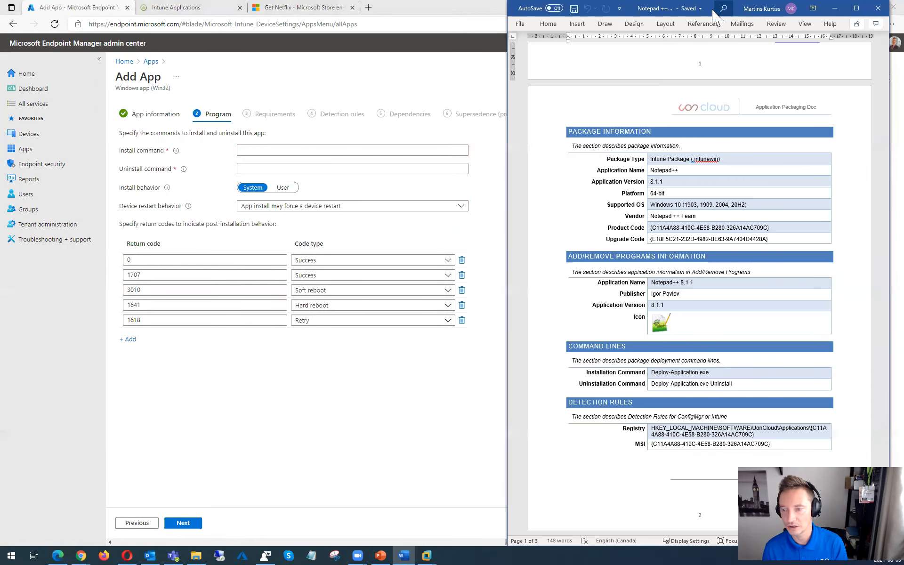
left_click_drag(715, 16, 544, 15)
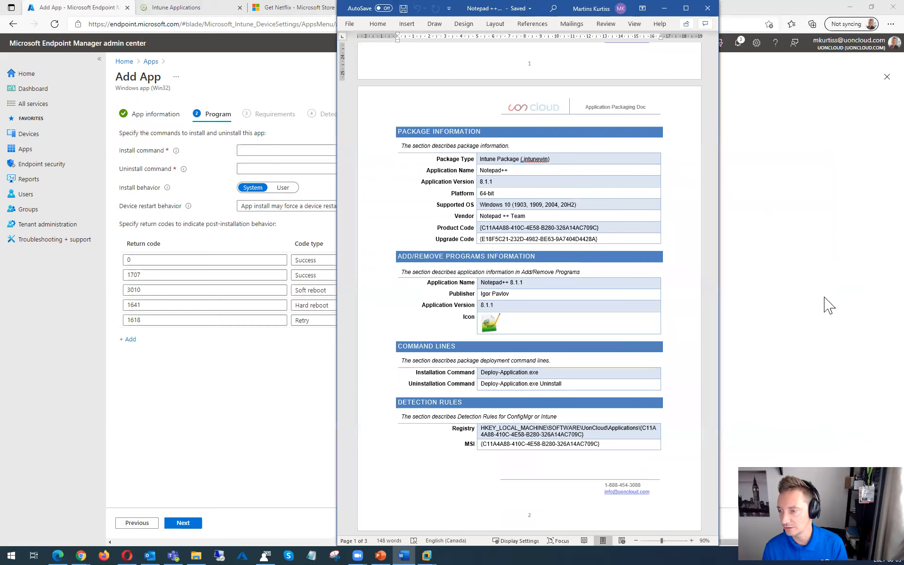
left_click_drag(549, 374, 480, 373)
key("ctrl+c")
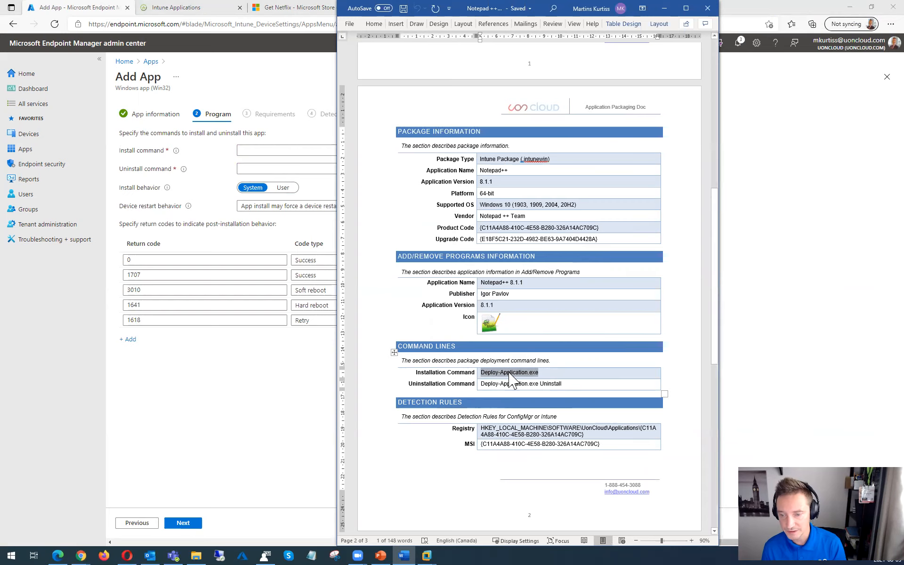
left_click(267, 150)
key("ctrl+v")
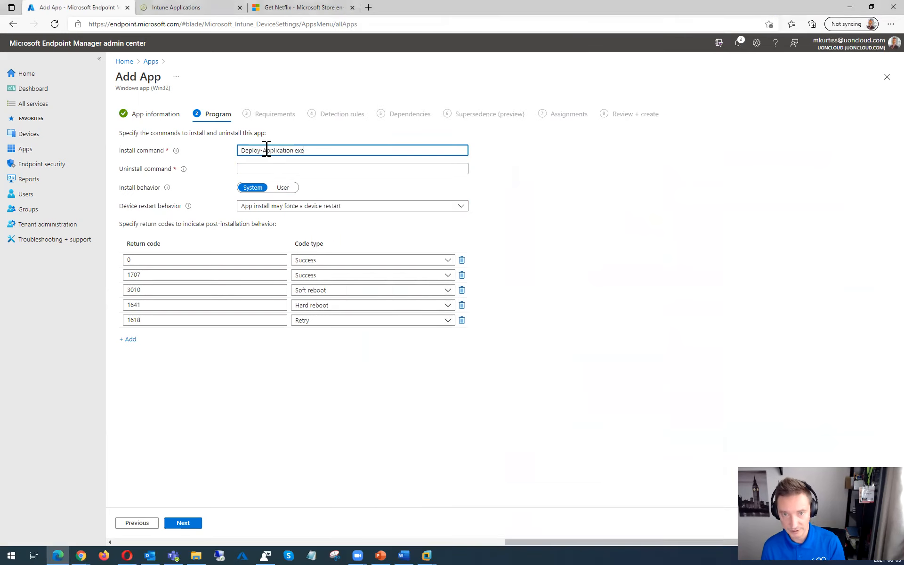
- Copy the uninstallation command Deploy-Application.exe Uninstall from the Word packaging document into the app's uninstall command
left_click(402, 554)
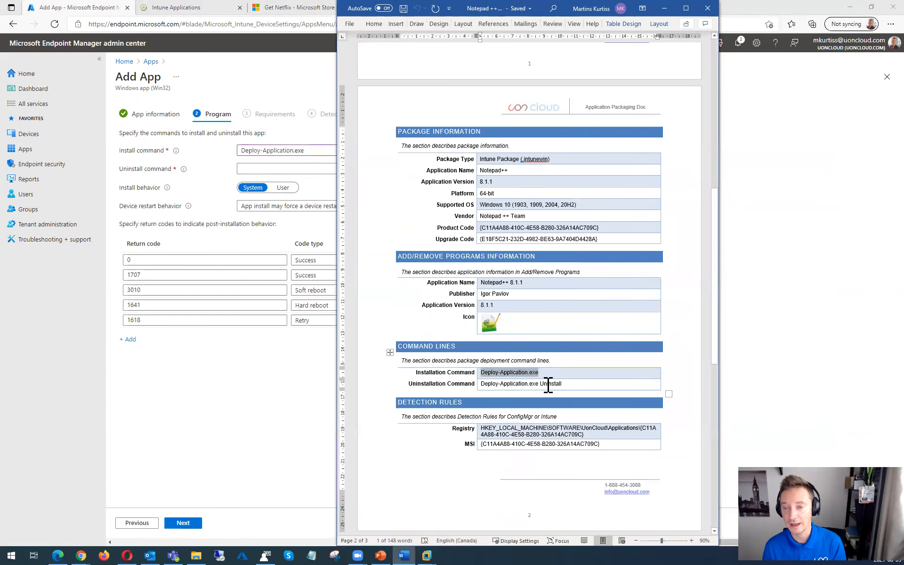
left_click_drag(562, 384, 480, 384)
key("ctrl+c")
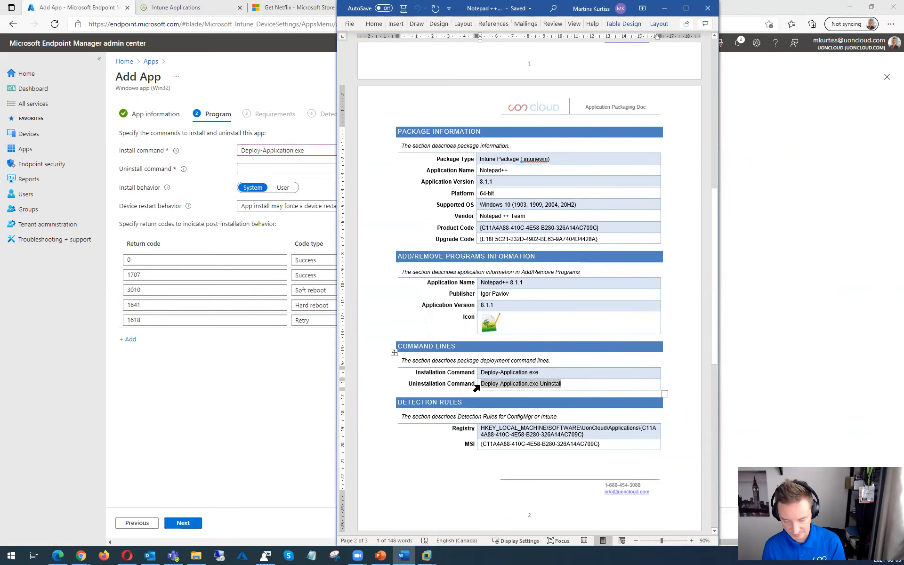
left_click(302, 405)
left_click(264, 168)
key("ctrl+v")
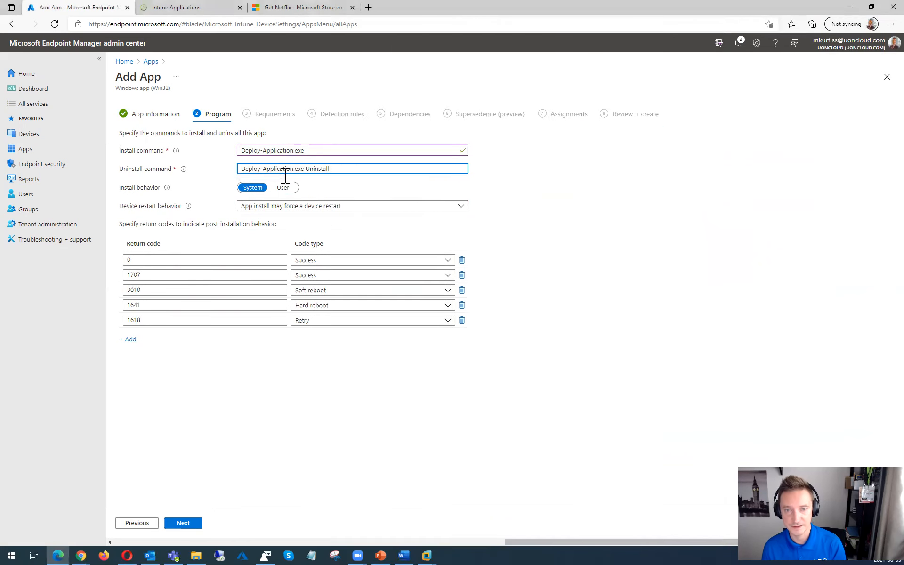
- Keep the device restart behavior at App install may force a device restart and continue to the Requirements
left_click(260, 424)
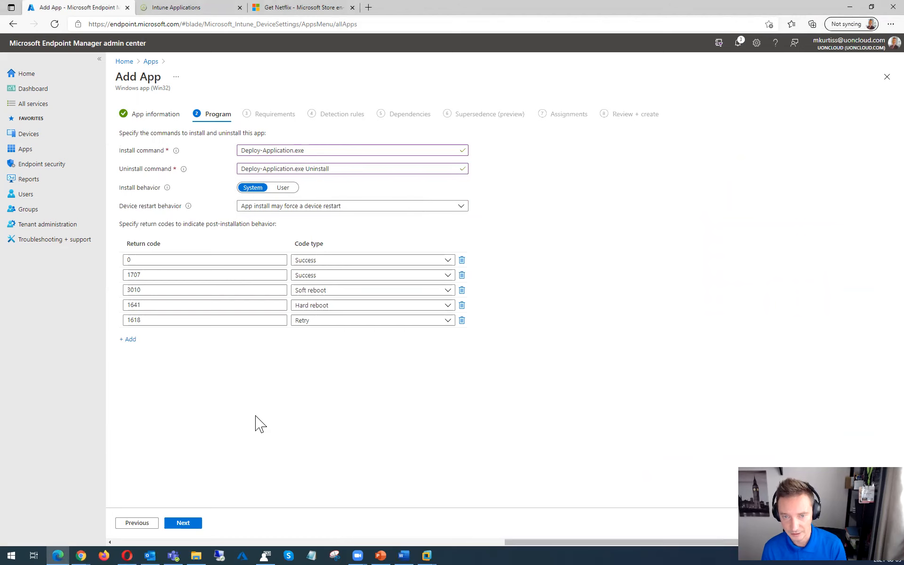
left_click(311, 209)
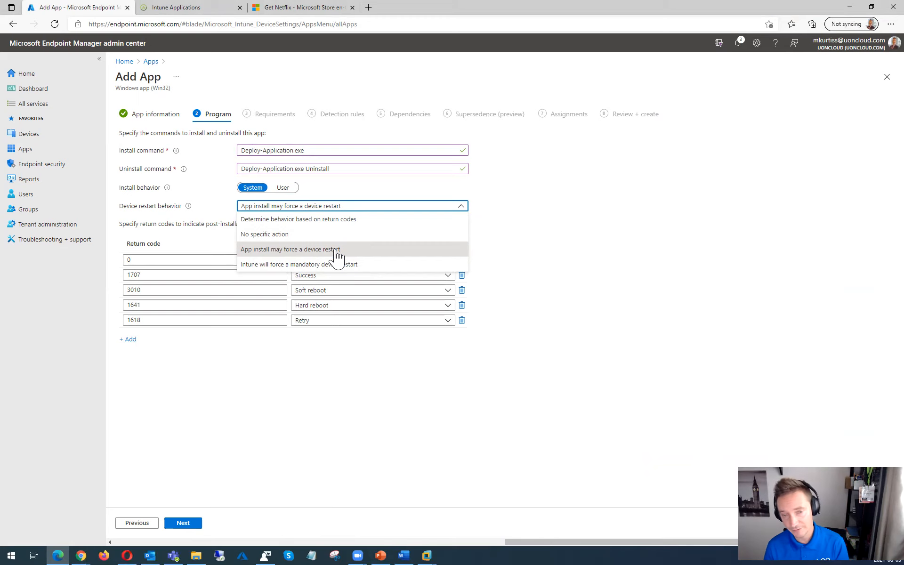
left_click(336, 250)
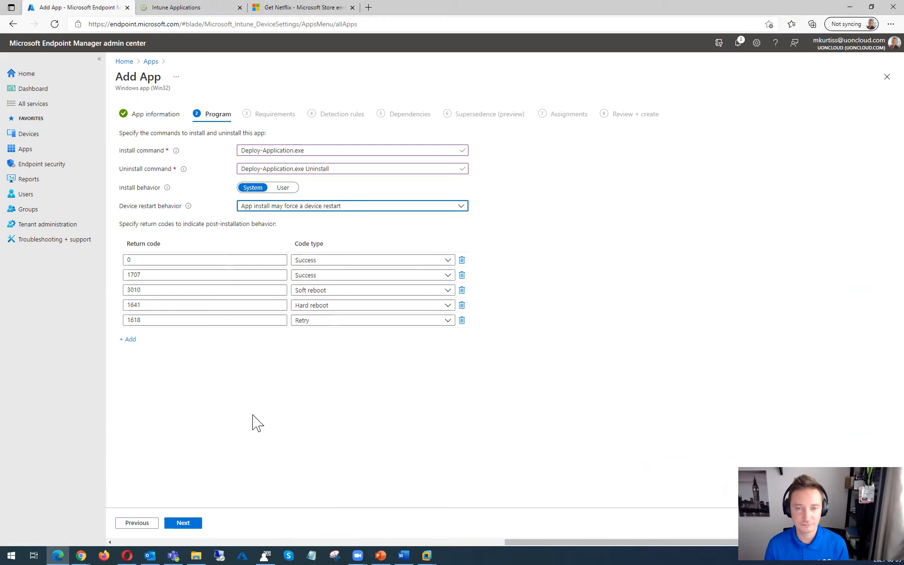
left_click(183, 523)
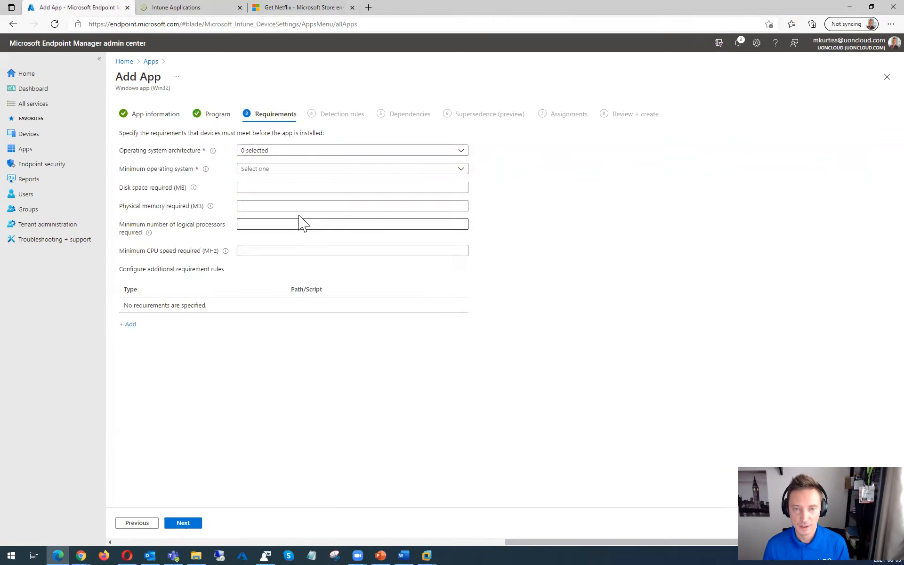
- Set the operating system architecture to 64-bit and the minimum operating system to Windows 10 1809
left_click(260, 151)
left_click(245, 179)
left_click(595, 208)
left_click(404, 170)
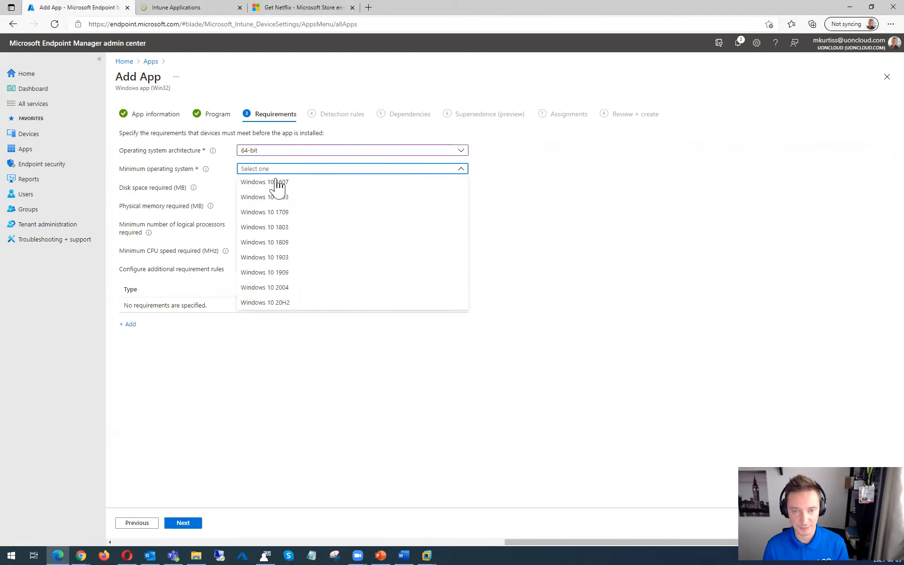
left_click(264, 260)
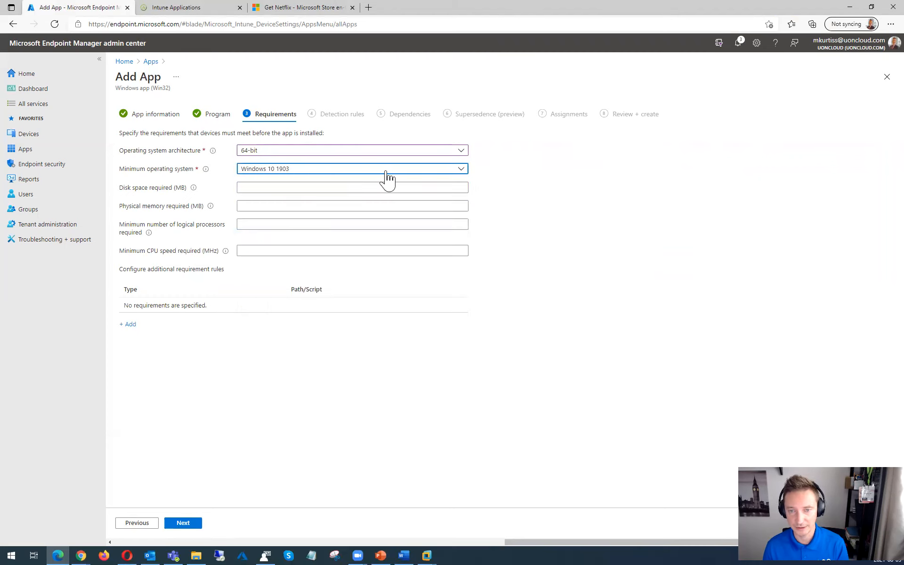
left_click(435, 175)
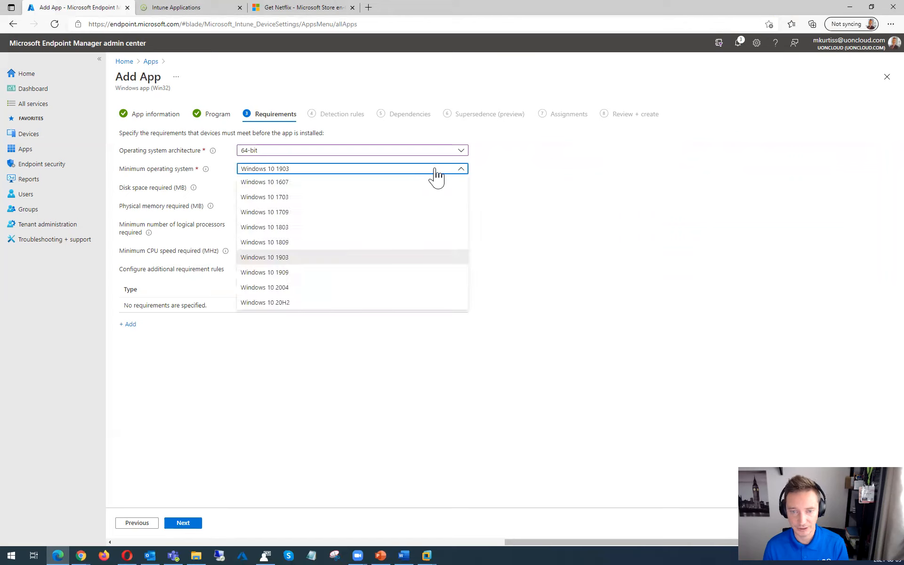
left_click(303, 243)
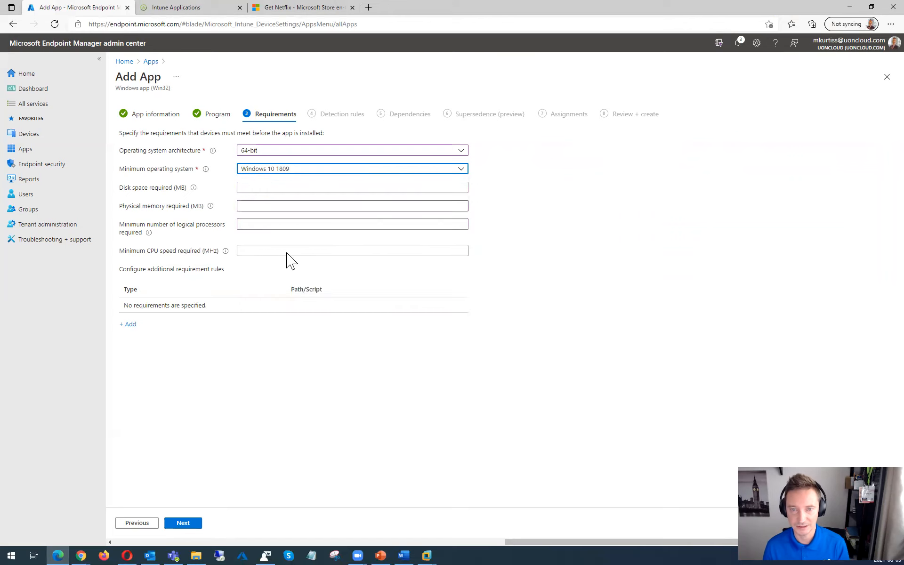
left_click(293, 473)
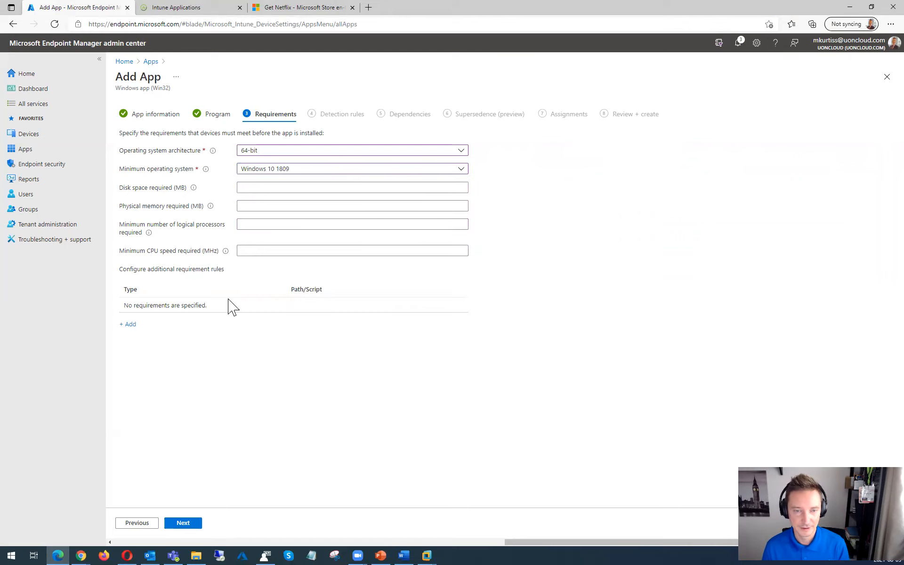
left_click(129, 324)
left_click(850, 116)
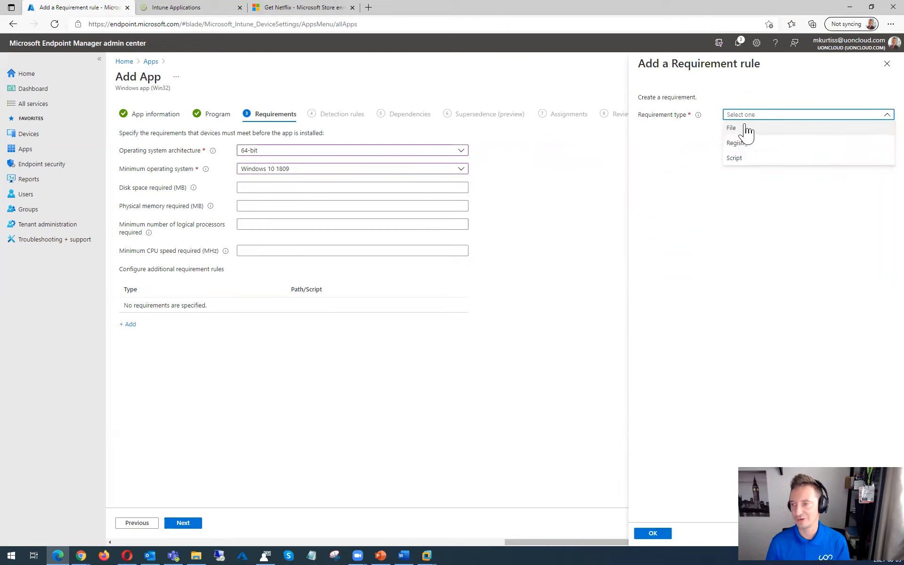
left_click(883, 65)
- Continue to the Detection rules and set the rules format to Manually configure detection rules
left_click(188, 525)
left_click(324, 152)
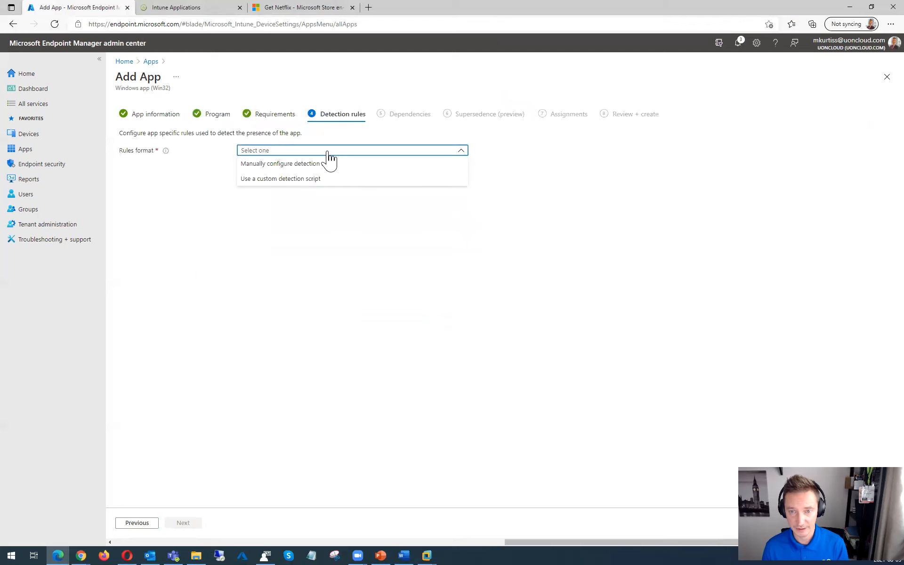
left_click(312, 164)
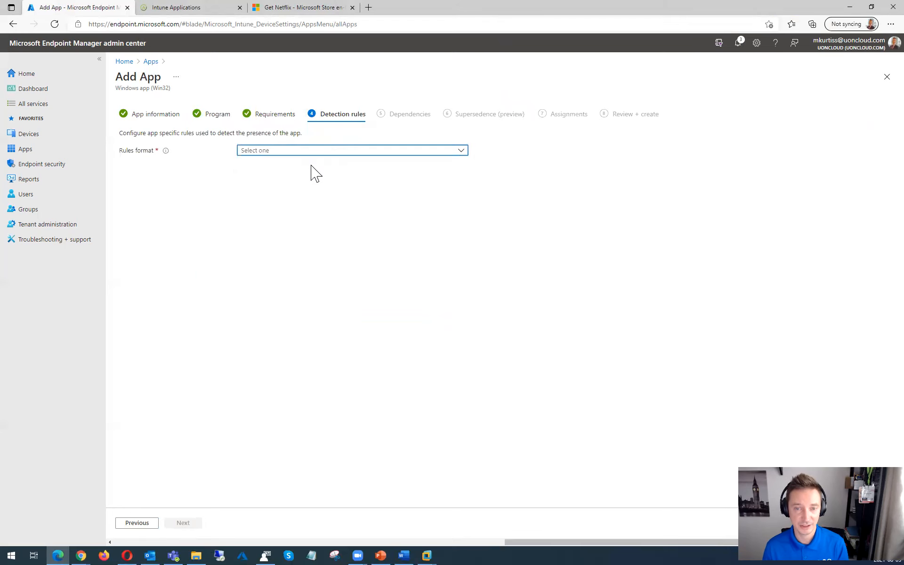
- Start a new detection rule and choose MSI as its rule type
left_click(127, 208)
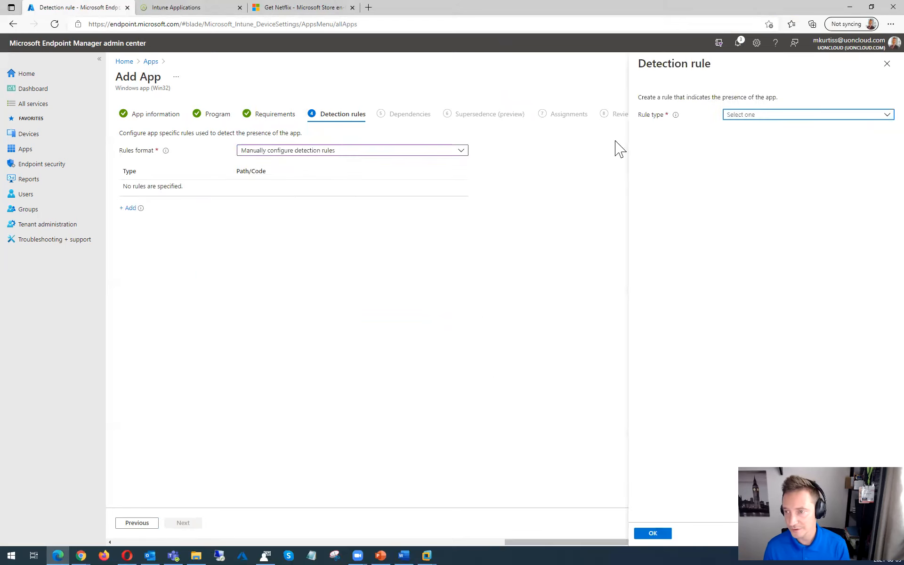
left_click(780, 117)
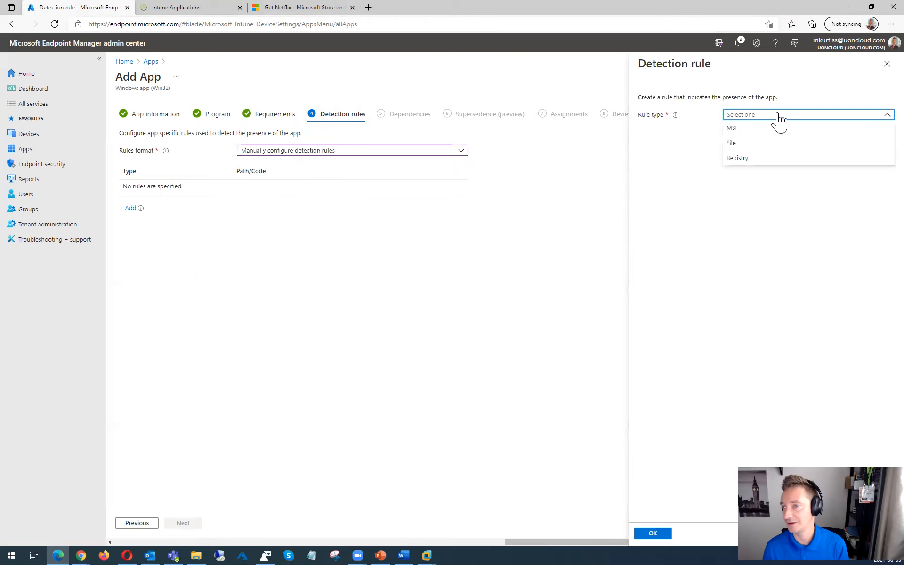
left_click(748, 129)
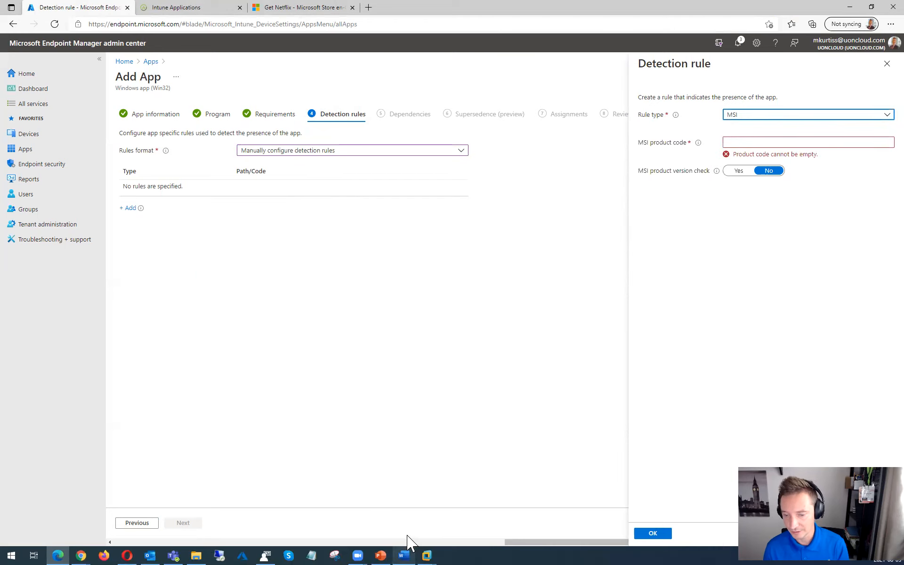
- Copy the registry detection path from the Detection Rules section of the Word packaging document and return to the detection rule
left_click(402, 554)
left_click_drag(601, 444, 480, 445)
left_click_drag(587, 434, 481, 431)
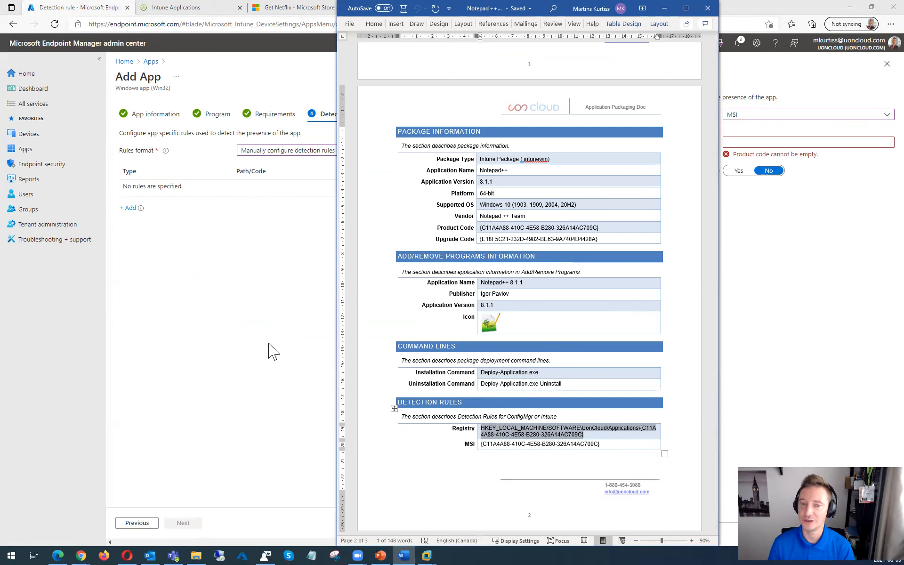
left_click(665, 9)
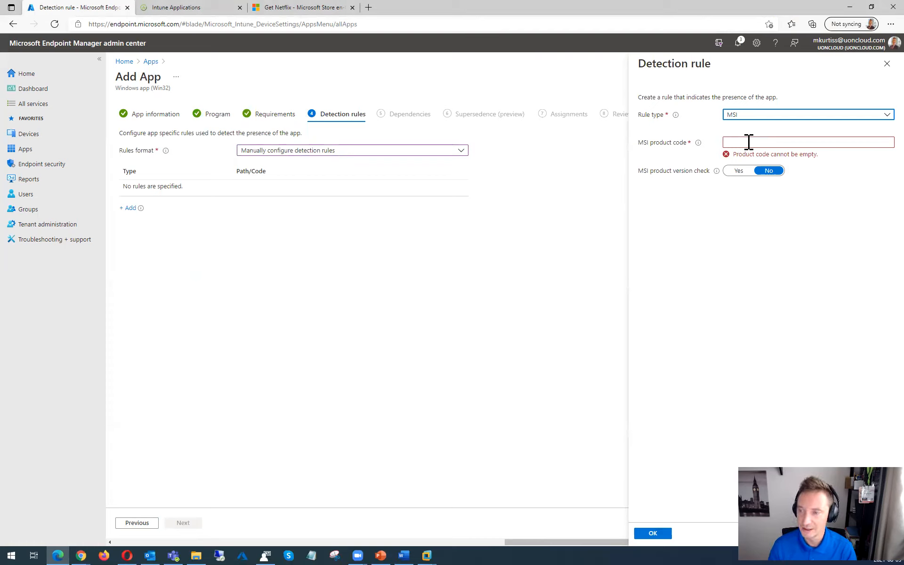
- Change the rule type to Registry and paste the copied HKEY_LOCAL_MACHINE\SOFTWARE\UonCloud\Applications\{C11A4A88-410C-4E58-B280-326A14AC709C} path as the key path
left_click(762, 116)
left_click(733, 159)
left_click(744, 143)
key("ctrl+v")
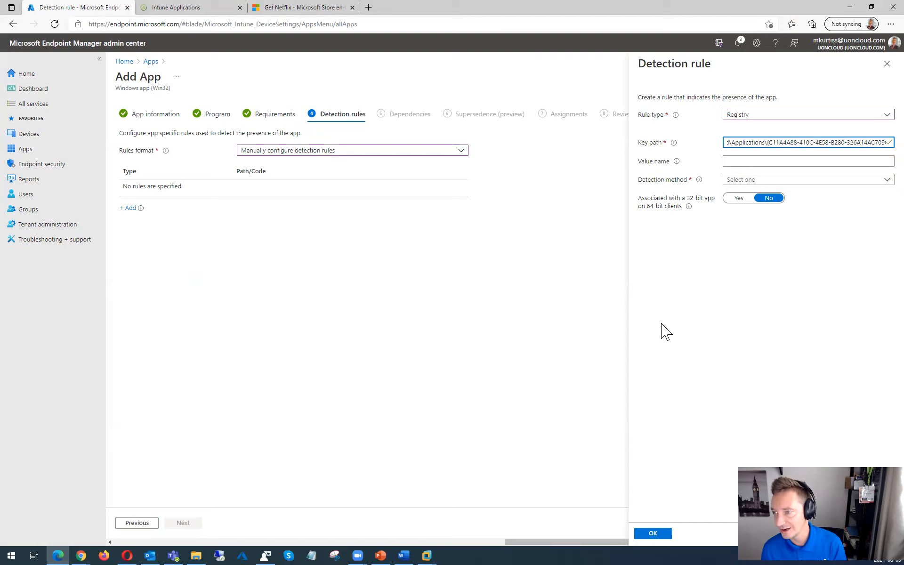
- Set the detection method to Key exists, save the registry rule and continue to the Dependencies
left_click(869, 184)
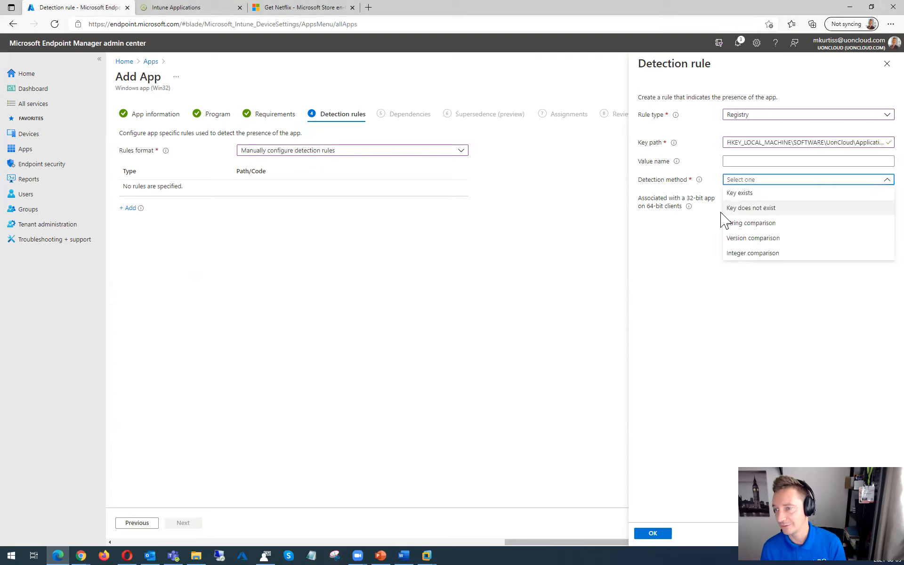
left_click(772, 195)
left_click(665, 297)
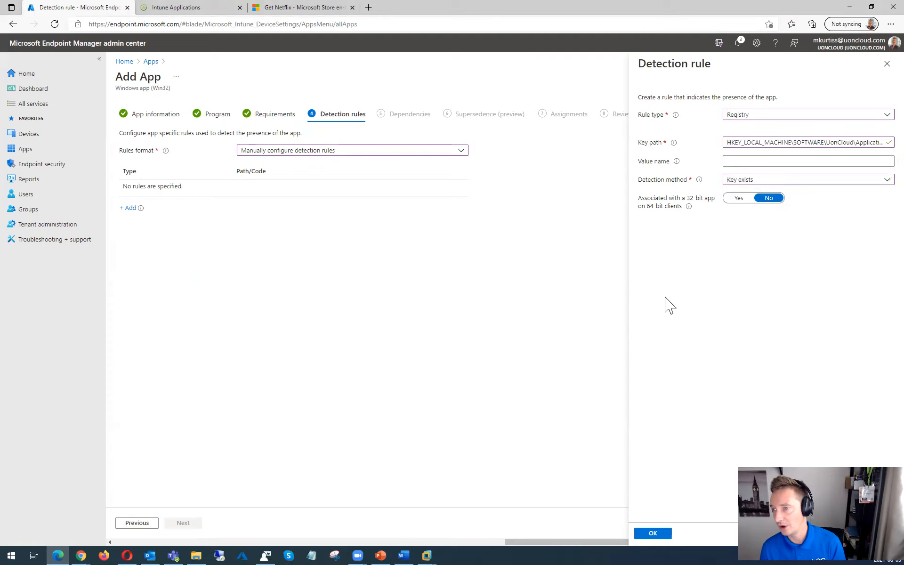
left_click(652, 533)
left_click(189, 526)
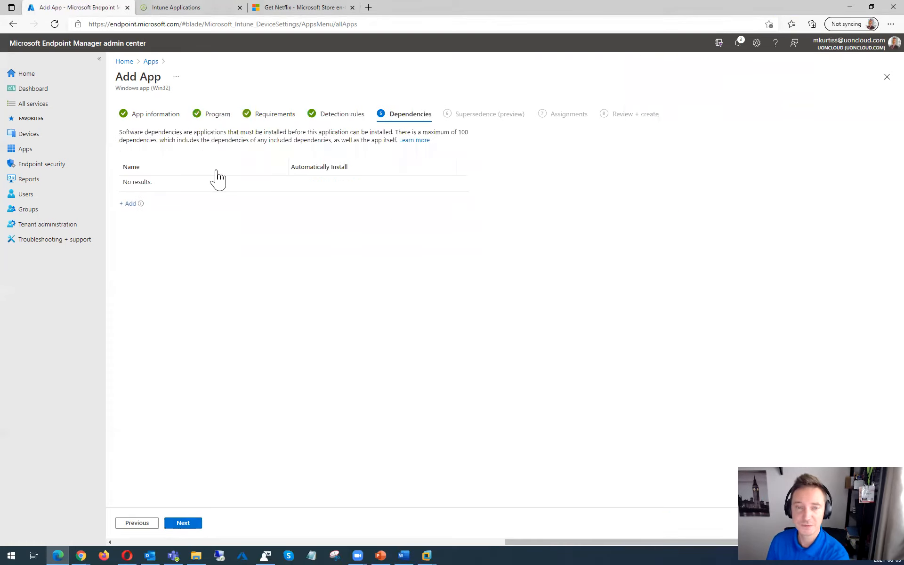
- View the apps offered as dependencies and continue to the Assignments without adding dependencies or superseded apps
left_click(128, 204)
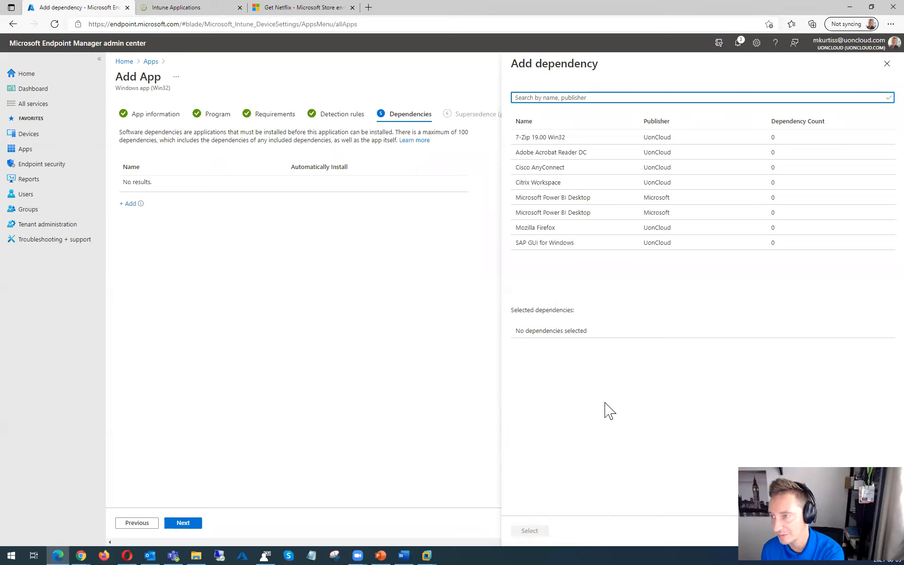
left_click(884, 70)
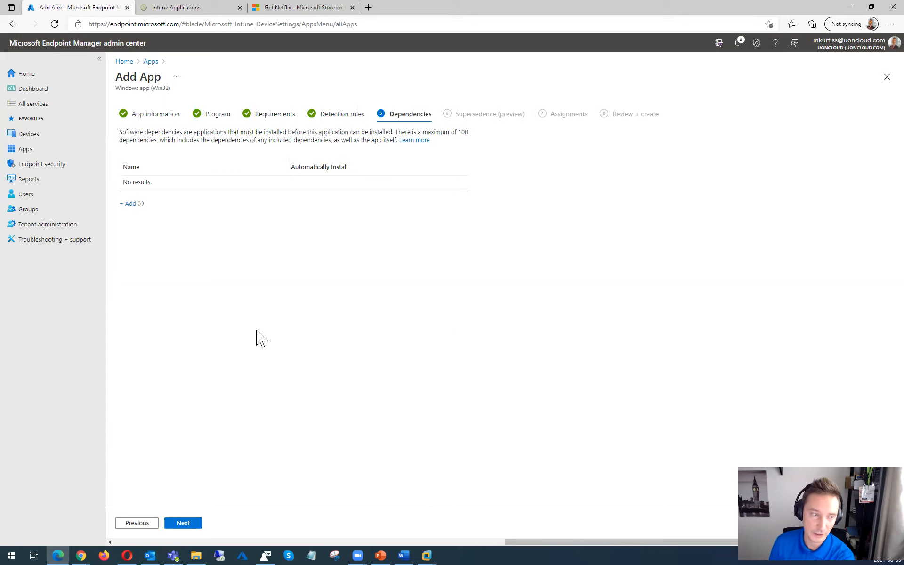
left_click(183, 522)
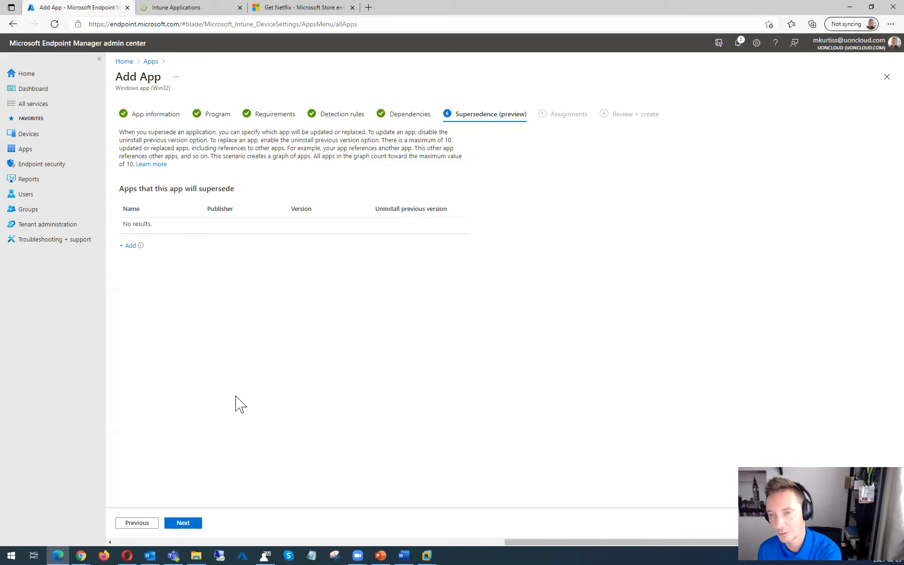
left_click(183, 523)
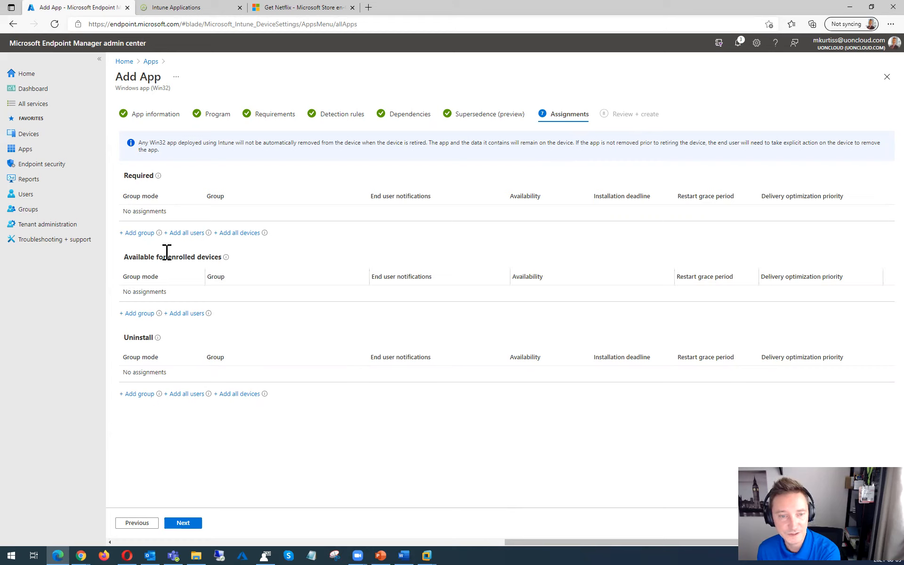
- Make the app required for all users and delete that assignment again
left_click(183, 233)
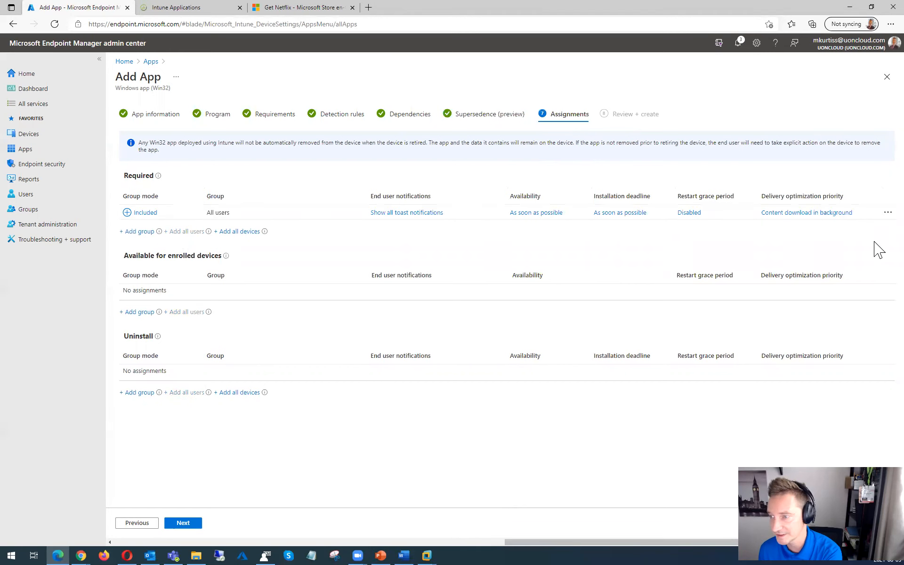
left_click(882, 213)
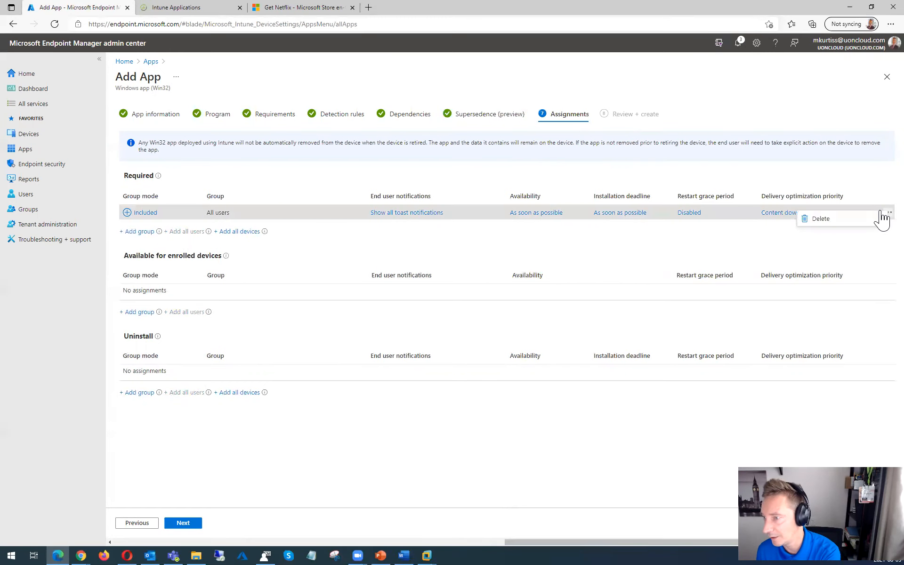
left_click(821, 219)
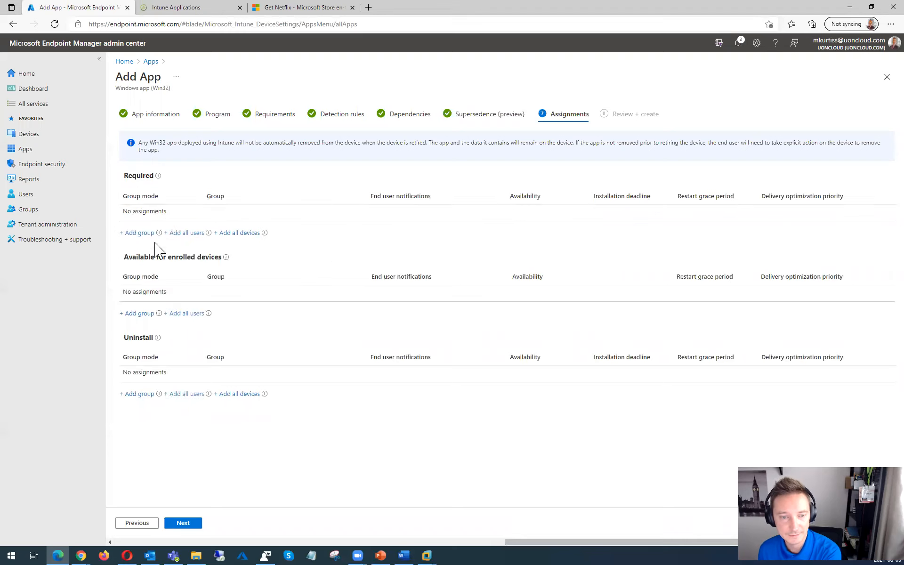
- Assign the app as available for enrolled devices to the _App Group group
left_click(132, 314)
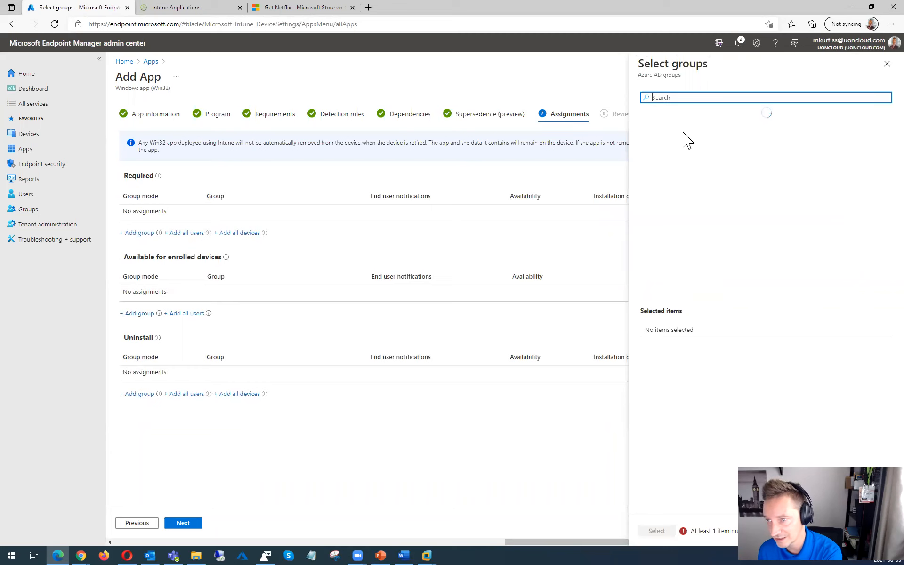
left_click(685, 125)
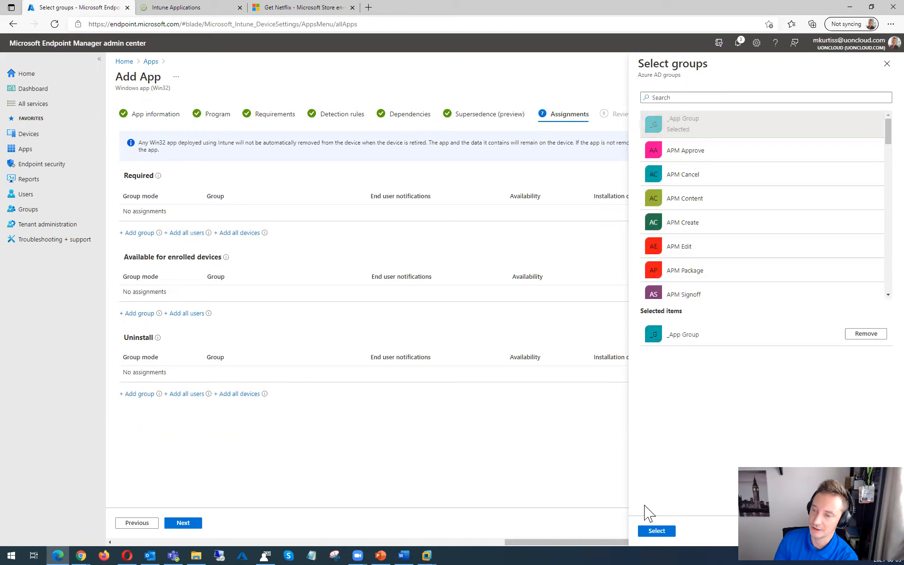
left_click(657, 531)
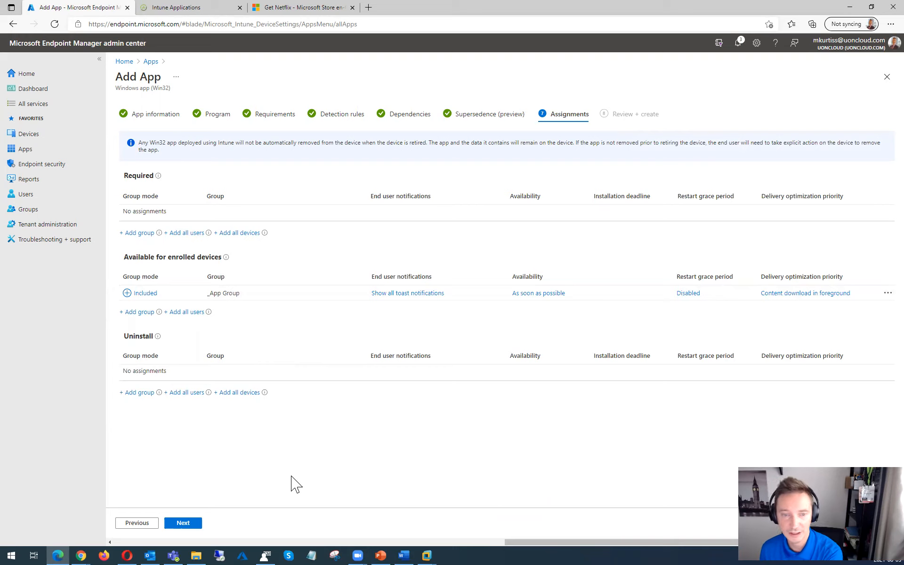
- Continue to the final summary and review the app's program, requirements and detection rule settings
left_click(186, 525)
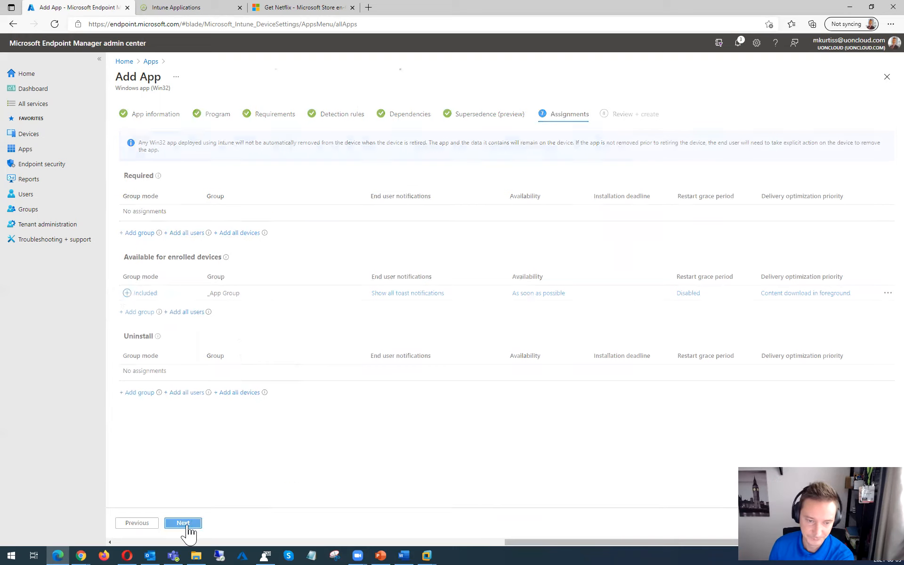
scroll(438, 285, "down", 8)
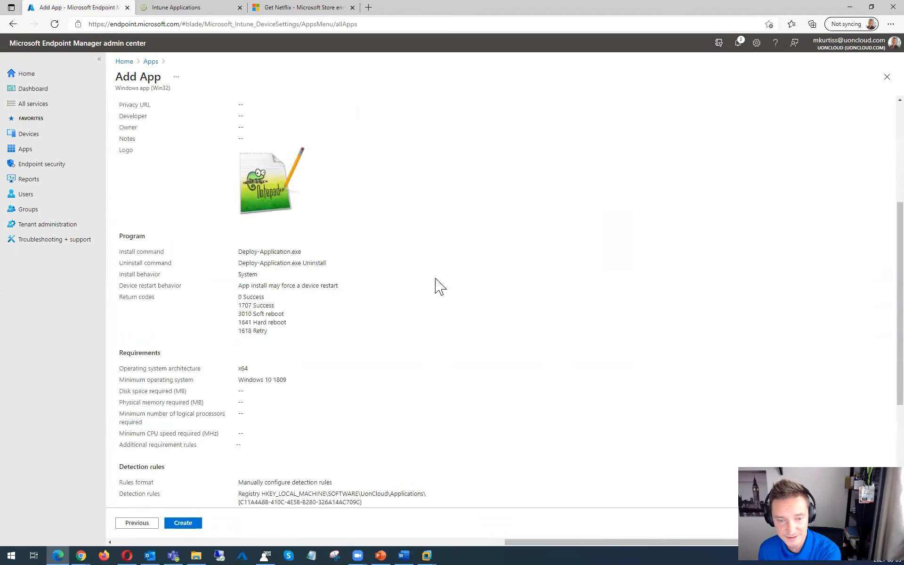
scroll(394, 431, "up", 8)
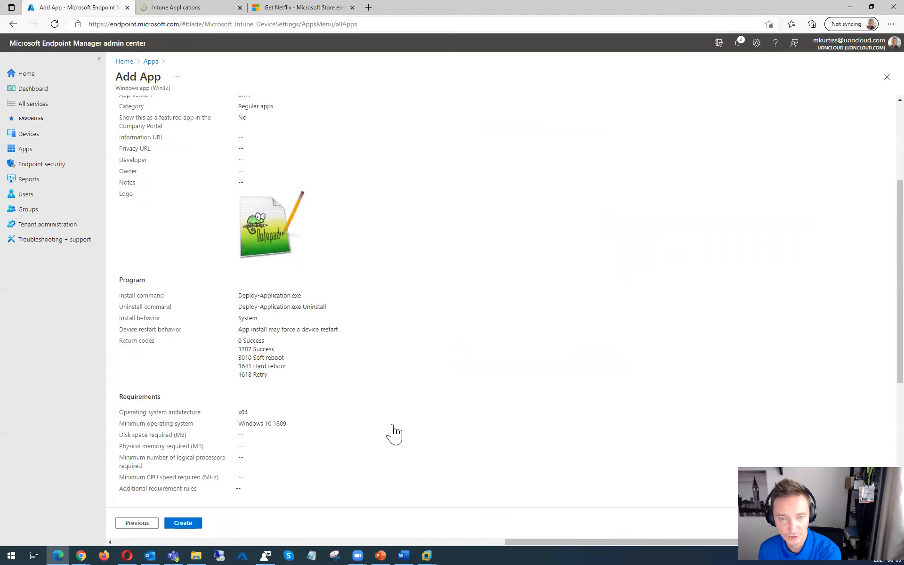
scroll(393, 432, "down", 5)
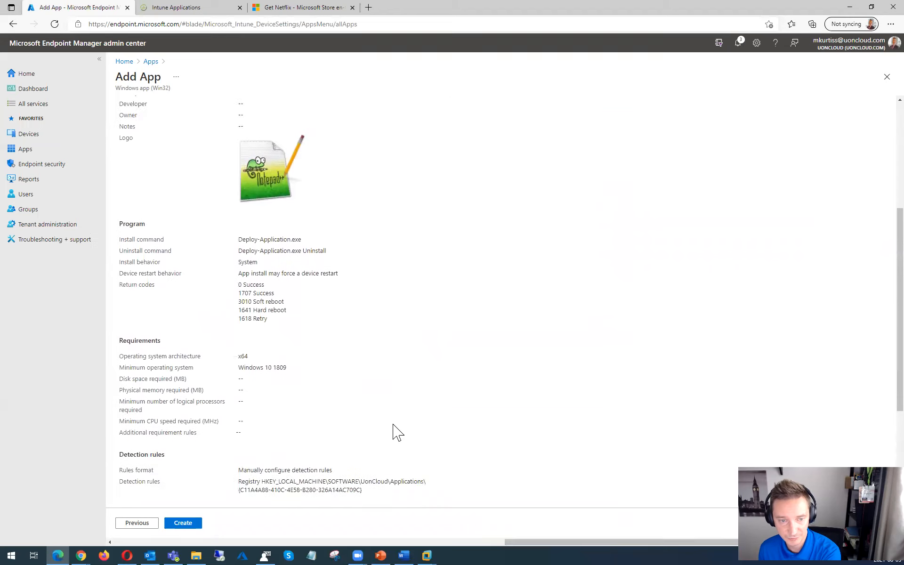
- Create the Notepad++ 8.1.1 Win32 app from the summary and check its package upload in the notifications
scroll(337, 343, "down", 3)
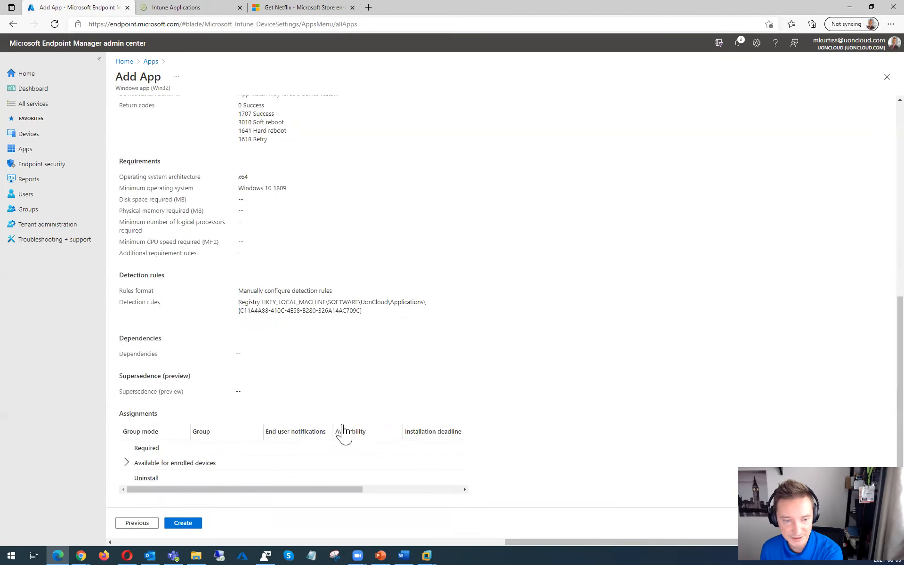
left_click(184, 523)
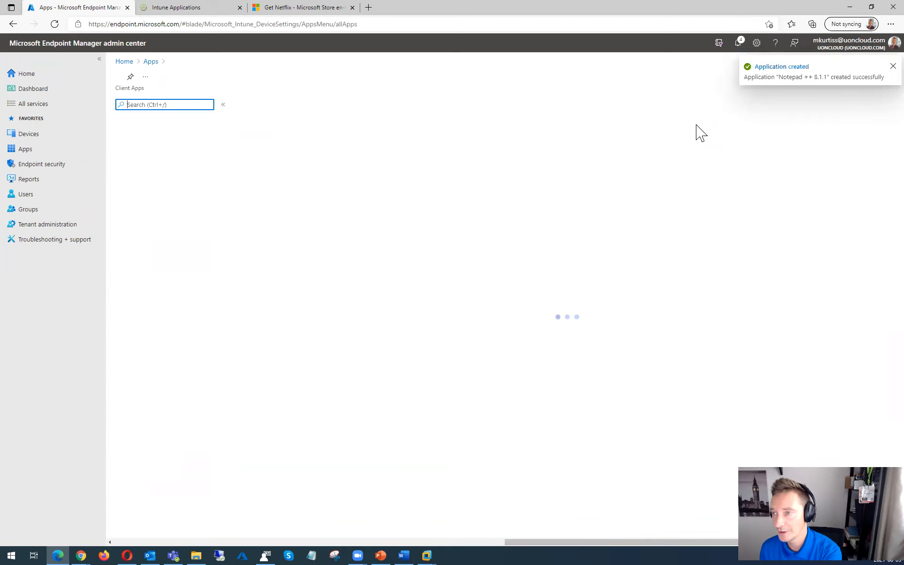
left_click(739, 44)
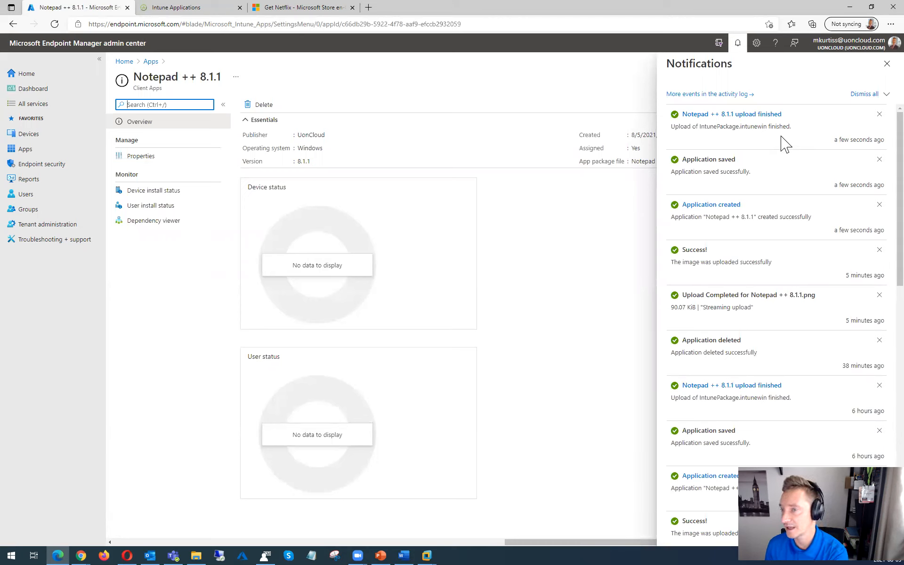
left_click(886, 64)
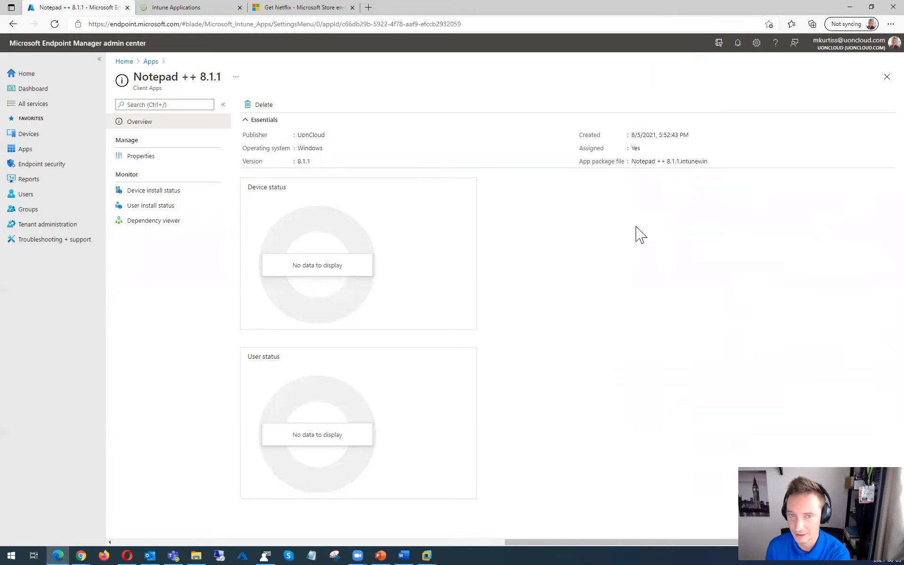
- Return to the list of all apps and refresh it to update the new app's assignment status
left_click(150, 62)
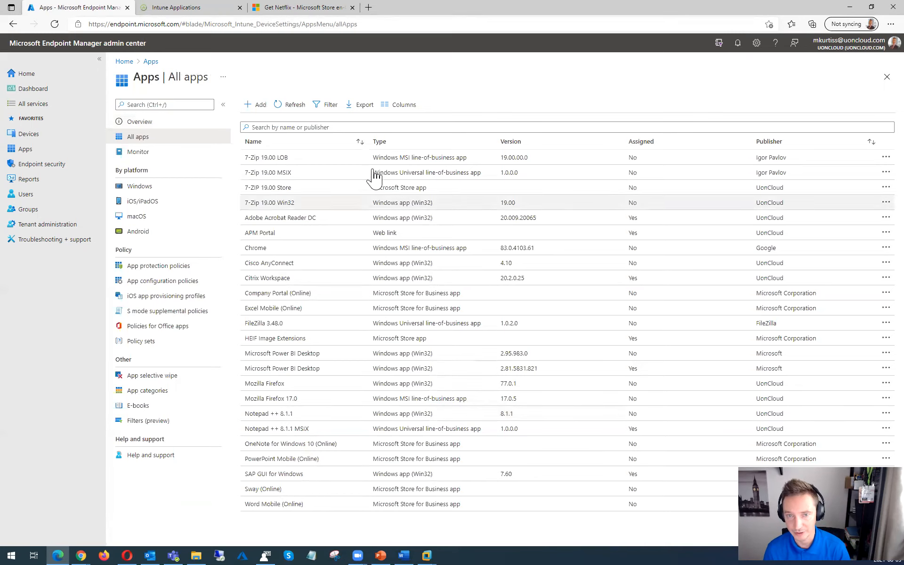
left_click(295, 104)
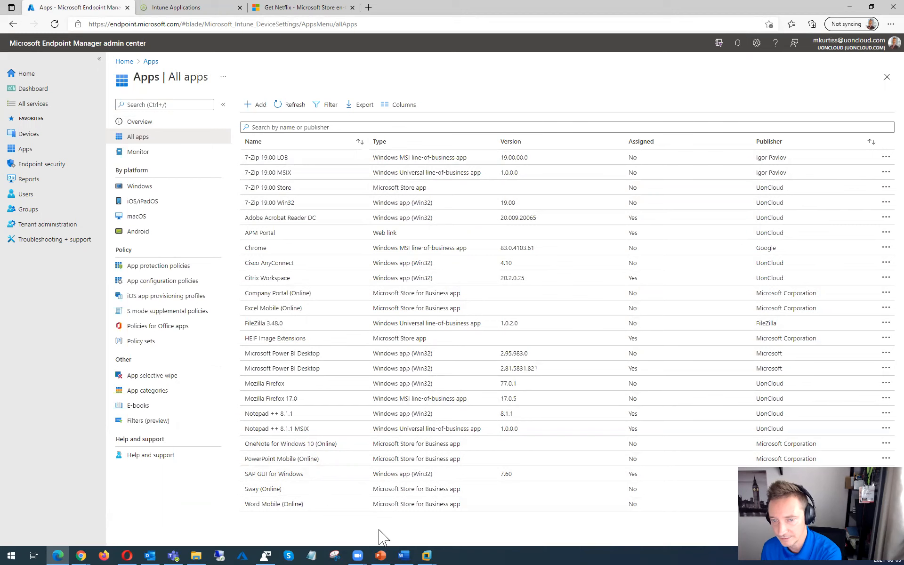
- Switch to the Apm portal's Intune Applications page and view the Adobe Acrobat Reader DC app's settings and assignments
left_click(217, 14)
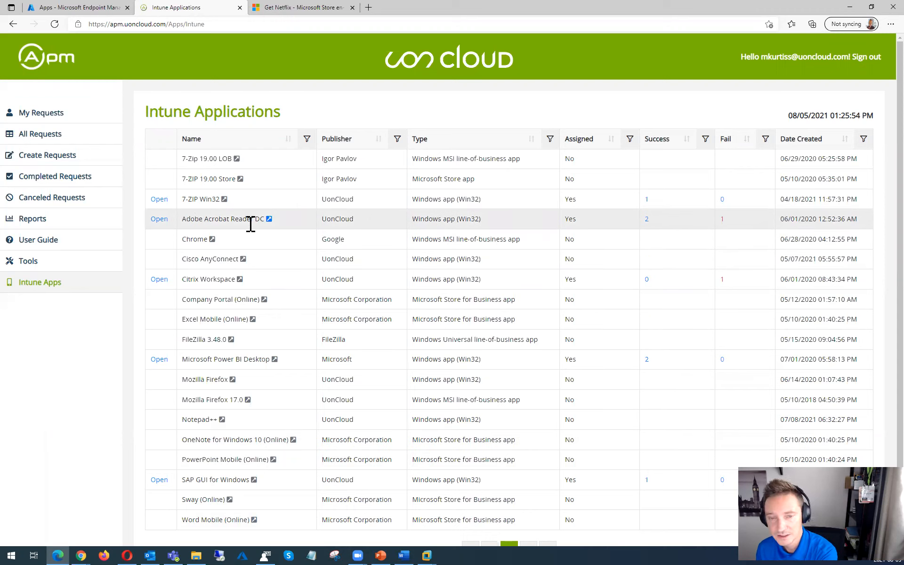
left_click(269, 219)
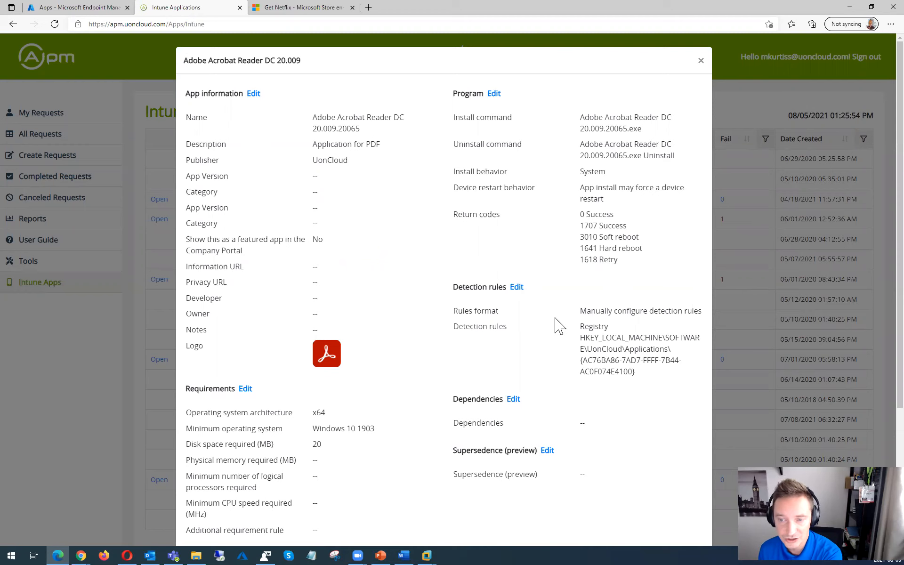
scroll(557, 325, "down", 3)
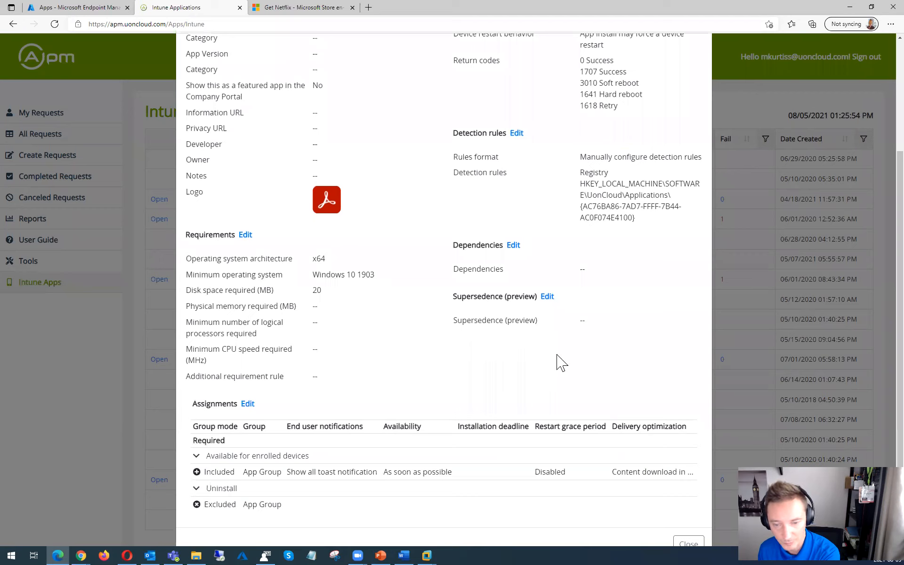
scroll(541, 264, "up", 3)
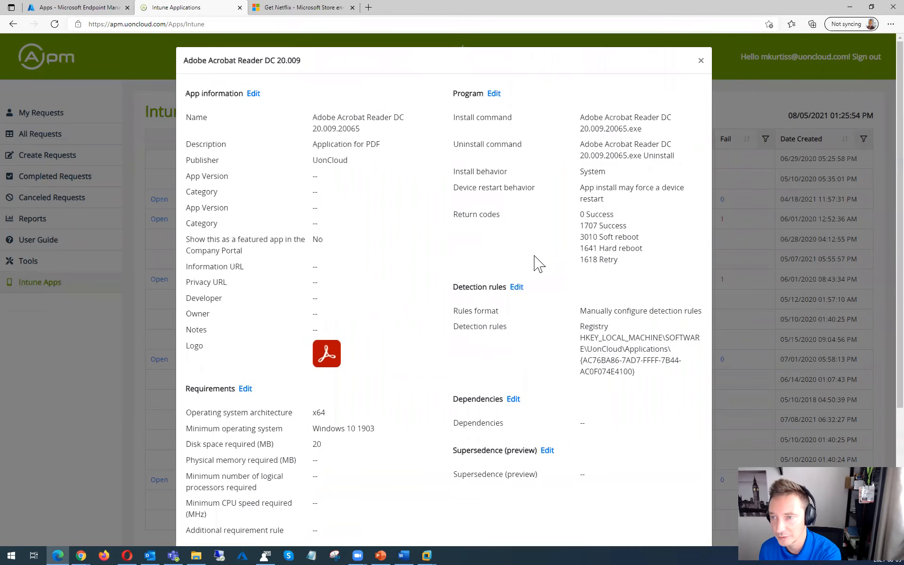
left_click(701, 61)
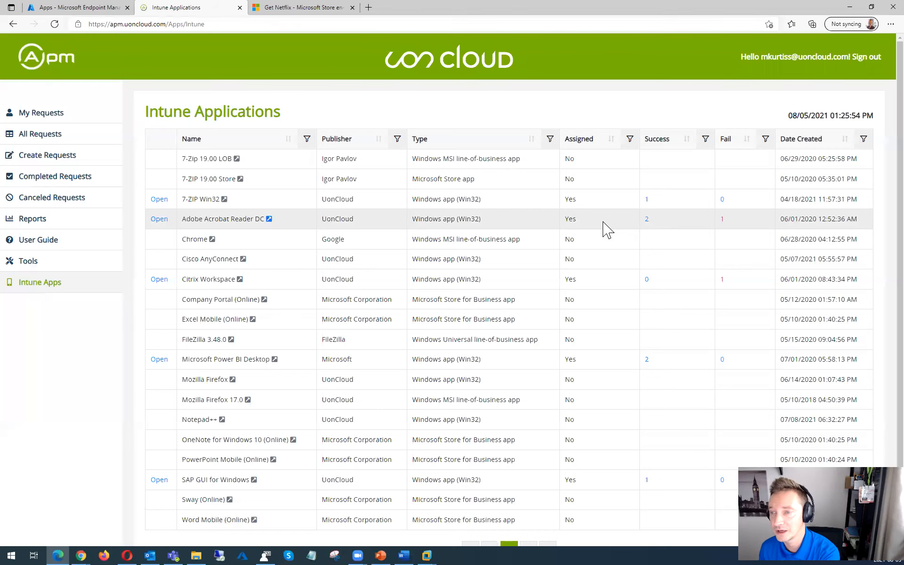
- View the devices with successful and failed installations of Adobe Acrobat Reader DC
left_click(646, 220)
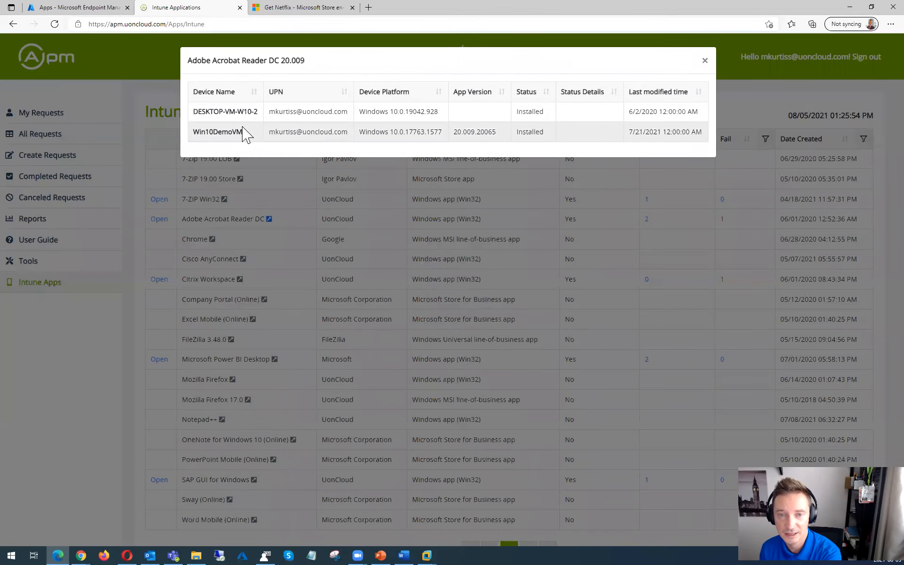
left_click(705, 61)
left_click(722, 219)
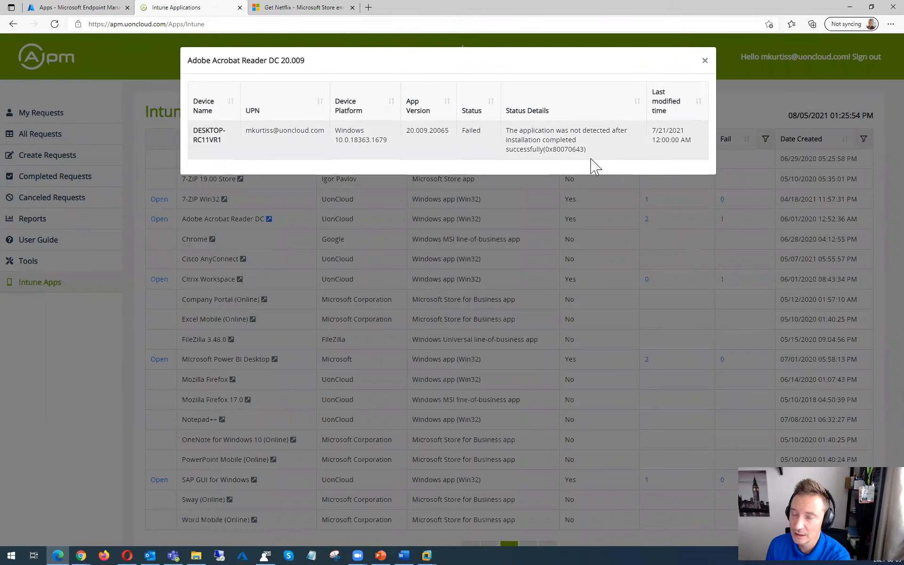
left_click(705, 60)
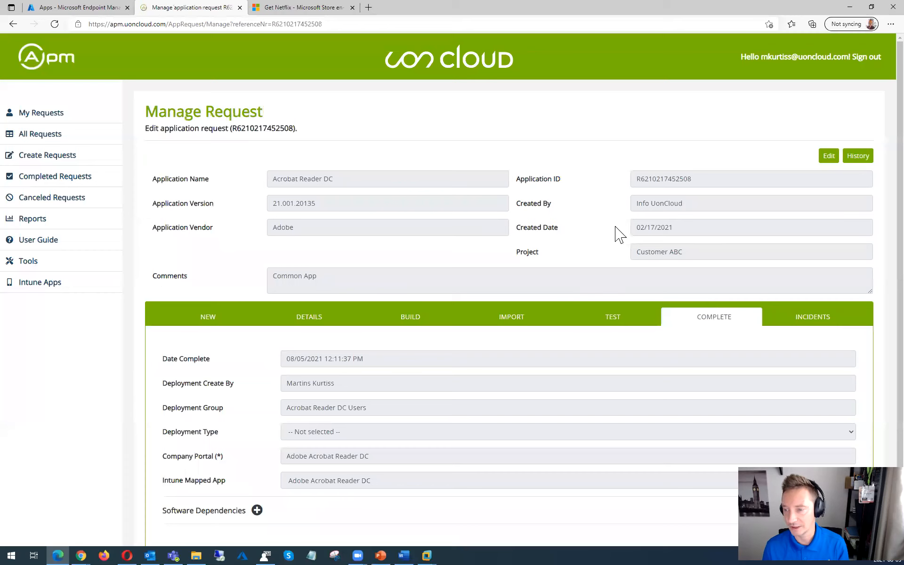
- Review the completion information of the Acrobat Reader DC application request, including its deployment group and mapped Intune app
scroll(511, 268, "down", 2)
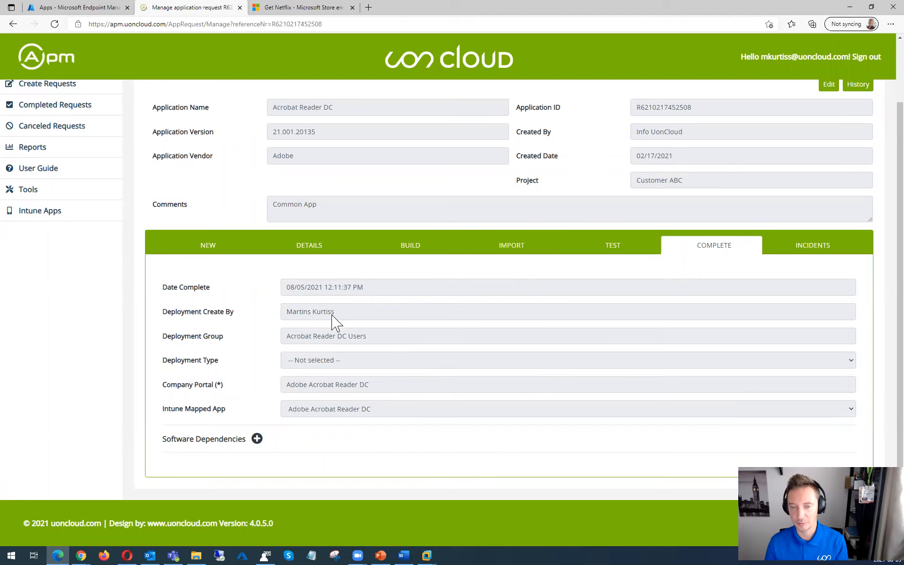
left_click_drag(377, 342, 287, 343)
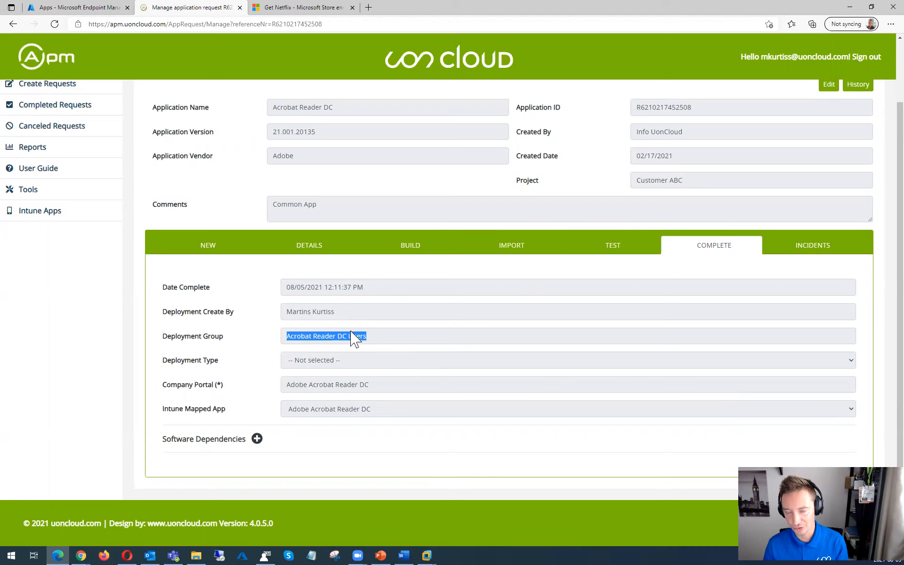
left_click(391, 340)
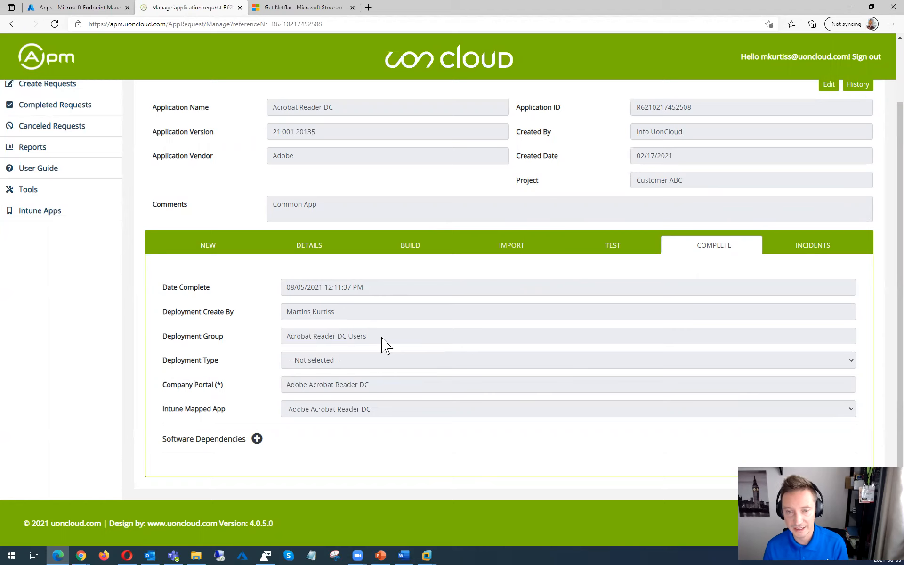
scroll(418, 372, "up", 2)
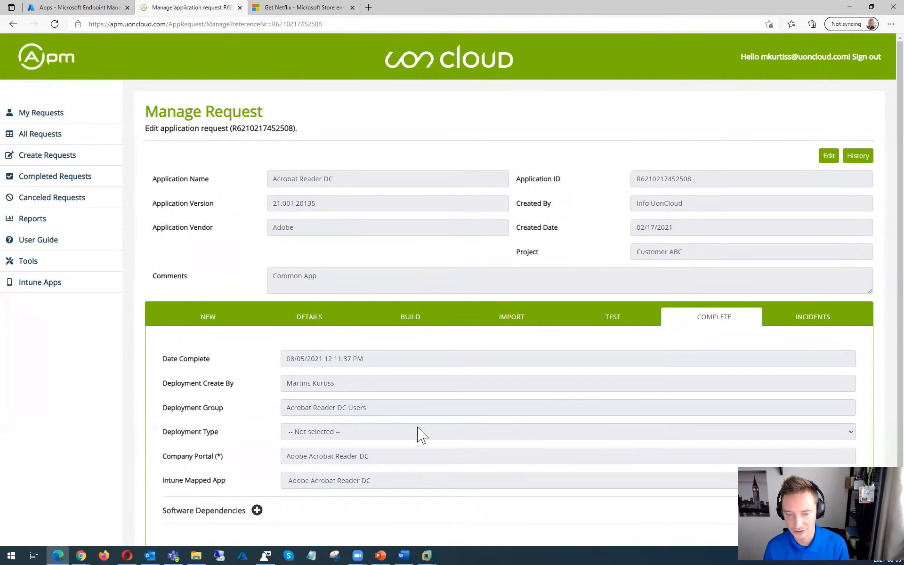
scroll(431, 440, "down", 2)
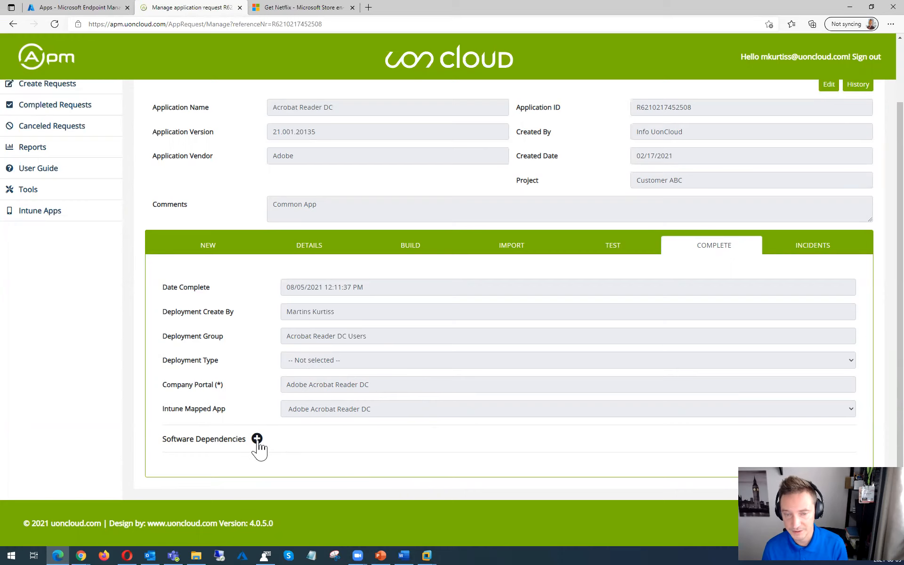
- Review the Acrobat Reader DC request's details, including package type, operating systems, architecture and uploaded files
left_click(325, 249)
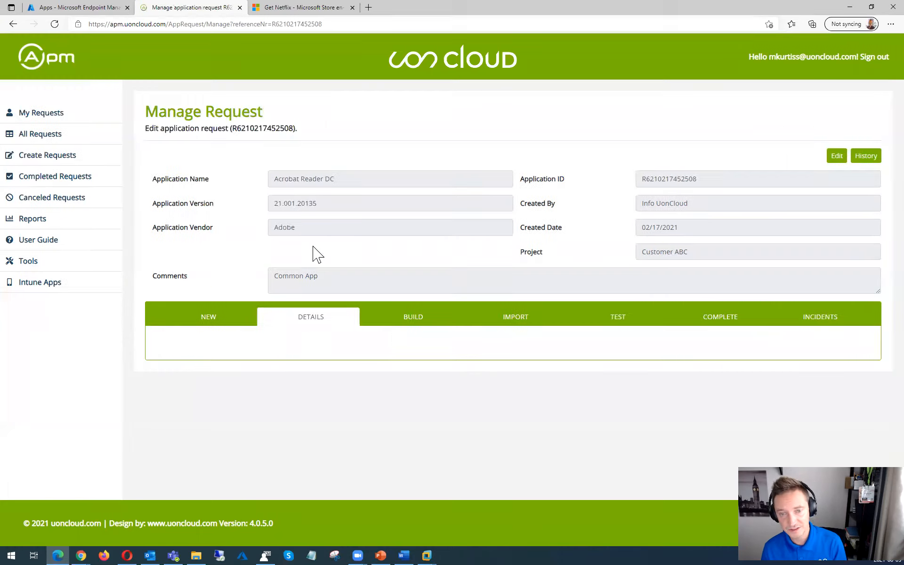
scroll(511, 330, "down", 5)
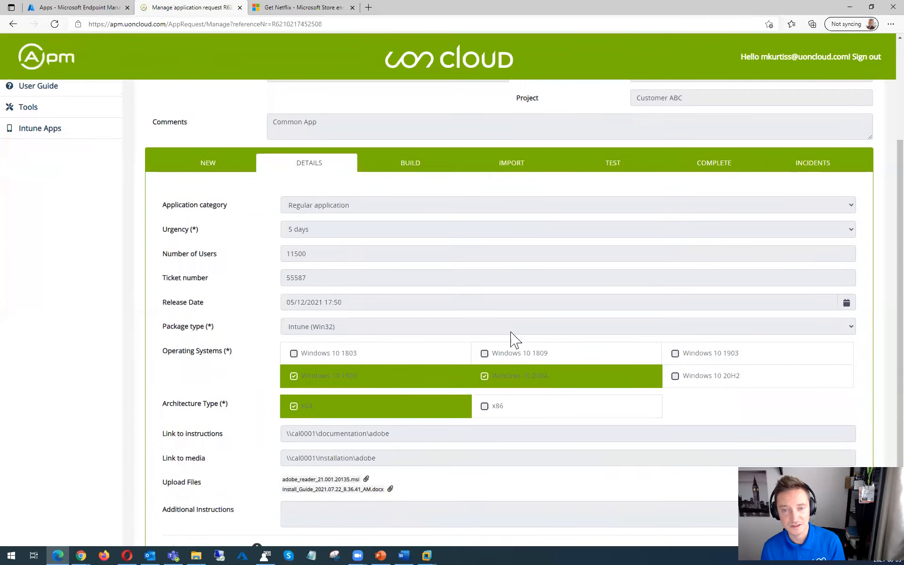
scroll(879, 202, "up", 1)
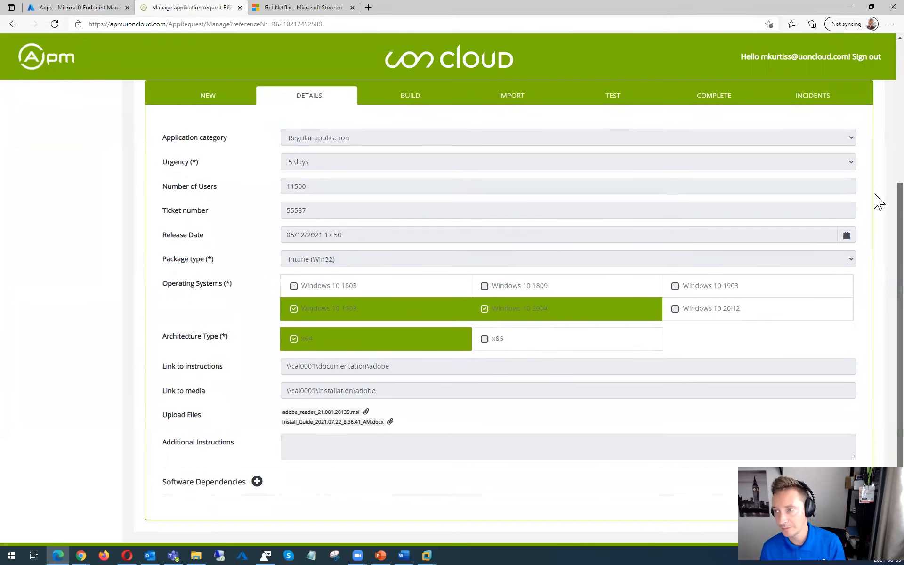
scroll(875, 194, "up", 1)
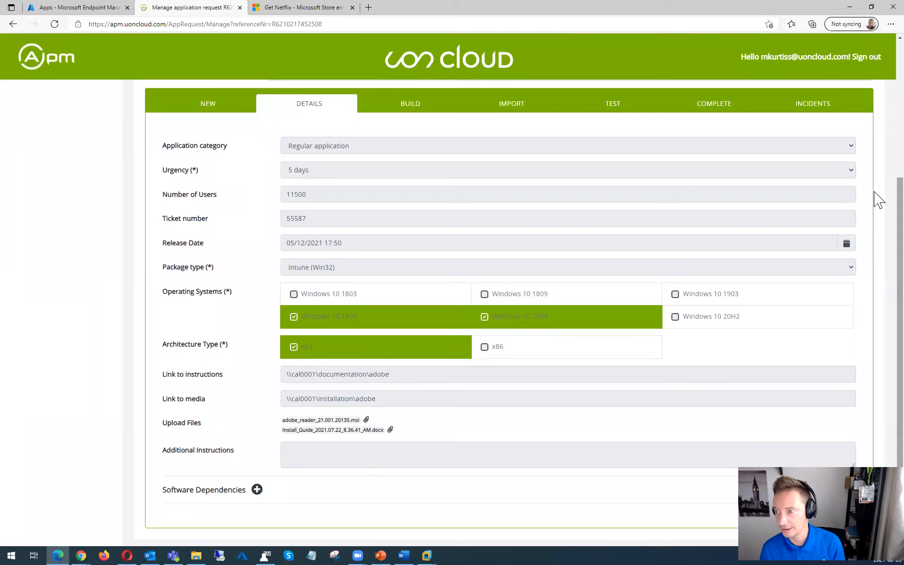
scroll(877, 202, "down", 1)
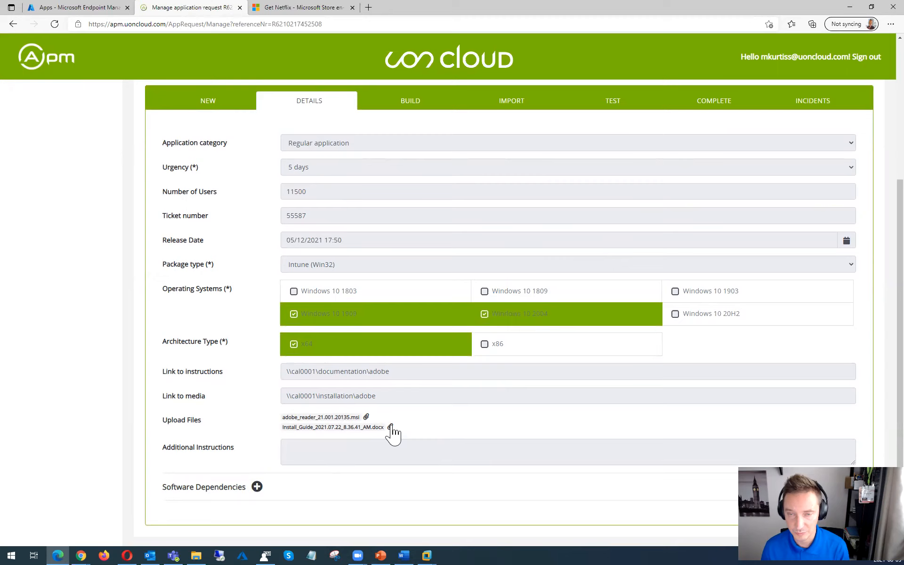
- Review the request's build stage, including the packaging steps, quality assurance, links and uploaded package files
left_click(415, 106)
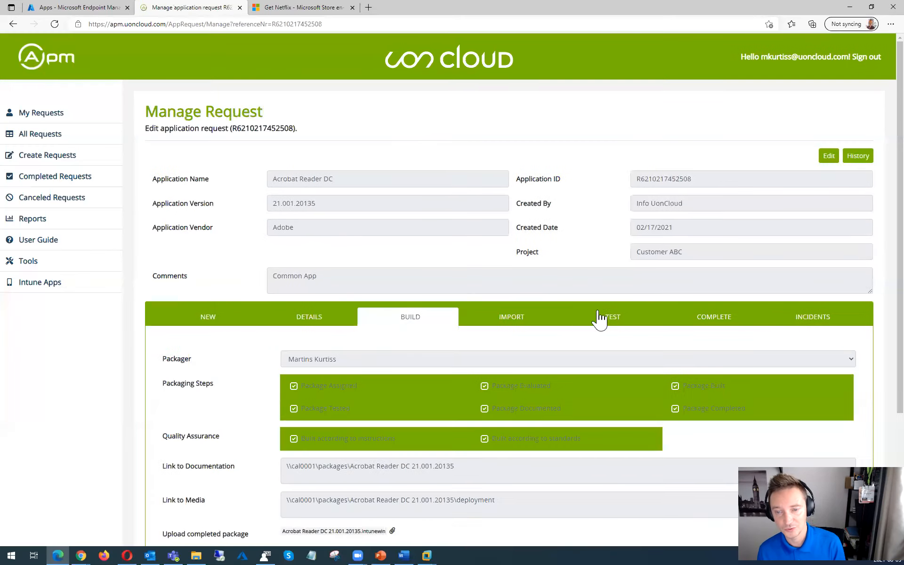
scroll(570, 330, "down", 2)
scroll(565, 340, "down", 2)
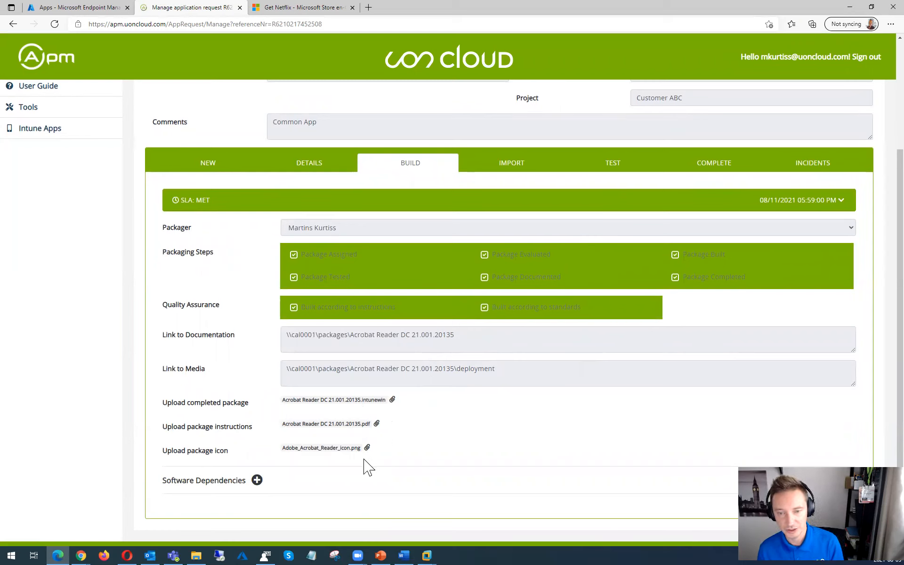
- Review the request's import information and read its package instructions in Acrobat Reader DC 21.001.20135.pdf
left_click(503, 166)
scroll(559, 404, "down", 3)
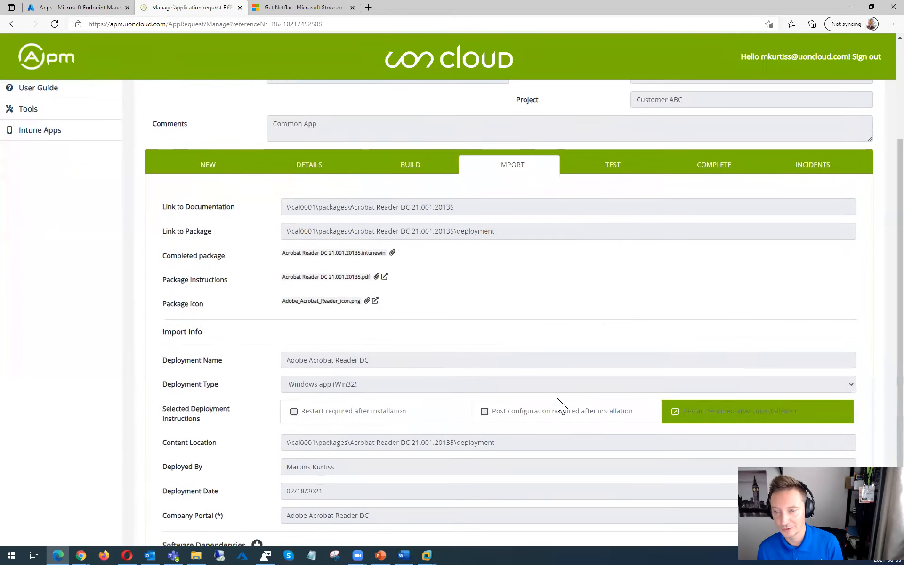
left_click(385, 276)
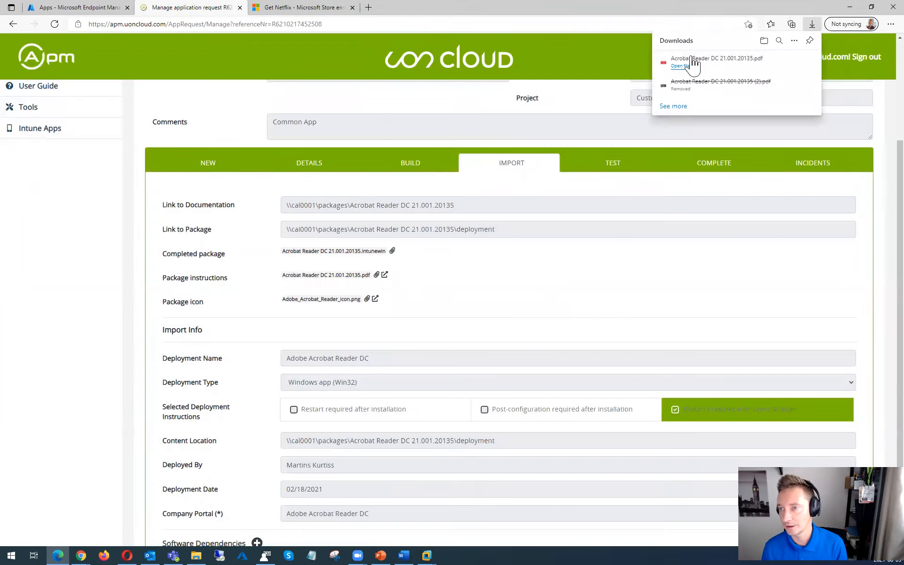
left_click(708, 67)
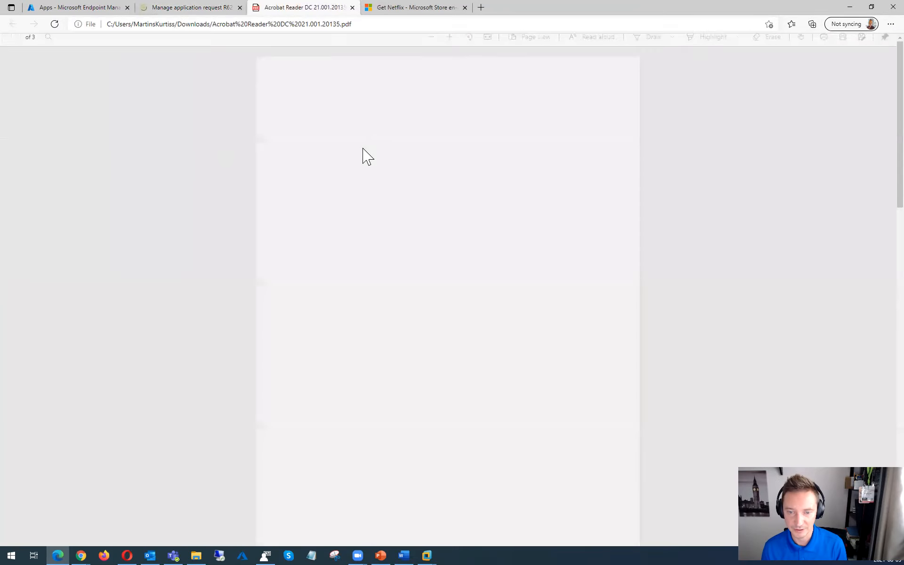
scroll(577, 288, "down", 10)
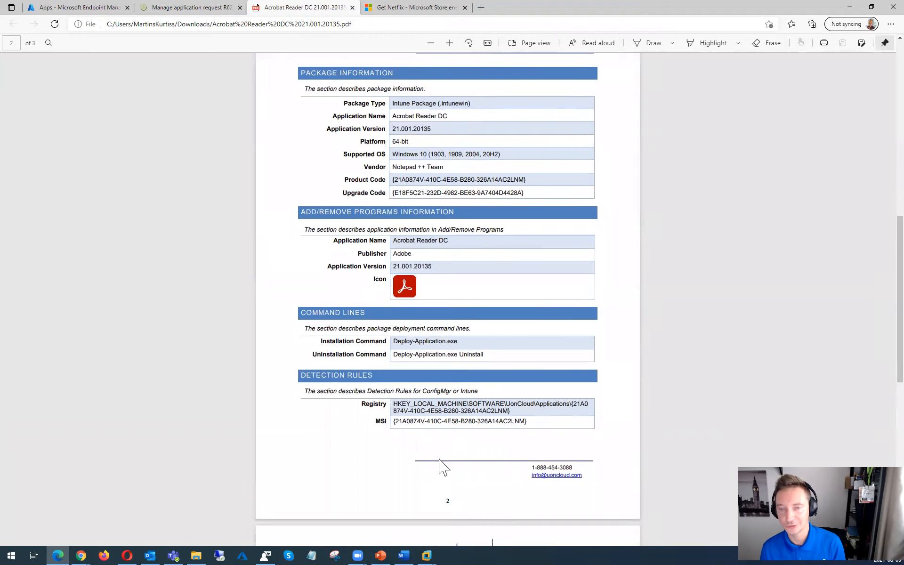
left_click(195, 7)
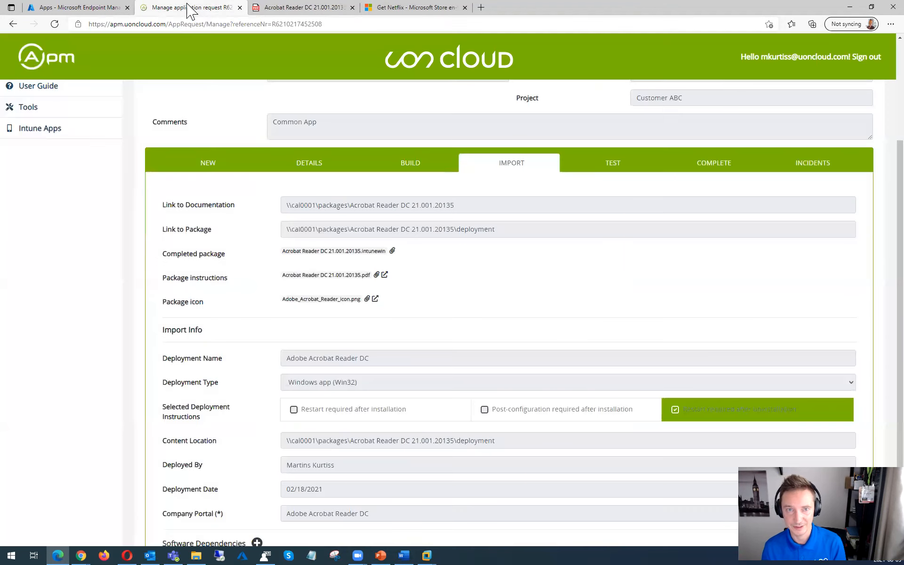
- Examine the request's test script, results and comments, and return to its completion information
left_click(612, 165)
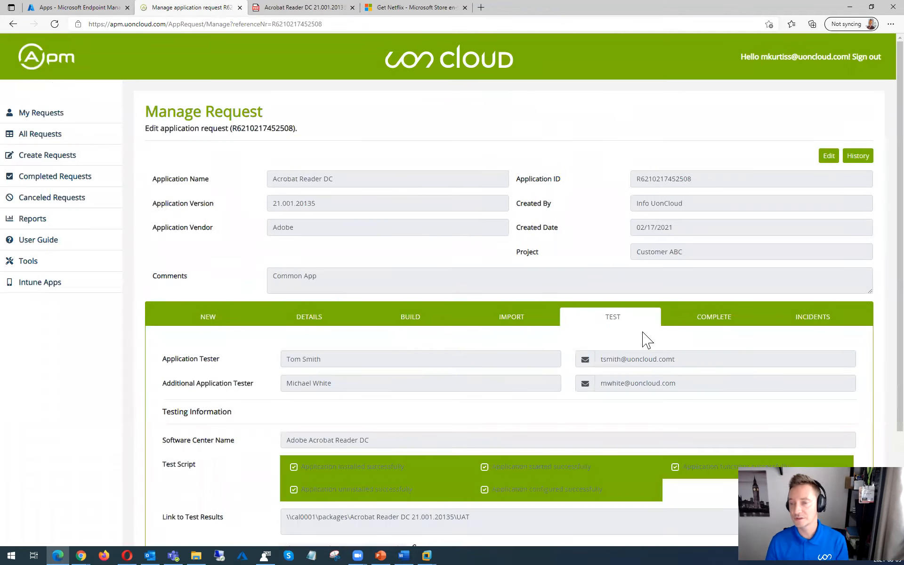
scroll(664, 362, "down", 3)
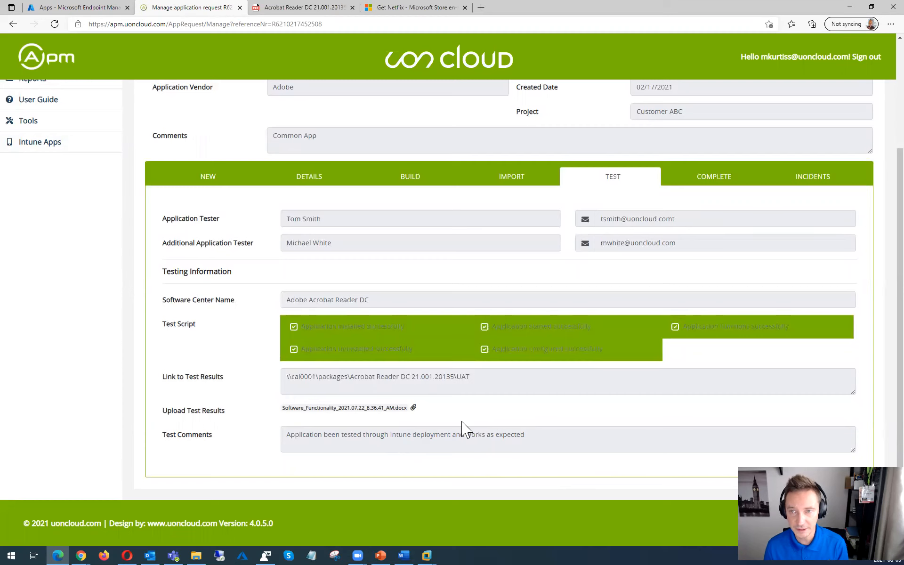
left_click(706, 183)
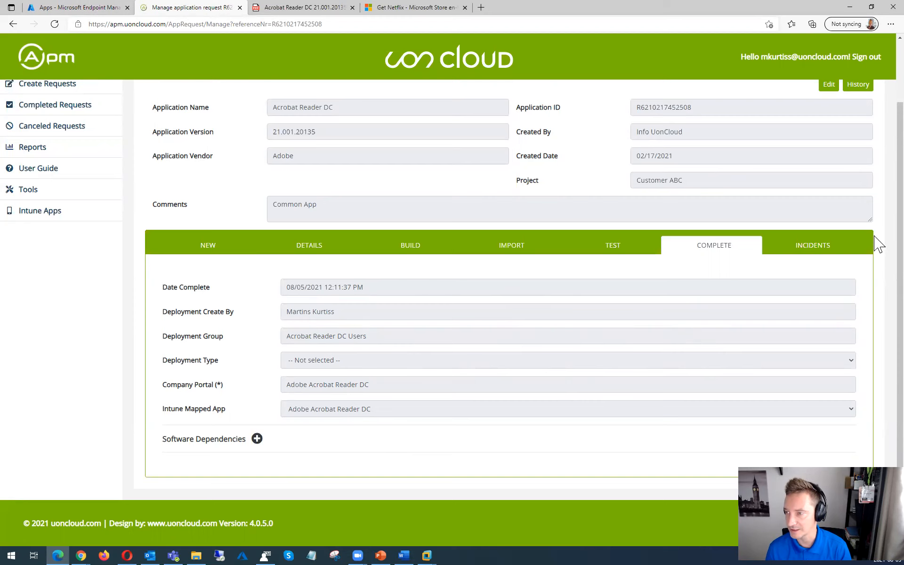
scroll(875, 237, "up", 1)
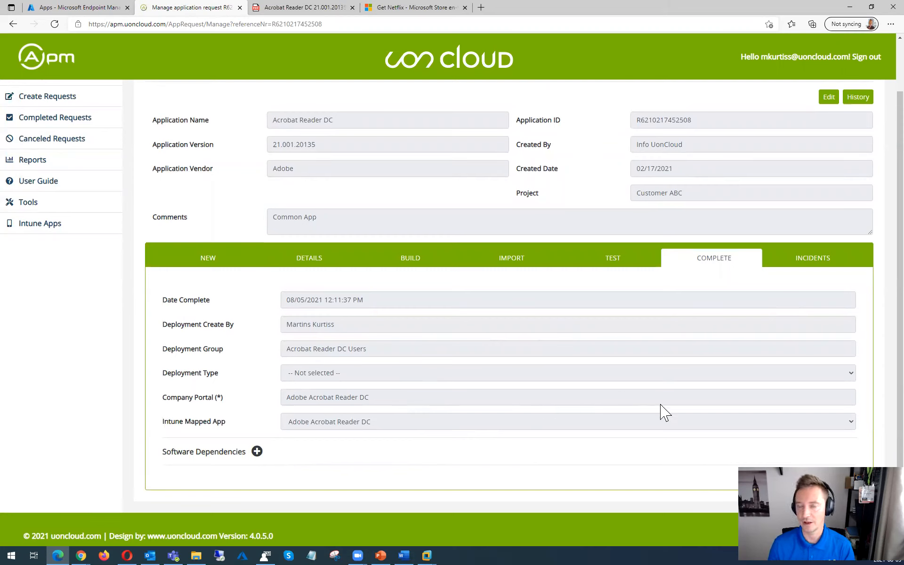
- Switch to Endpoint Manager, open the Notepad ++ 8.1.1 Win32 app, and locate its Notepad ++ 8.1.1.intunewin package in the Intune Webinar folder
left_click(80, 8)
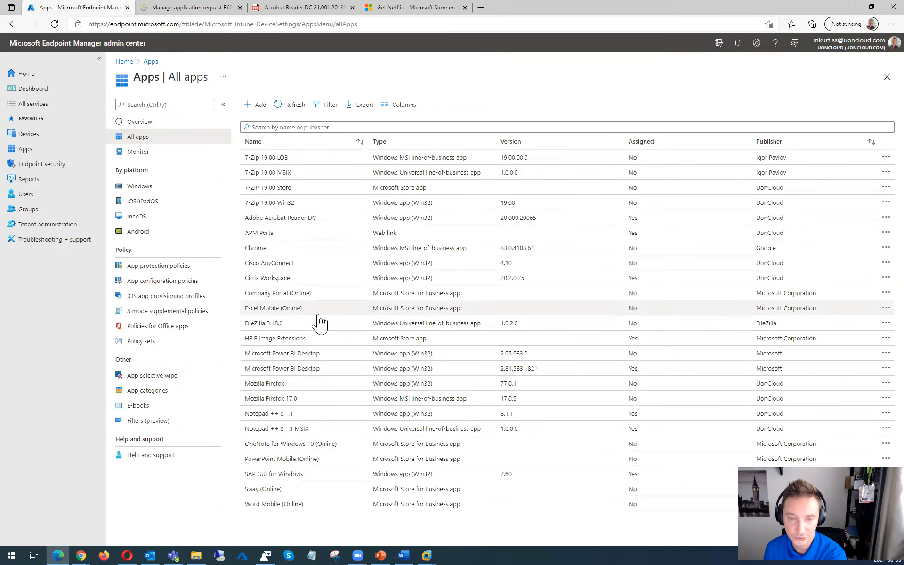
left_click(286, 415)
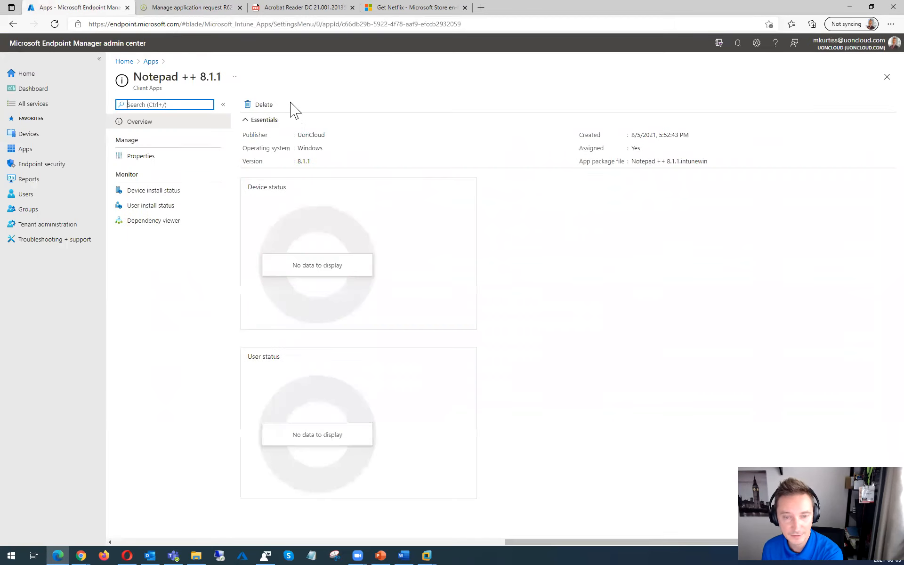
left_click(196, 554)
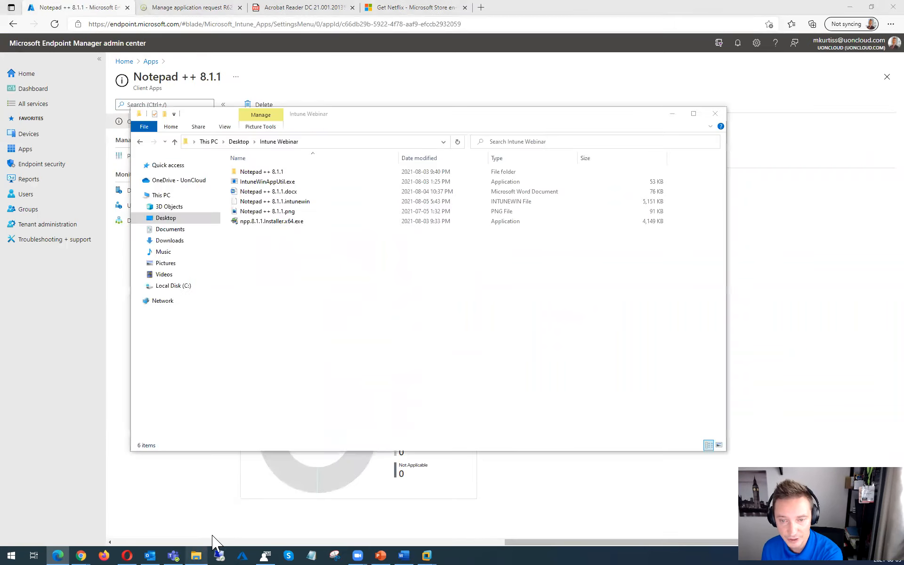
left_click(270, 192)
left_click(274, 203)
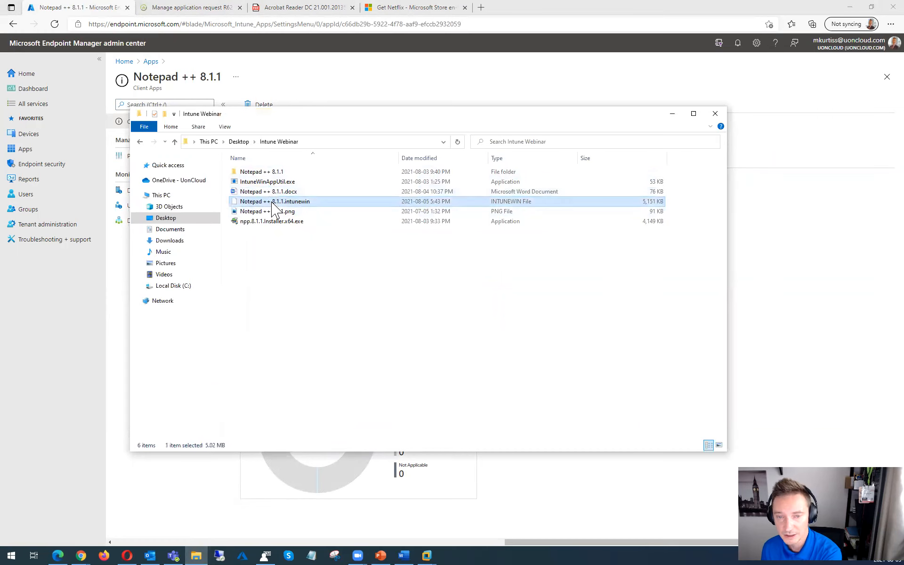
left_click_drag(310, 113, 287, 194)
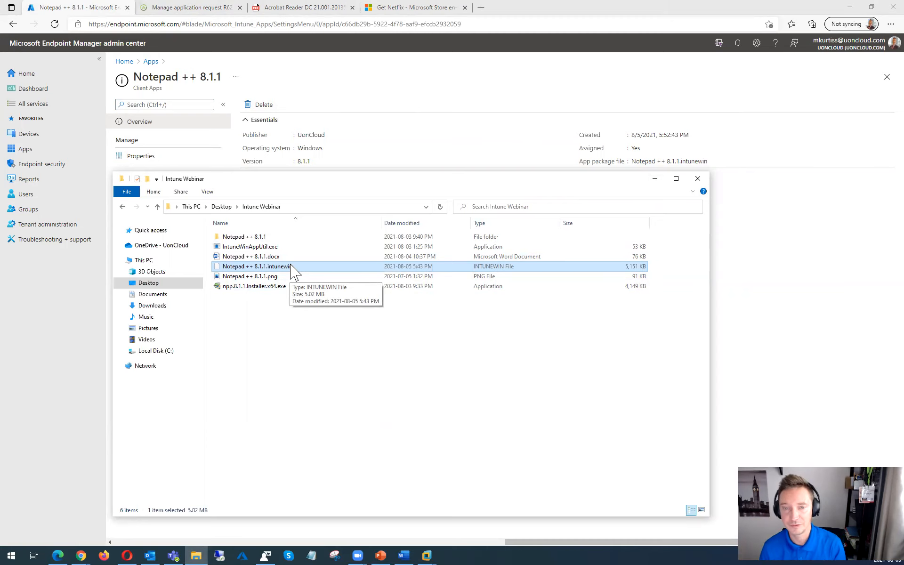
left_click(273, 415)
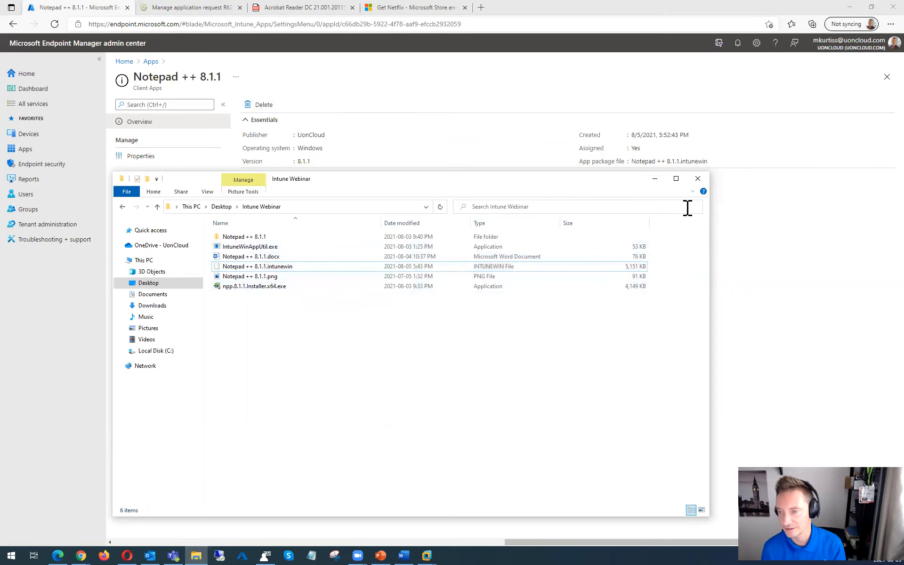
left_click(655, 178)
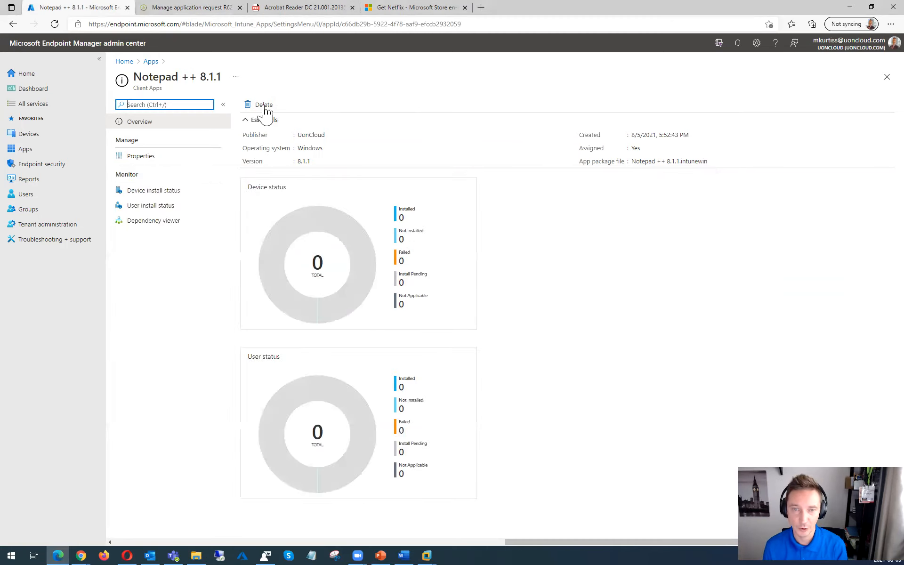
- Examine where the Notepad ++ 8.1.1 app's package file can be replaced, without changing it, and return to the list of all apps
left_click(138, 156)
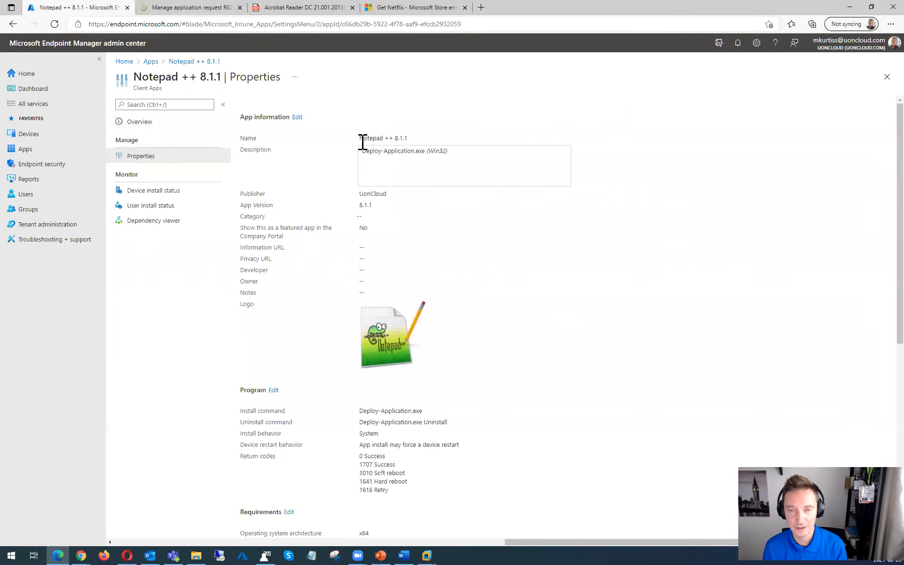
left_click(296, 117)
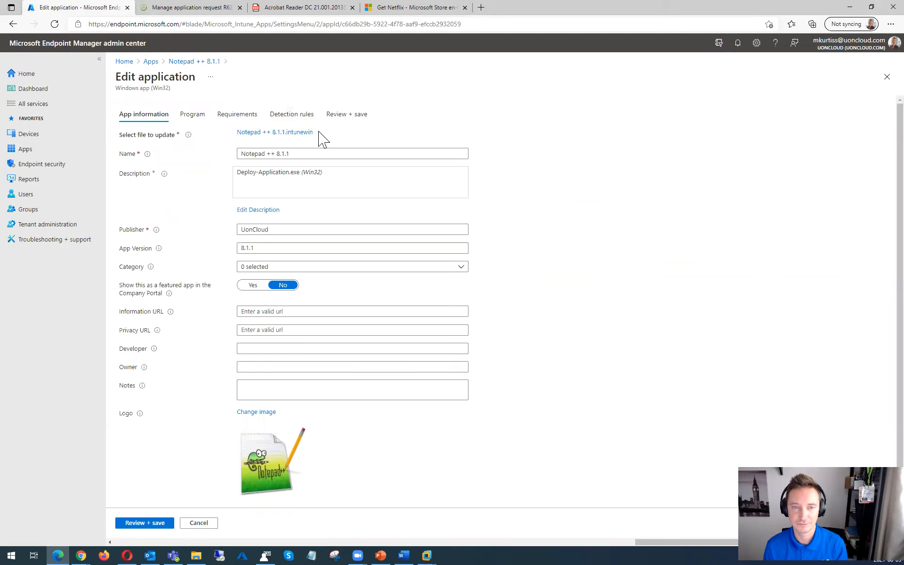
left_click(279, 133)
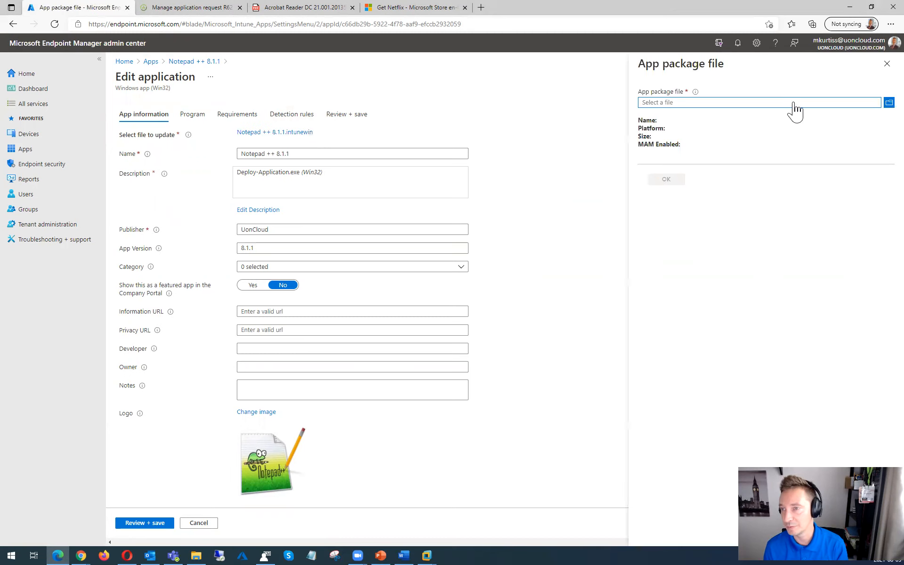
left_click(885, 64)
left_click(199, 523)
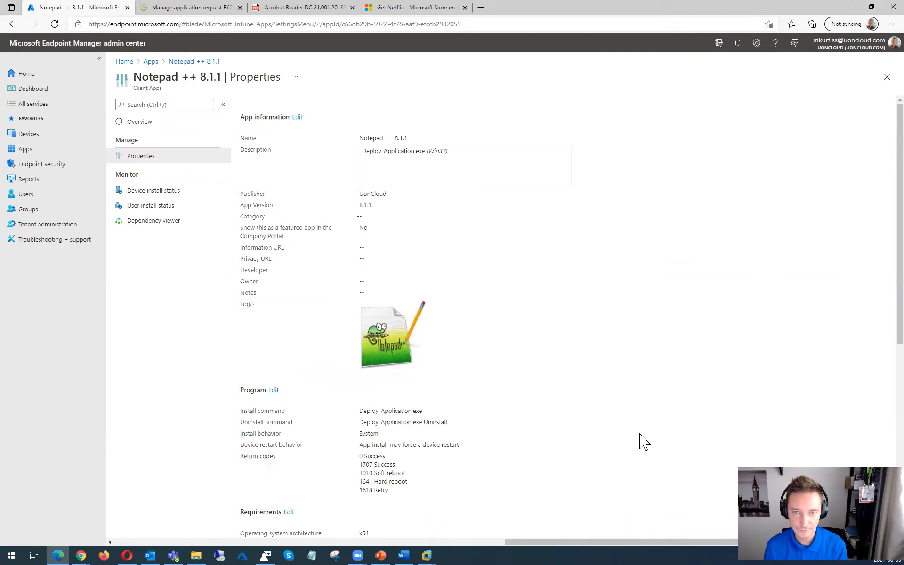
left_click(194, 61)
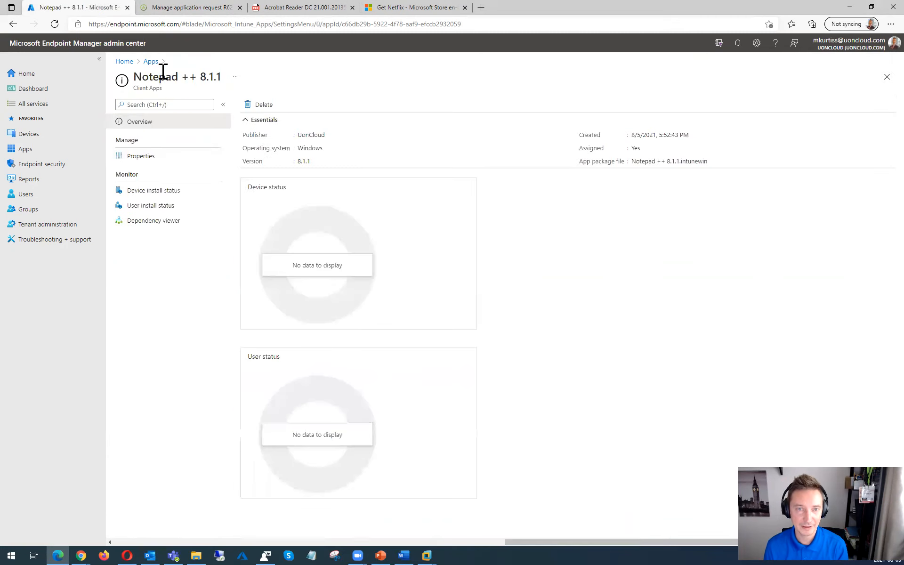
left_click(150, 62)
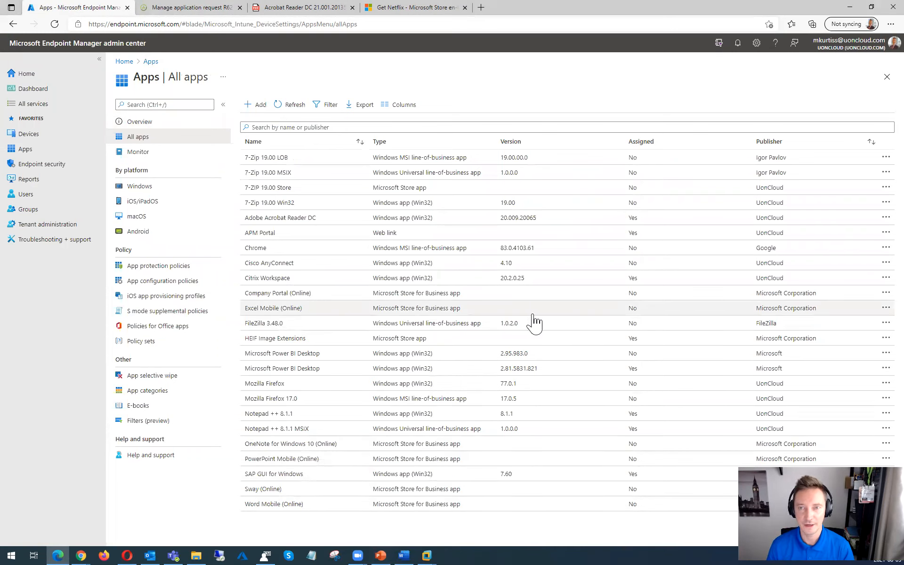
- Switch to the Windows 10 20H2 virtual machine, bring up Company Portal and widen its window to show more of the newest apps
mouse_move(429, 552)
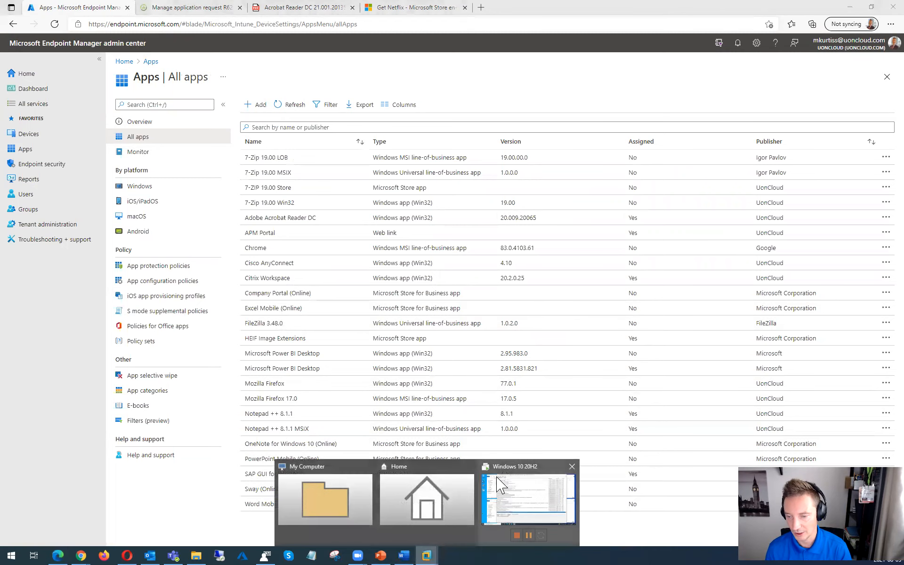
left_click(523, 499)
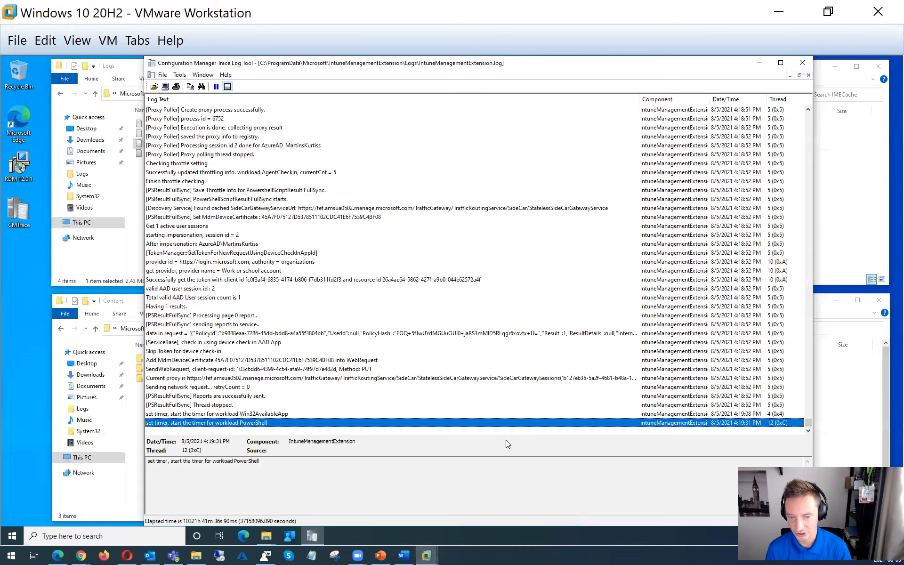
left_click(34, 366)
left_click(759, 63)
left_click(292, 540)
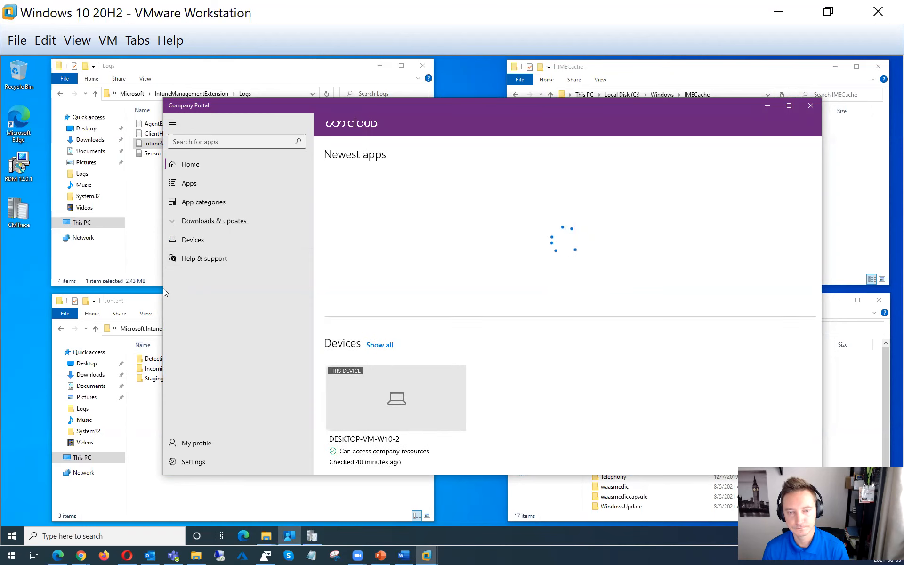
left_click_drag(160, 290, 31, 289)
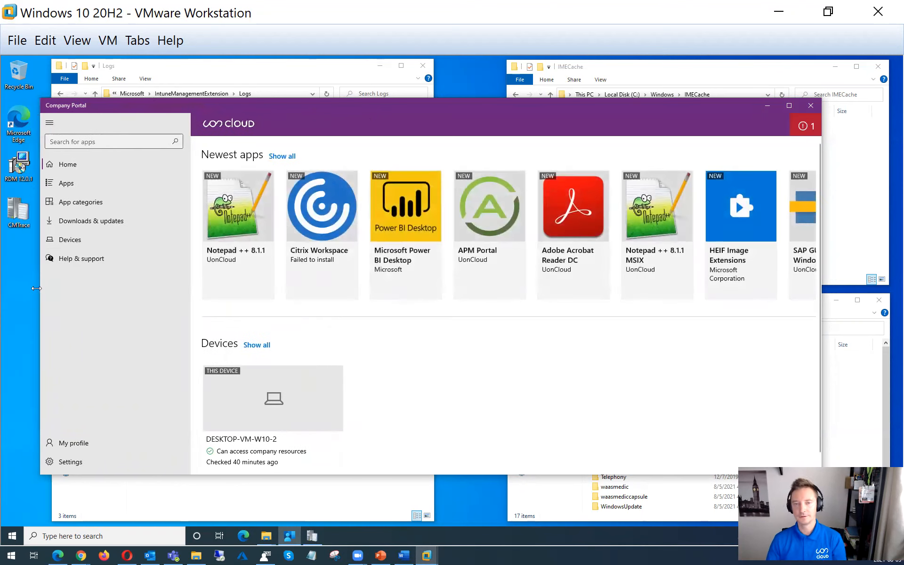
- Review the Notepad ++ 8.1.1 app's overview and description in Company Portal, and return to the home page
left_click(229, 222)
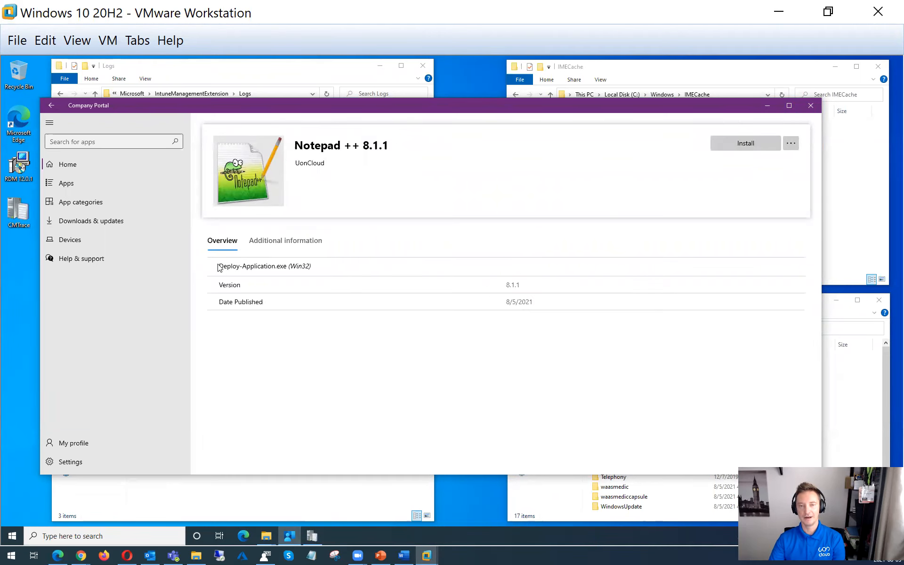
left_click_drag(316, 267, 216, 266)
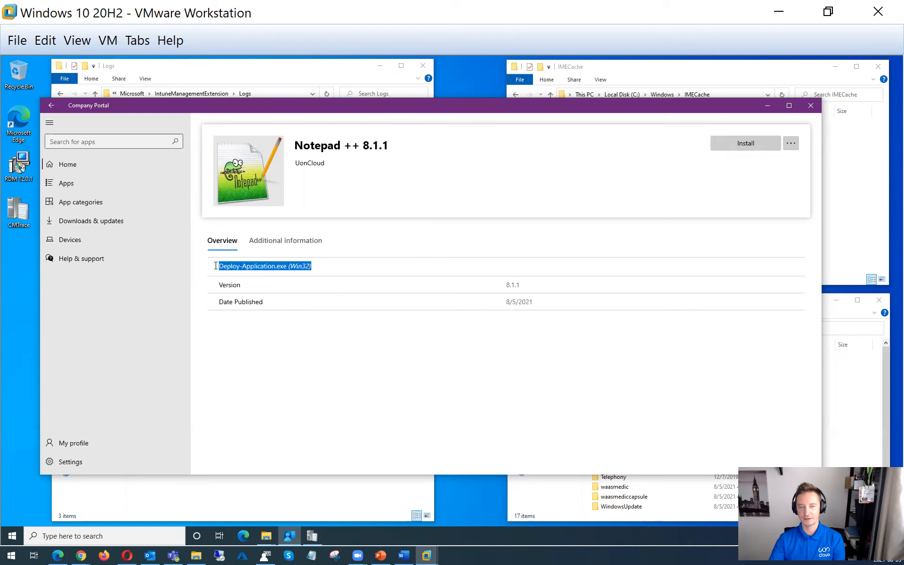
left_click(319, 266)
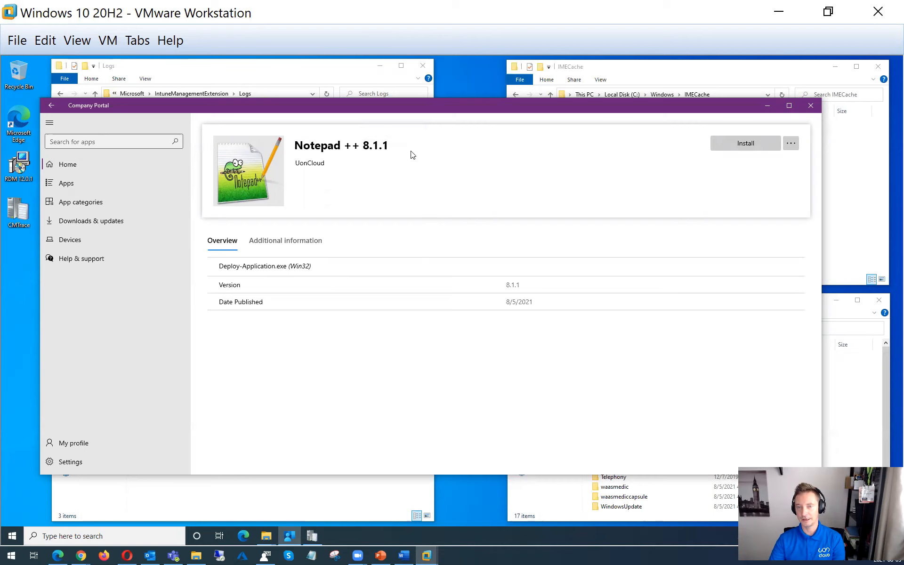
left_click(76, 165)
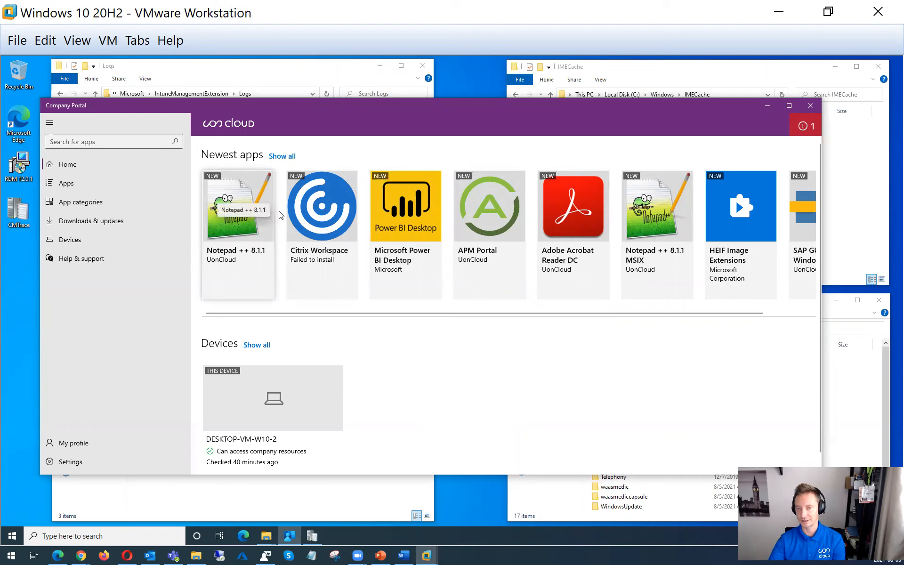
- Check the Company Portal alert notification and reopen the Notepad ++ 8.1.1 app page
left_click(808, 129)
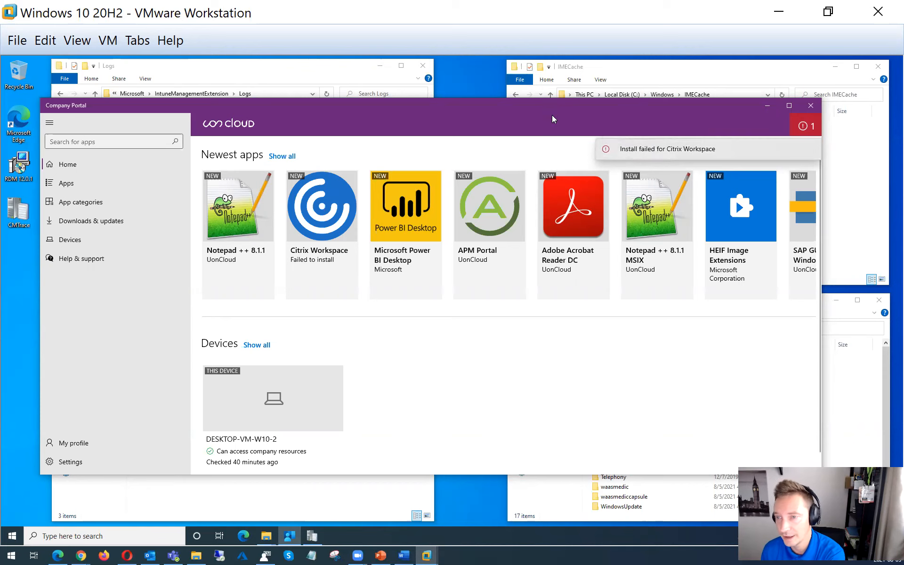
left_click(528, 113)
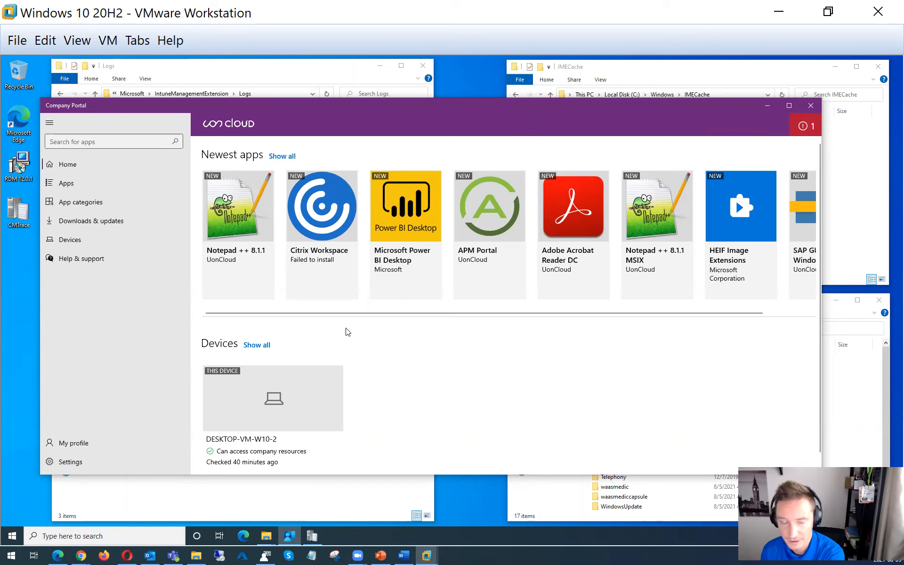
left_click(235, 211)
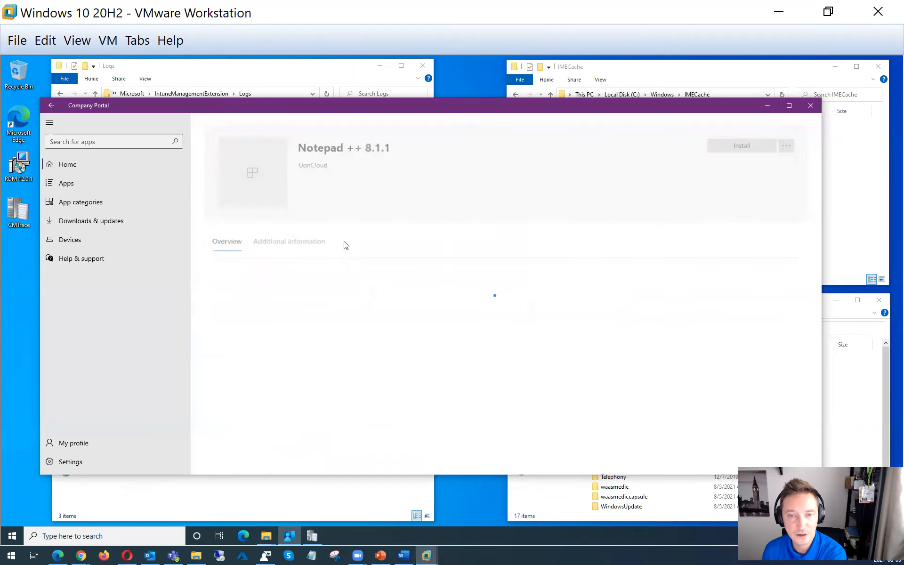
- Locate the IntuneManagementExtension log in C:\ProgramData\Microsoft\IntuneManagementExtension\Logs and examine its latest entries in the Configuration Manager Trace Log Tool
left_click(768, 106)
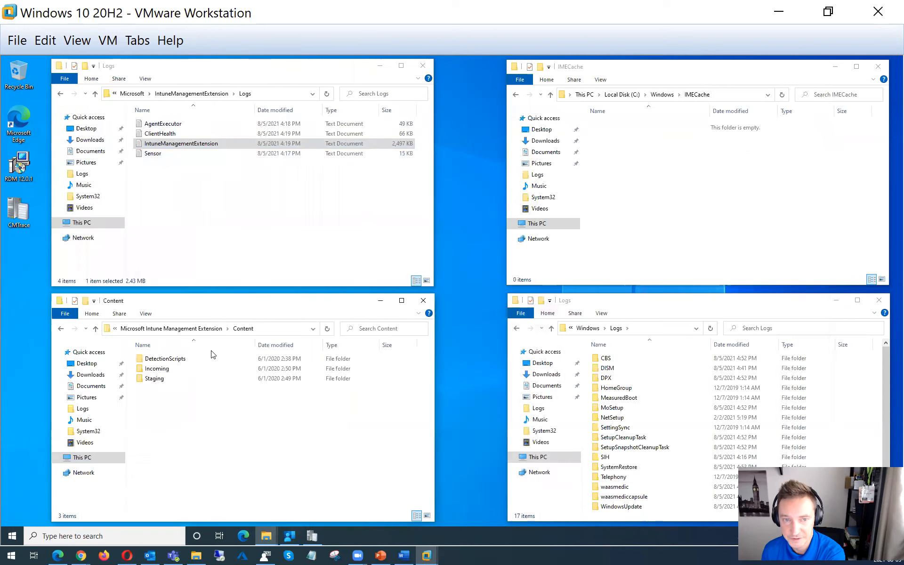
left_click(196, 208)
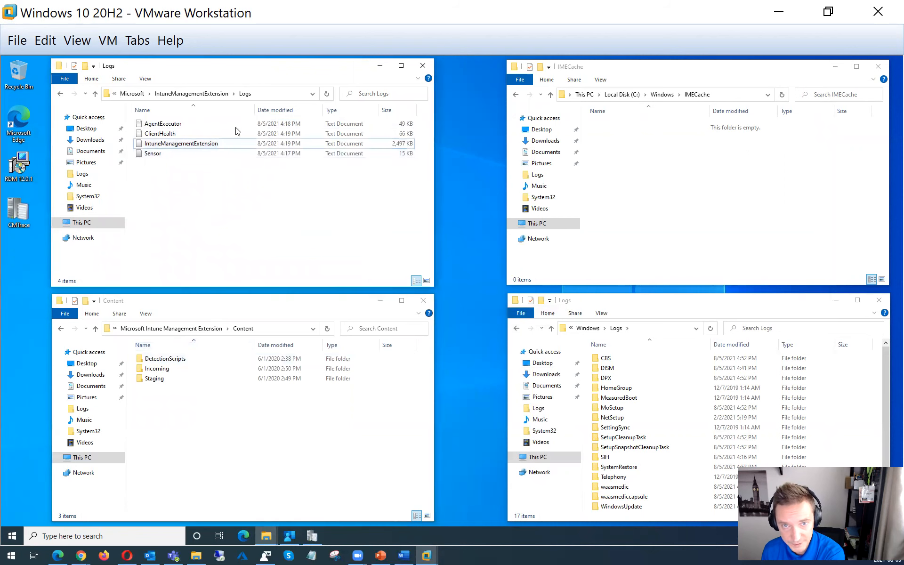
left_click(280, 94)
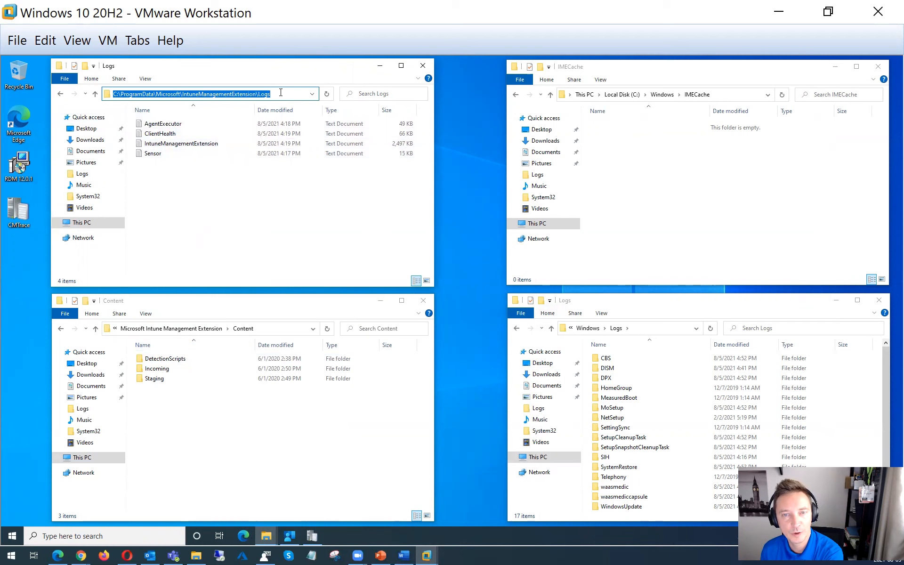
left_click(185, 145)
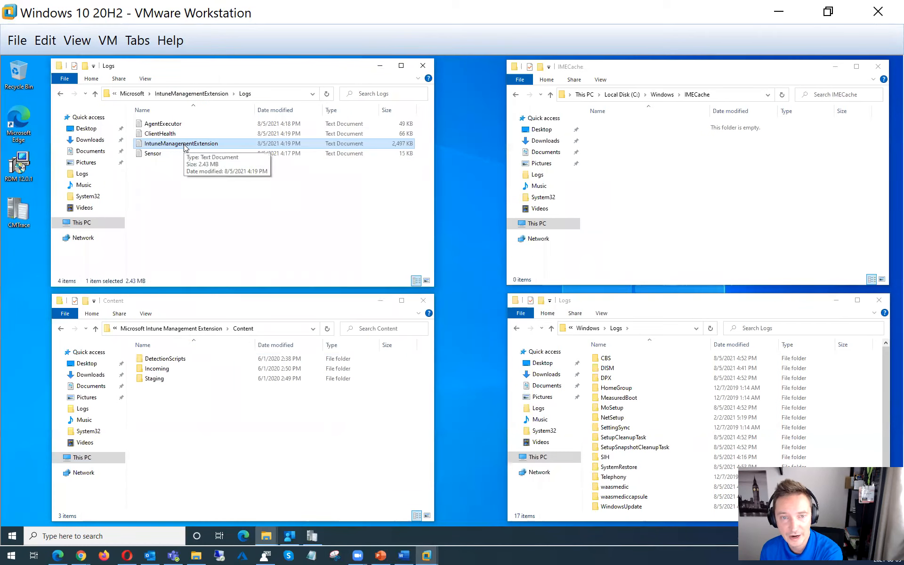
left_click(312, 536)
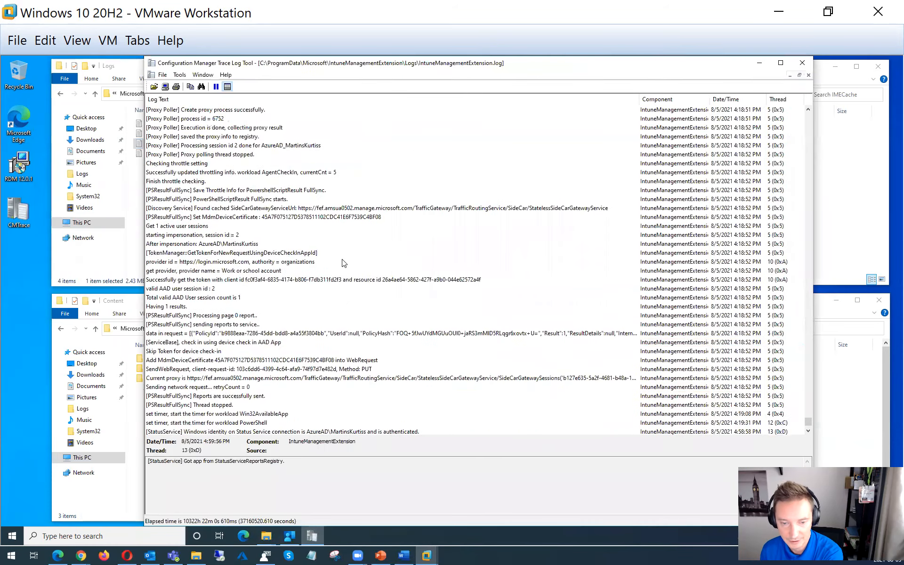
left_click(278, 333)
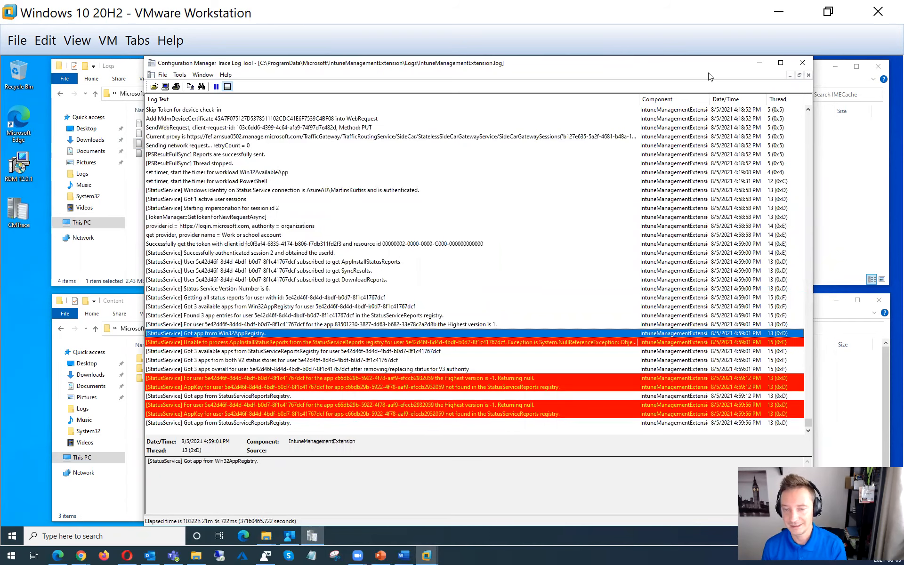
left_click(760, 64)
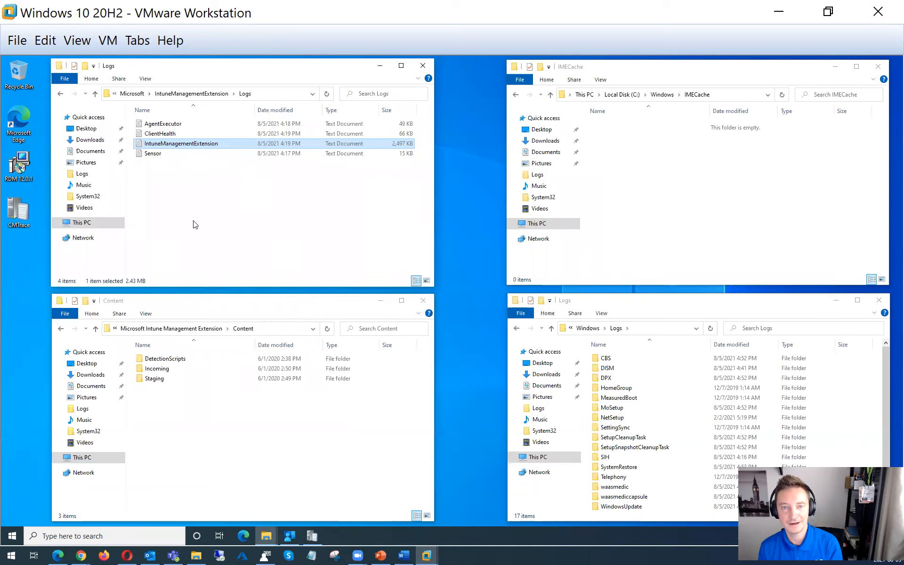
- Inspect the Incoming and Staging folders inside the Microsoft Intune Management Extension Content folder
left_click(190, 238)
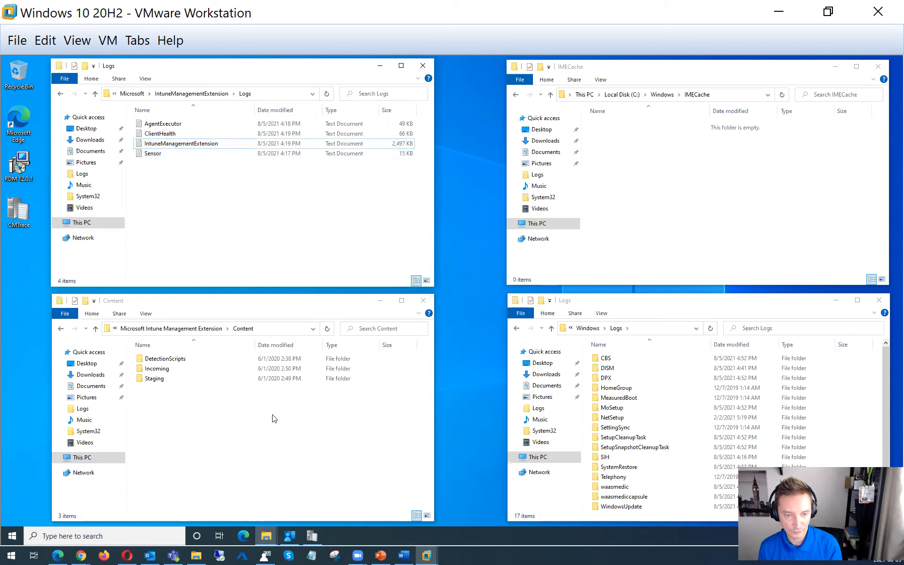
left_click(172, 460)
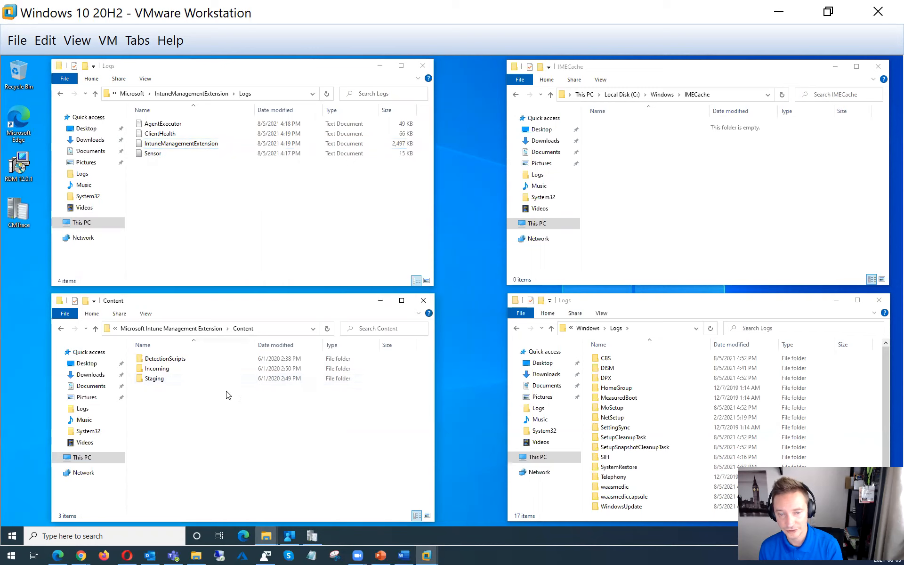
double_click(158, 369)
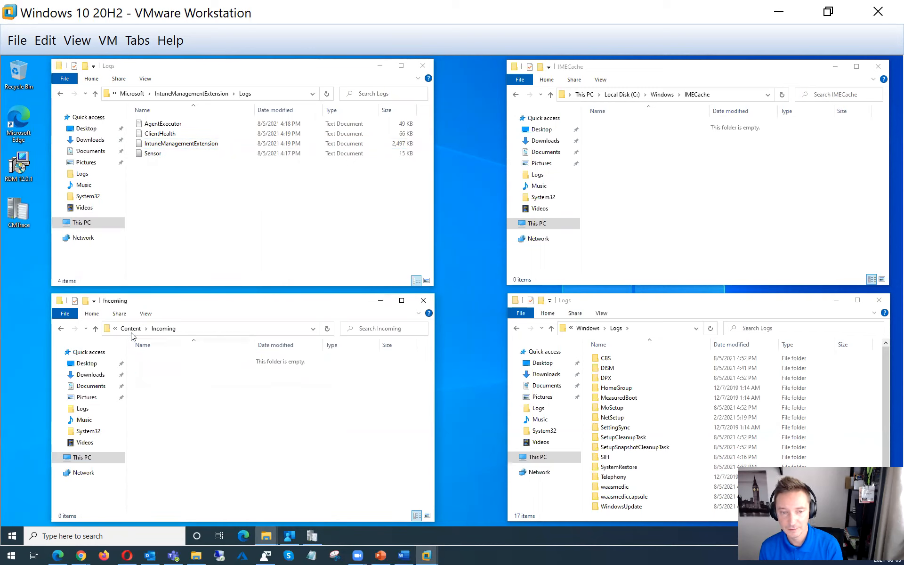
left_click(131, 332)
double_click(152, 380)
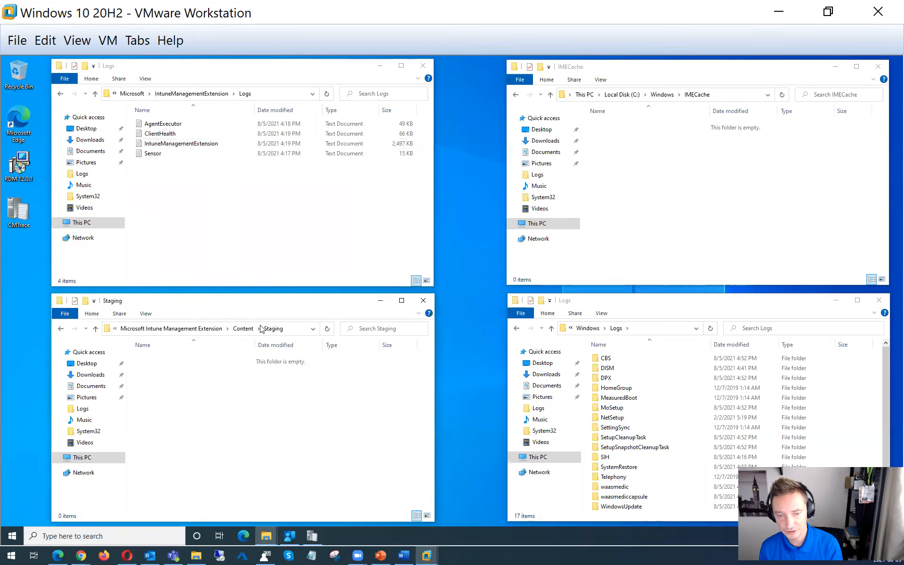
- Return to the Content folder, inspect the IMECache folder, and reveal the full path and contents of C:\Windows\Logs
left_click(243, 329)
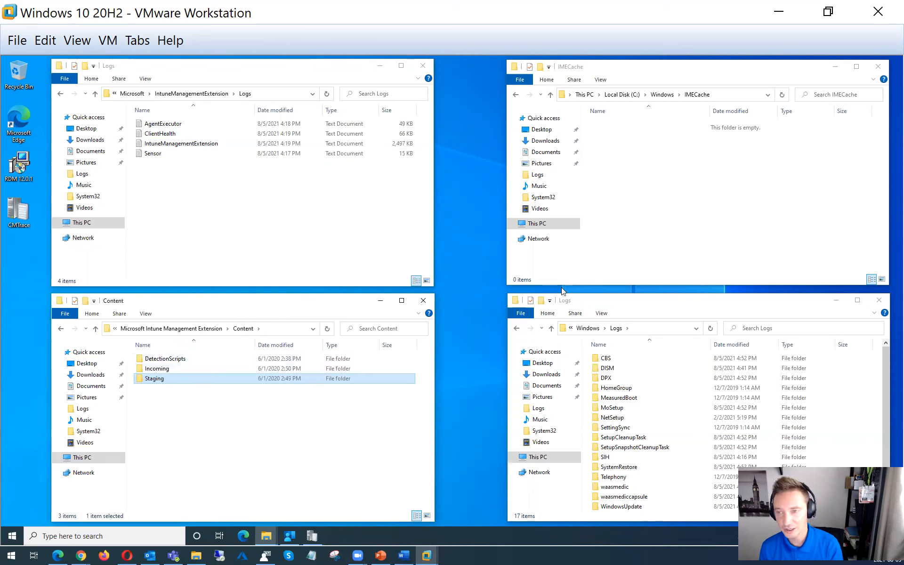
left_click(688, 208)
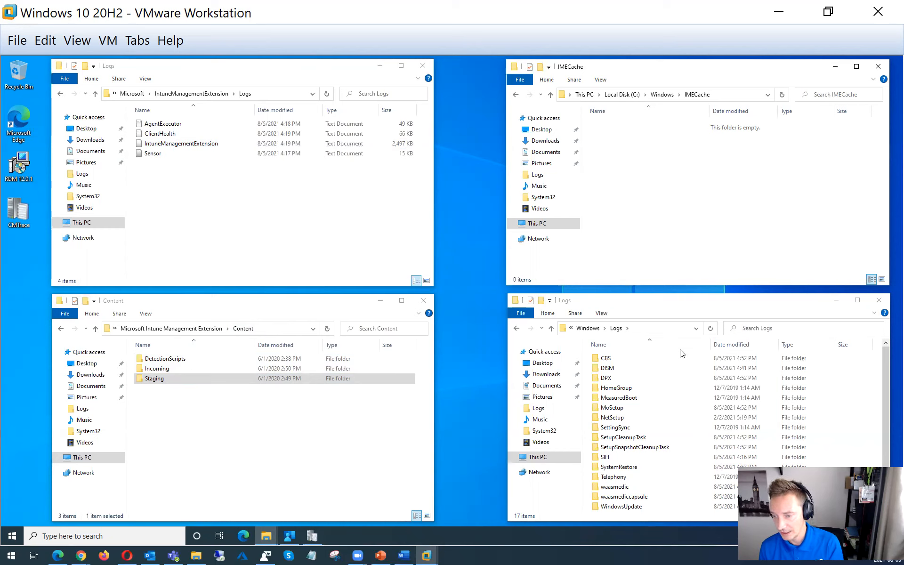
left_click(641, 422)
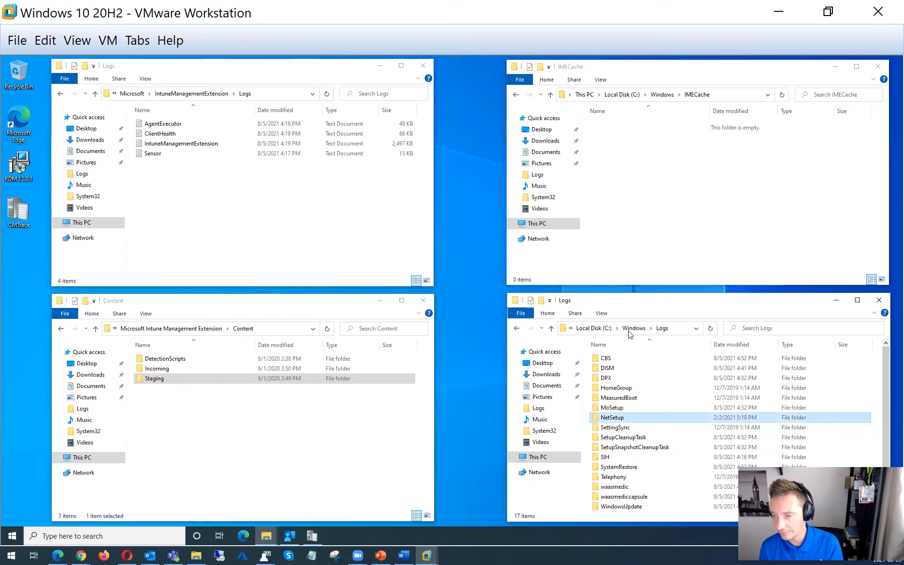
left_click_drag(722, 328, 767, 328)
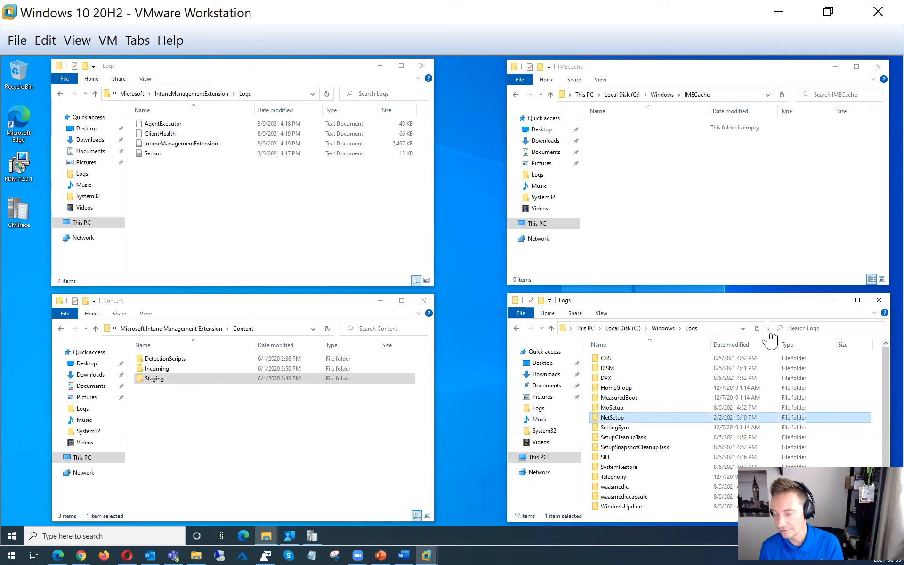
left_click(711, 329)
left_click_drag(645, 301, 593, 298)
left_click(624, 476)
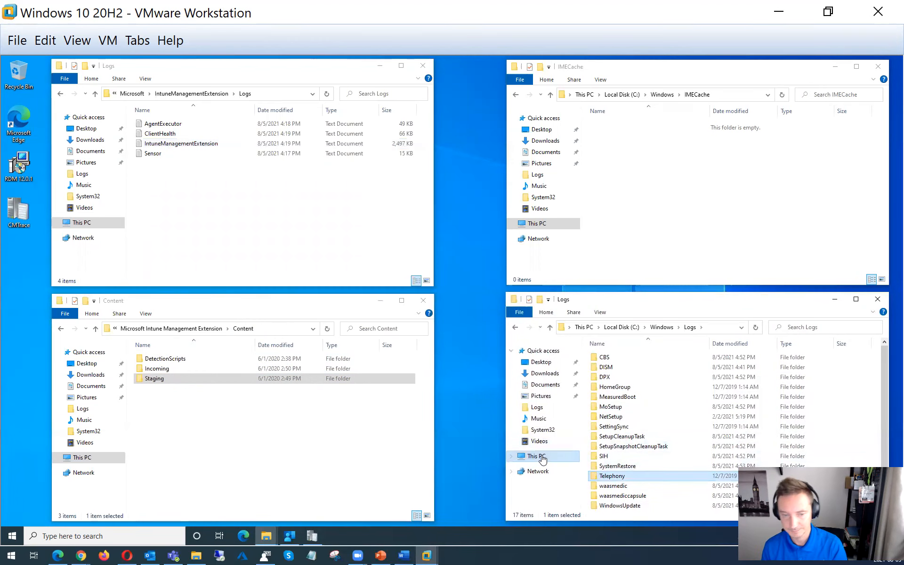
- Start installing Notepad ++ 8.1.1 from Company Portal and check the new IntuneManagementExtension log entries in the Configuration Manager Trace Log Tool
left_click(290, 536)
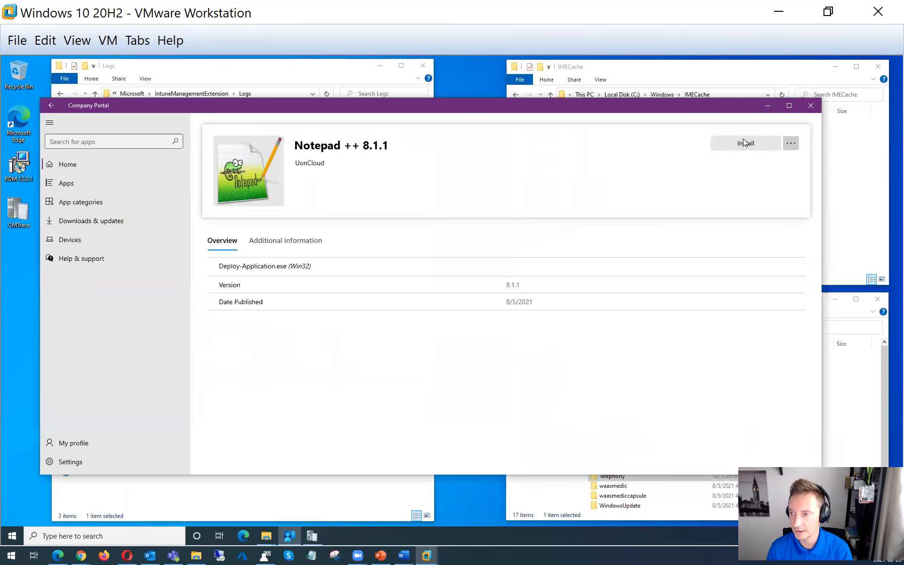
left_click(745, 143)
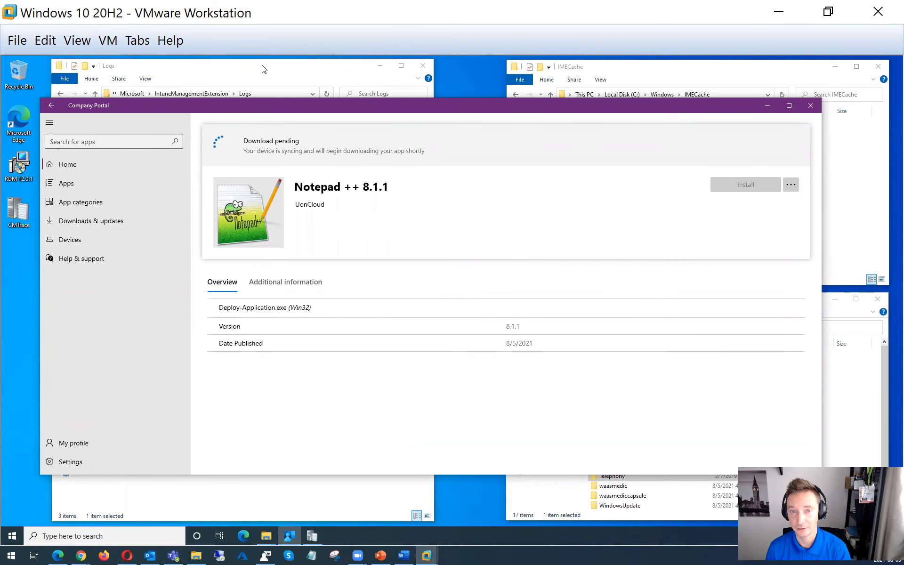
left_click(310, 537)
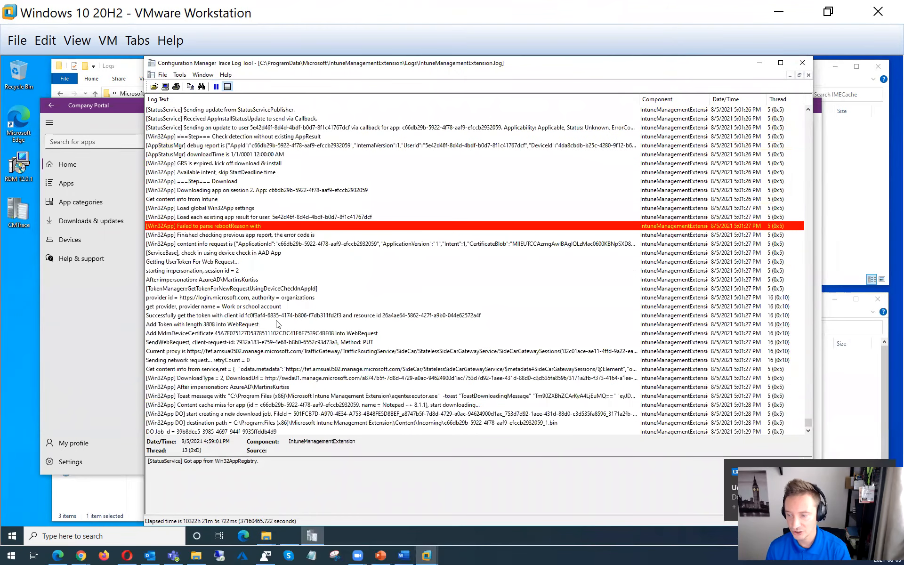
scroll(238, 283, "up", 1)
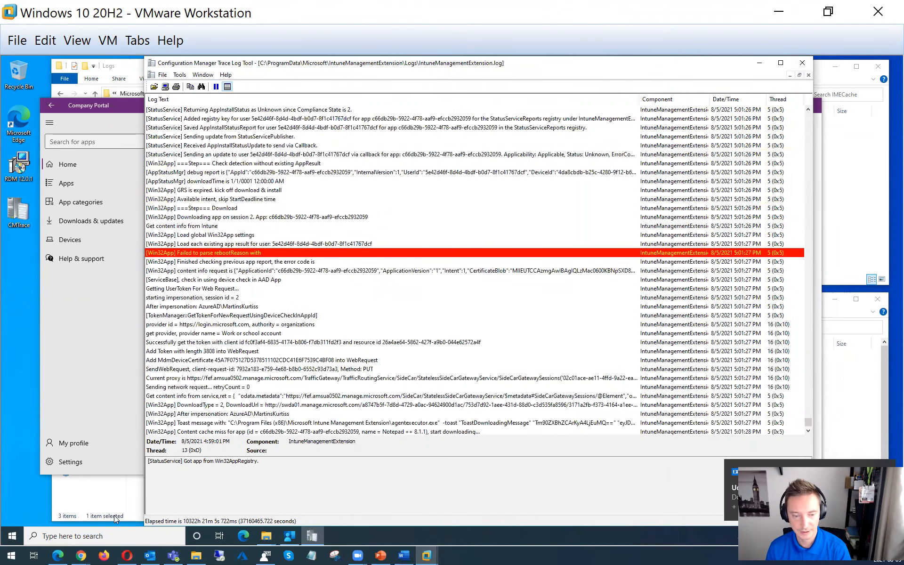
- Minimise the log viewer and Company Portal, and inspect the Incoming and Staging folders inside Content during the download
left_click(759, 62)
left_click(768, 105)
double_click(159, 369)
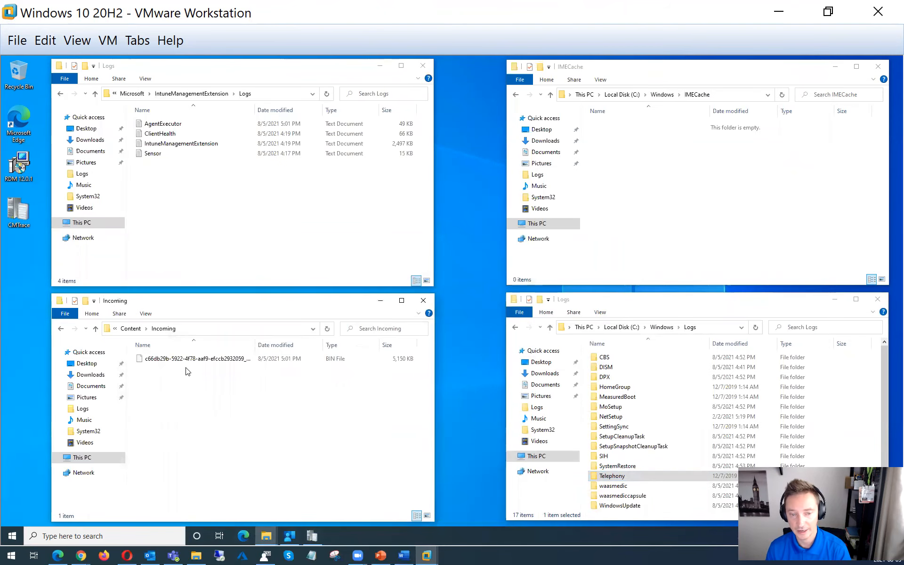
left_click(131, 329)
double_click(164, 377)
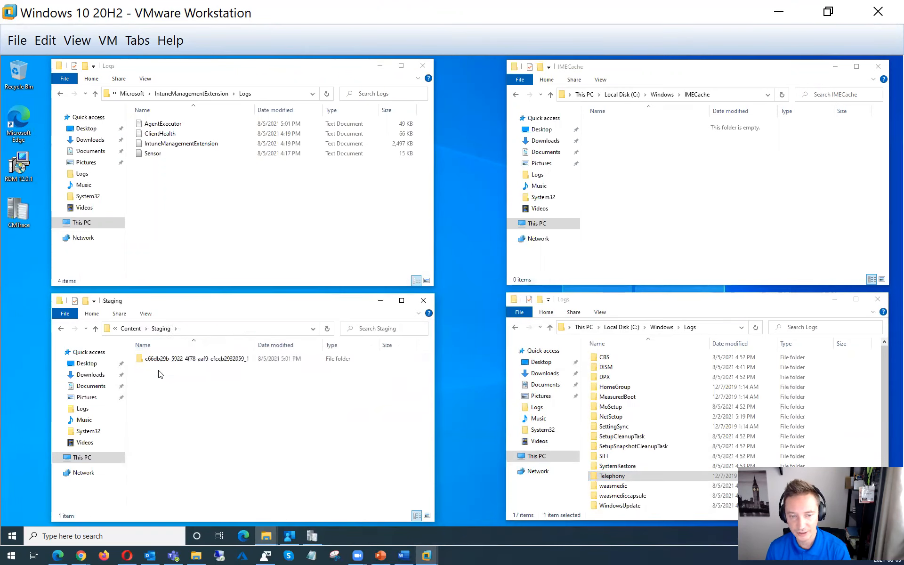
left_click_drag(265, 346, 287, 345)
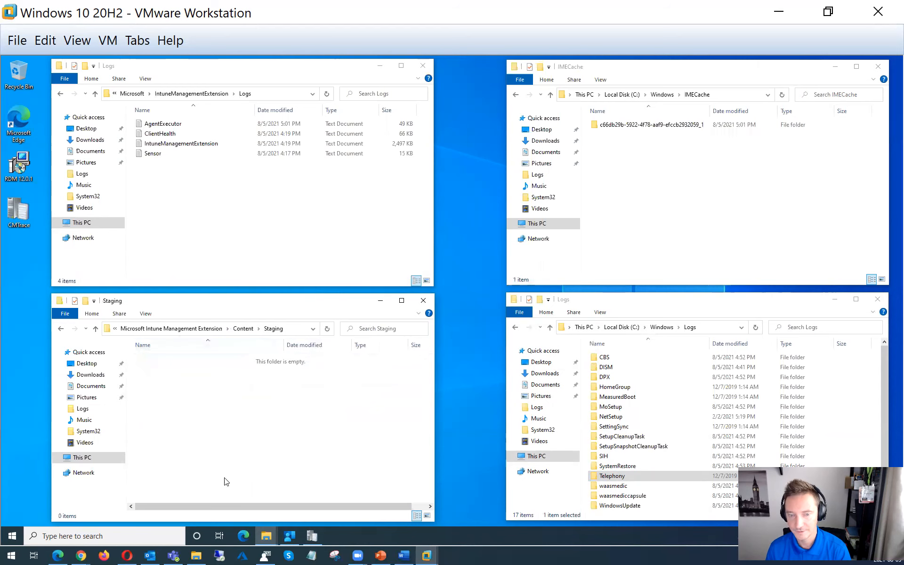
- Open the new app package folder in IMECache, granting permanent access to it, inspect its files, and return to IMECache
left_click_drag(710, 111, 769, 110)
double_click(658, 125)
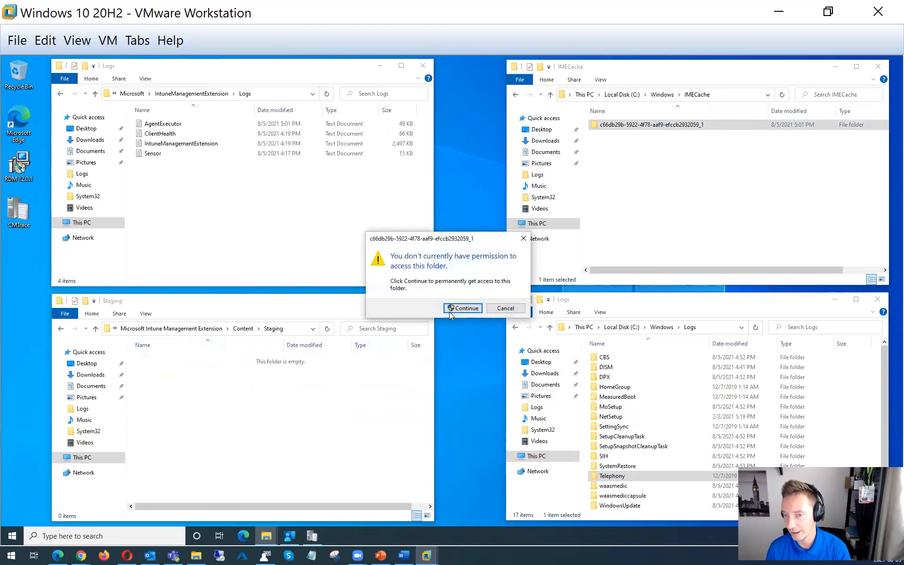
left_click(464, 308)
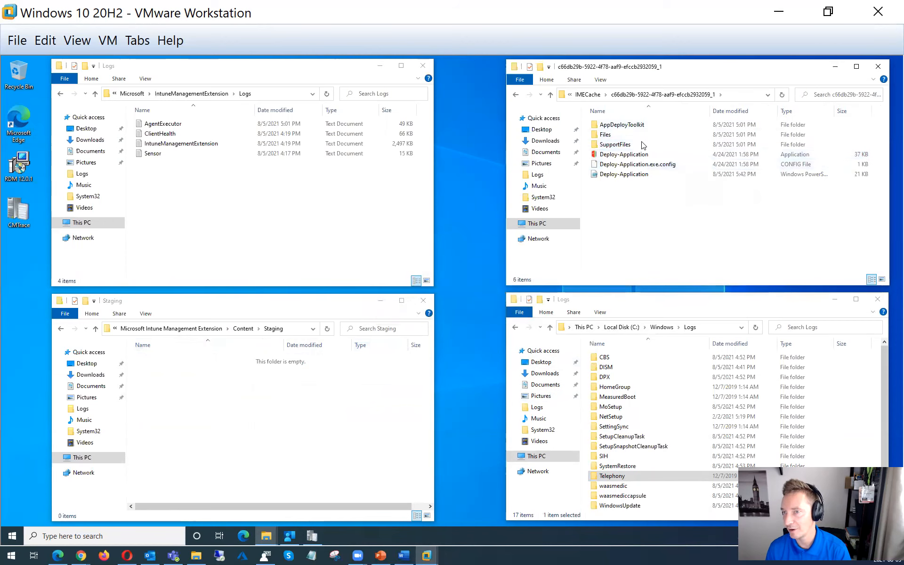
left_click(588, 95)
left_click(653, 198)
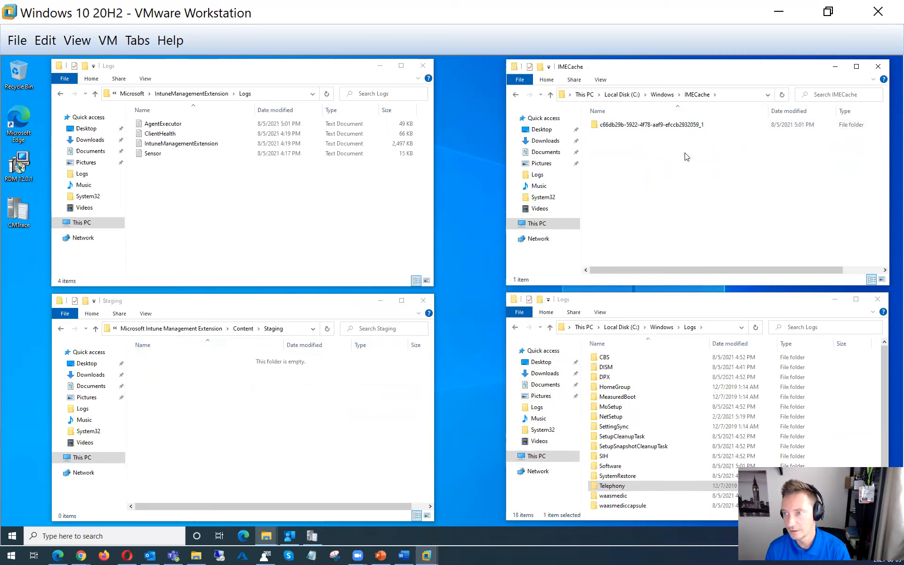
- Copy the app package folder from IMECache to the desktop and place it between the Explorer windows
right_click(645, 126)
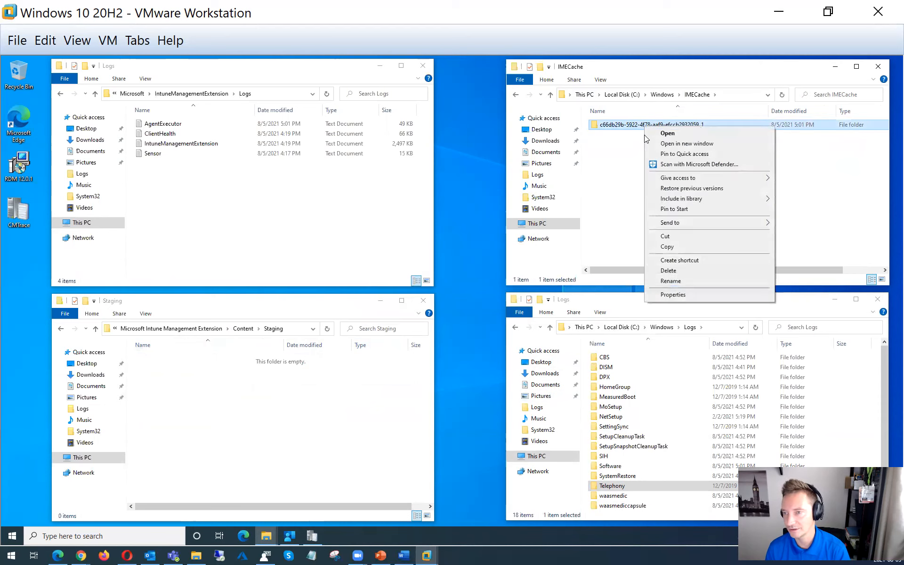
left_click(675, 251)
right_click(471, 157)
left_click(518, 198)
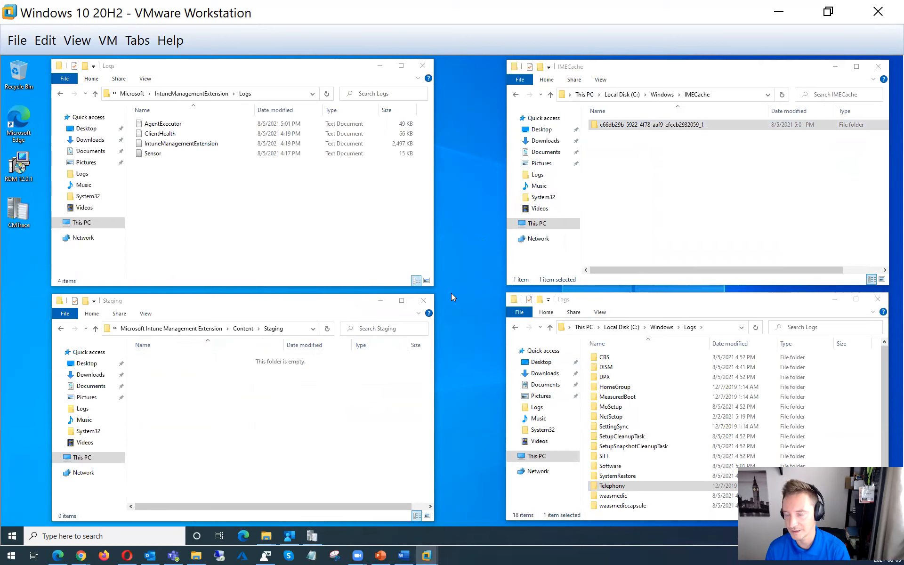
left_click(486, 296)
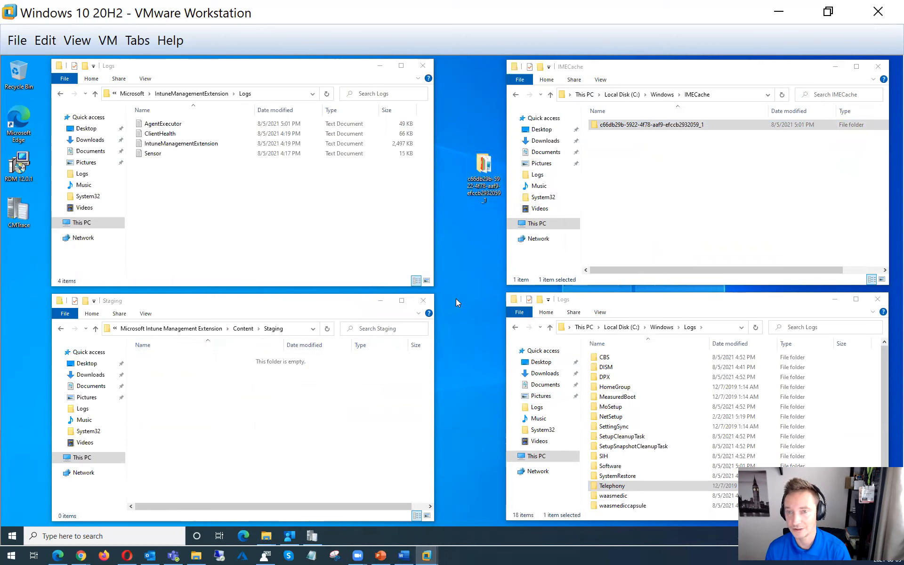
left_click_drag(474, 187, 474, 141)
left_click(460, 270)
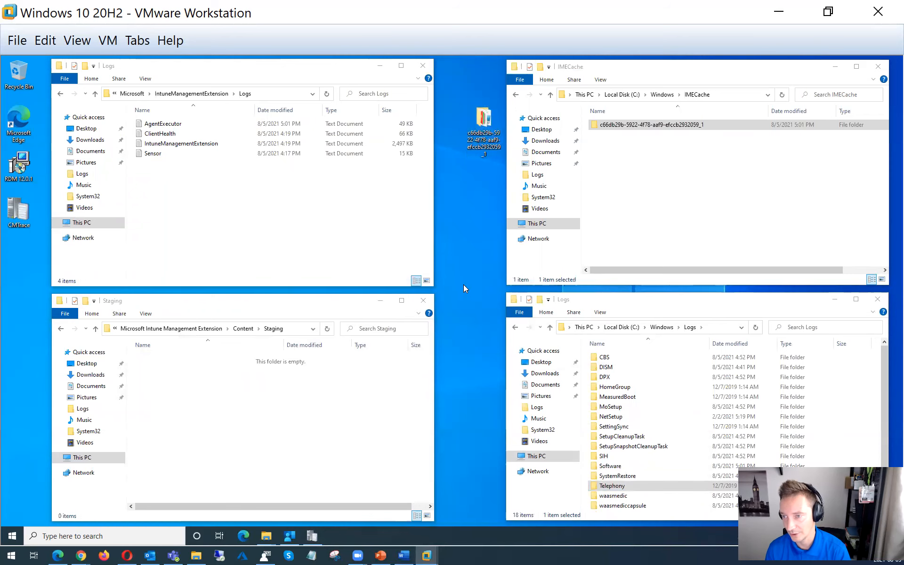
left_click(643, 220)
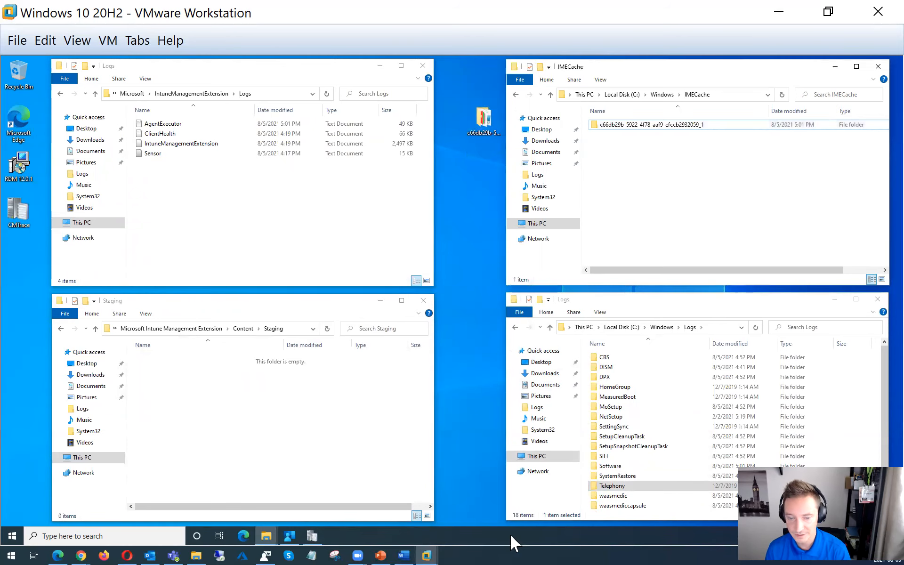
- Examine the IntuneManagementExtension log from the Win32App Download step through the decryption, unzipping and staging clean-up entries
left_click(312, 536)
scroll(364, 375, "down", 3)
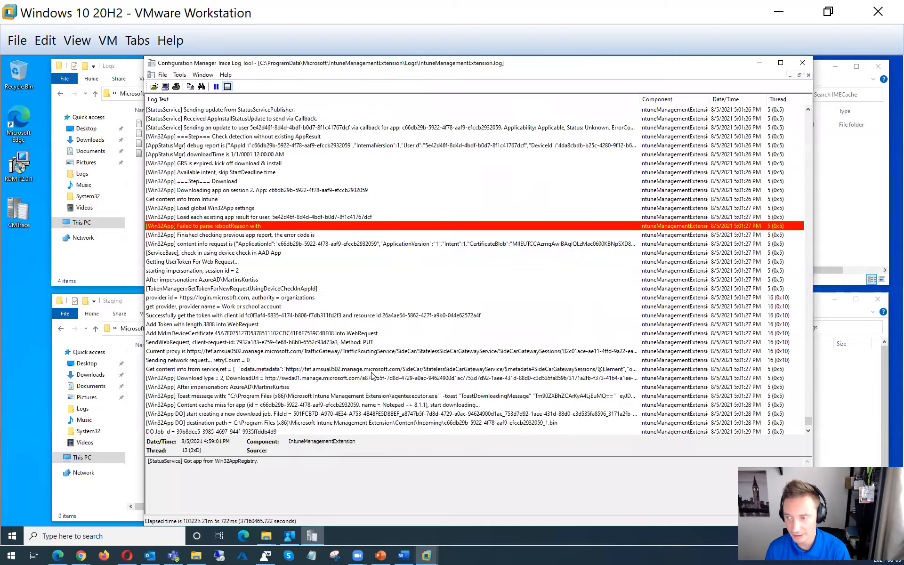
scroll(364, 375, "down", 1)
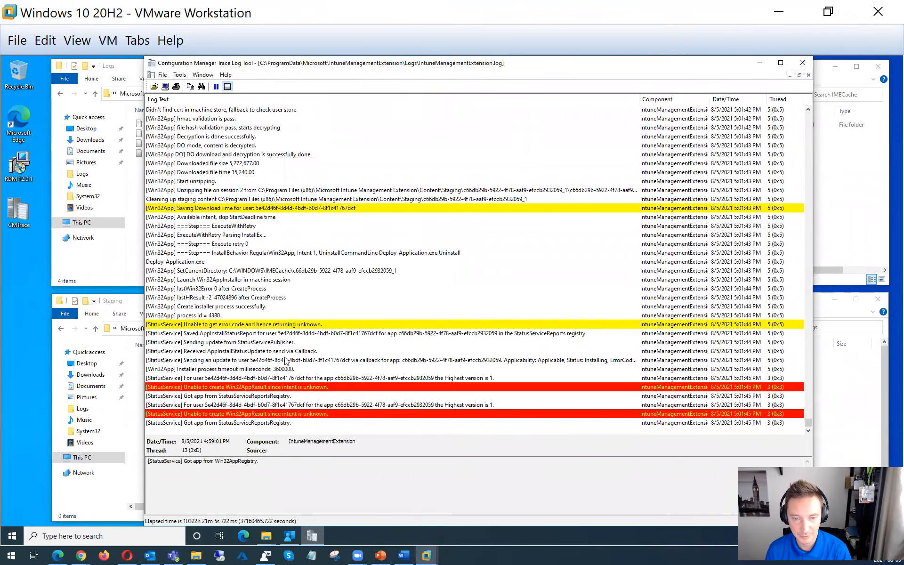
scroll(285, 361, "up", 3)
scroll(285, 361, "up", 15)
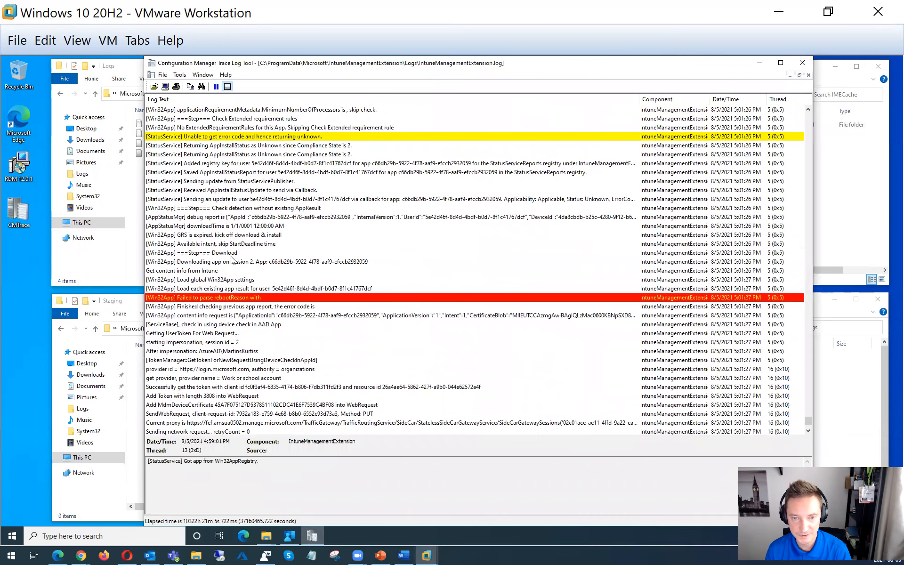
left_click(258, 253)
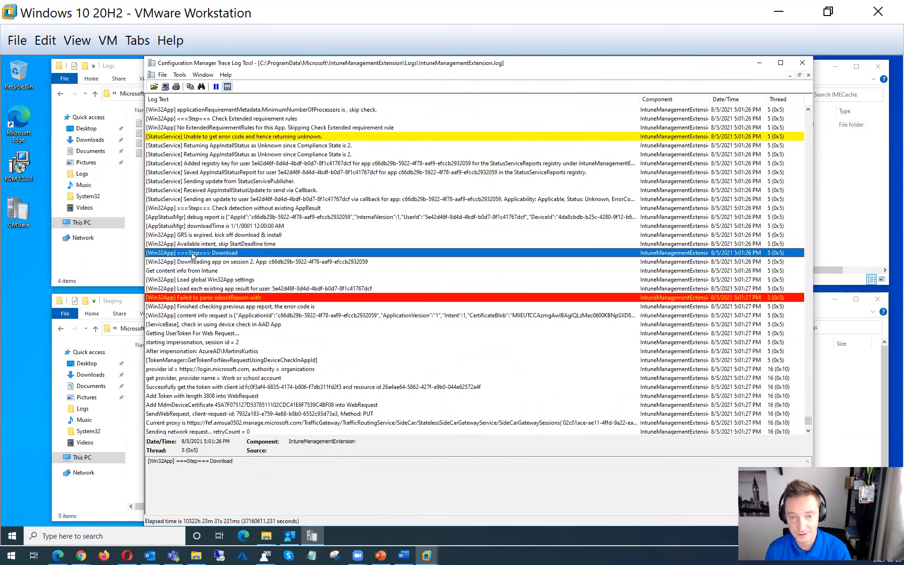
scroll(314, 256, "down", 2)
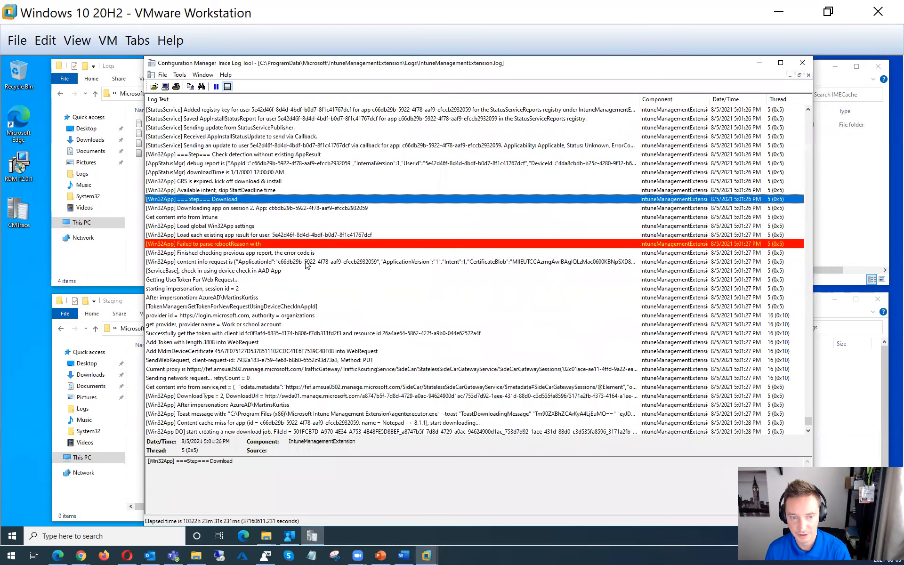
scroll(315, 274, "down", 7)
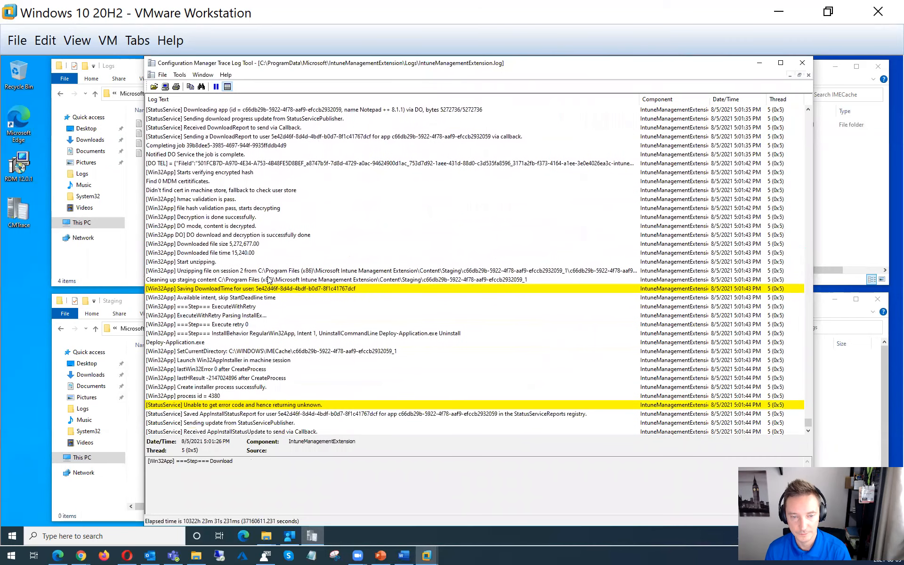
- Examine the log's ExecuteWithRetry, InstallBehavior and SetCurrentDirectory entries, and review the surrounding download and installation result lines
left_click(225, 307)
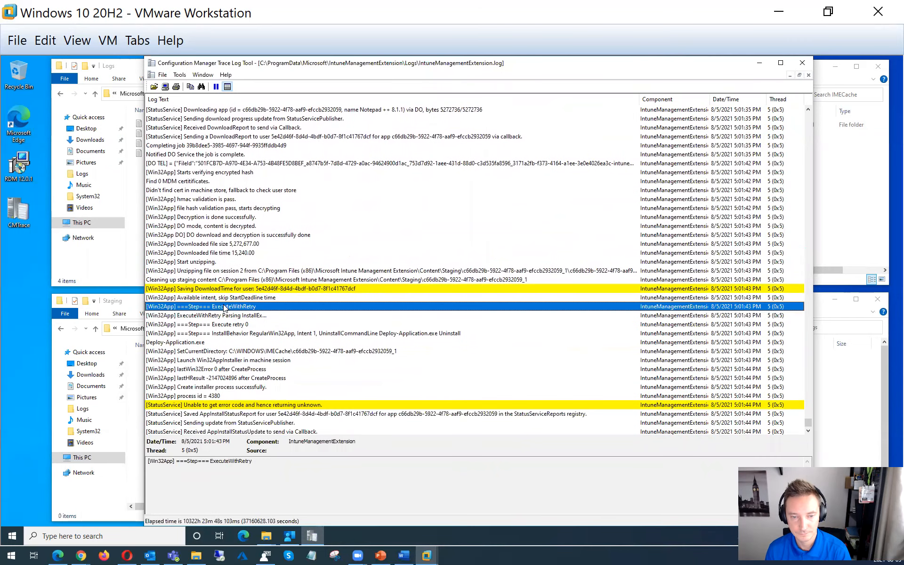
left_click(229, 334)
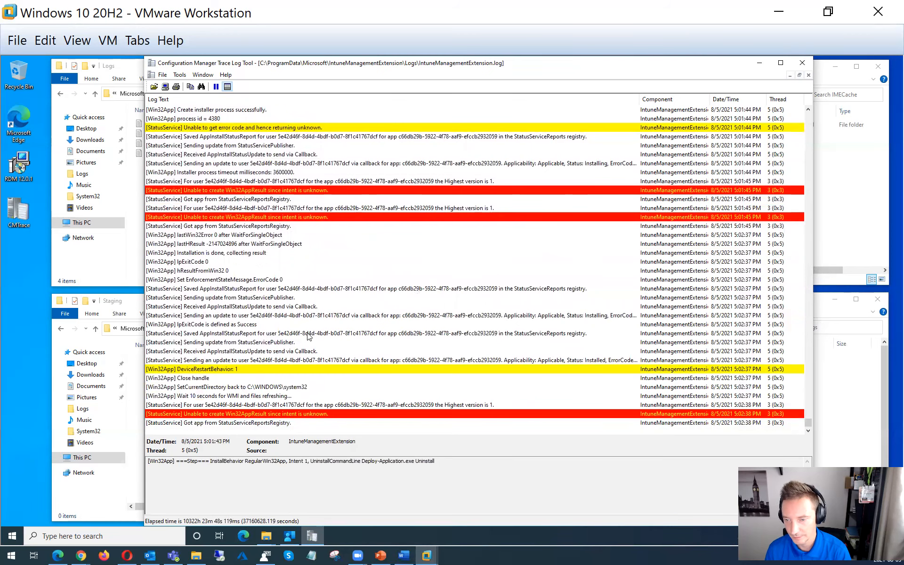
scroll(281, 341, "up", 3)
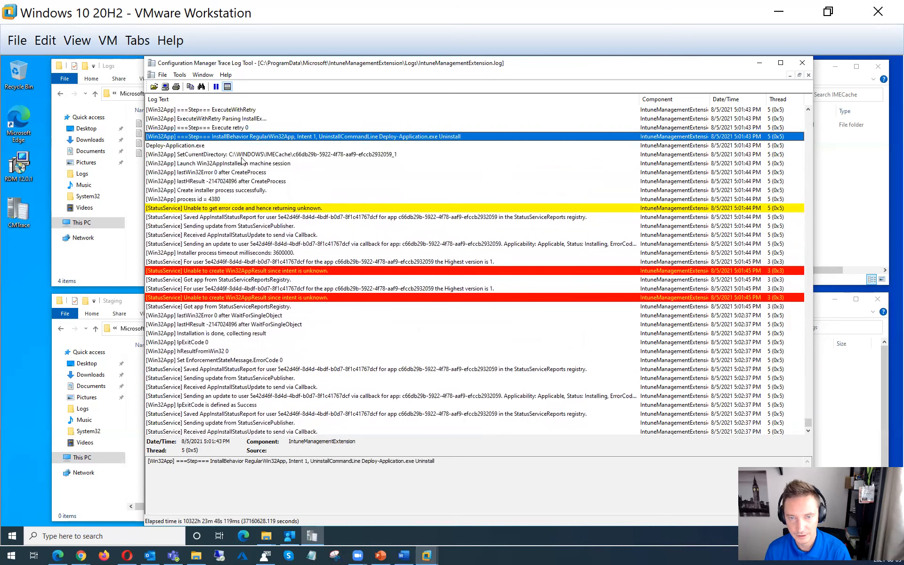
left_click(354, 154)
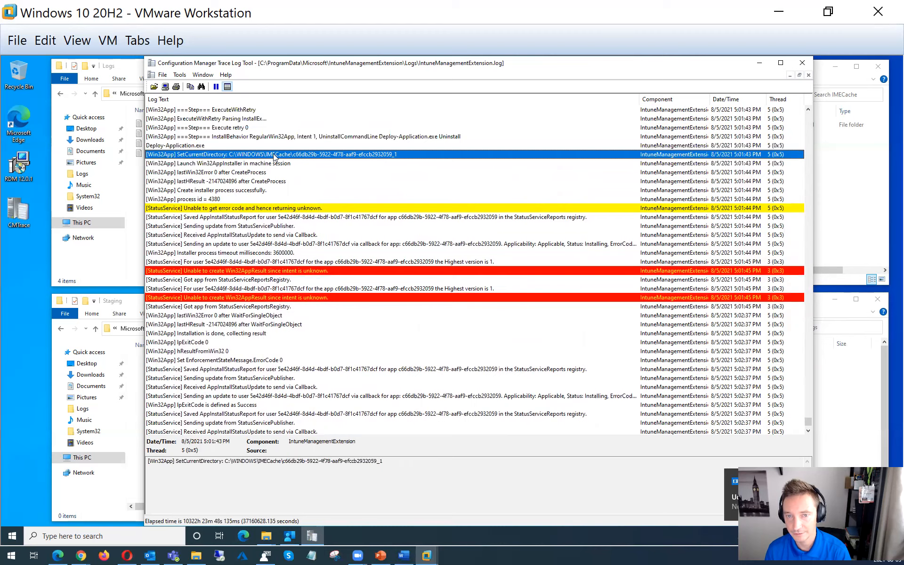
scroll(326, 230, "up", 11)
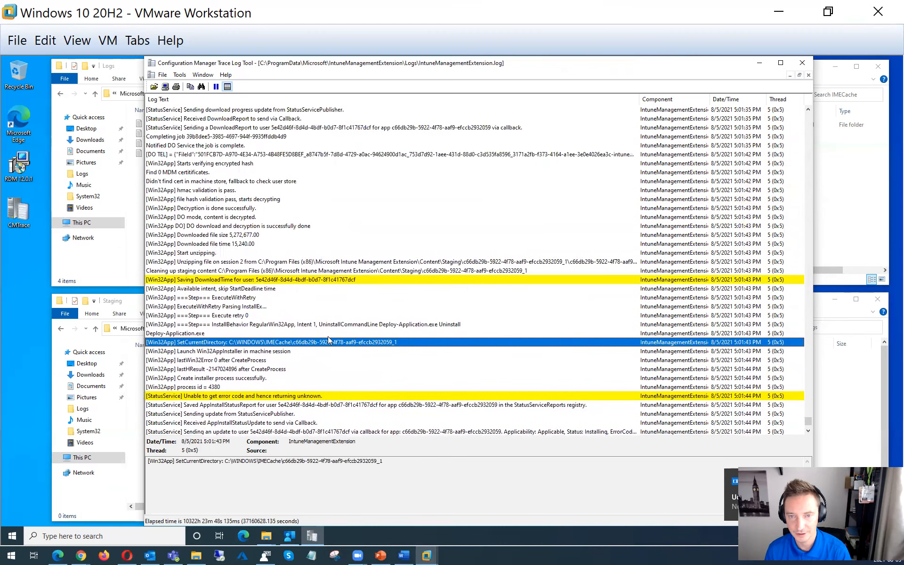
scroll(319, 392, "up", 1)
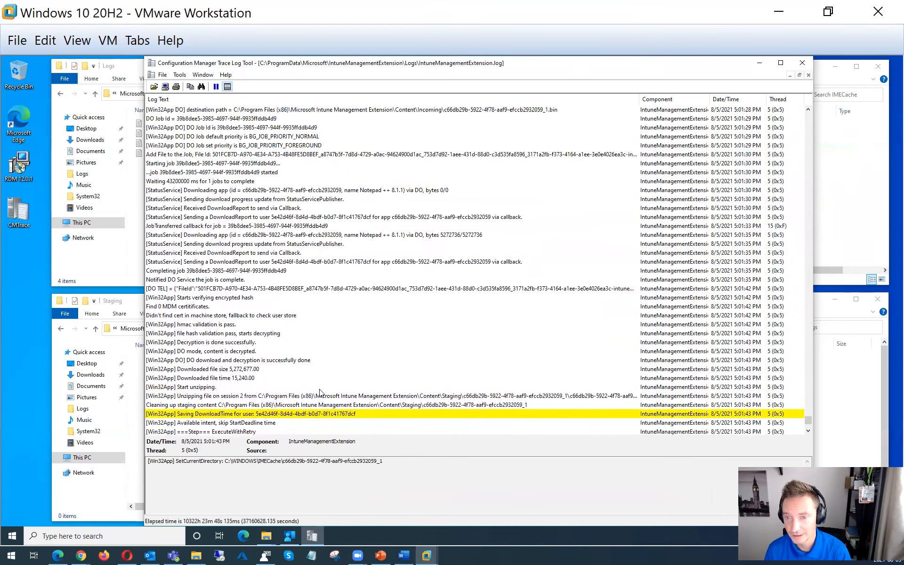
scroll(328, 378, "down", 15)
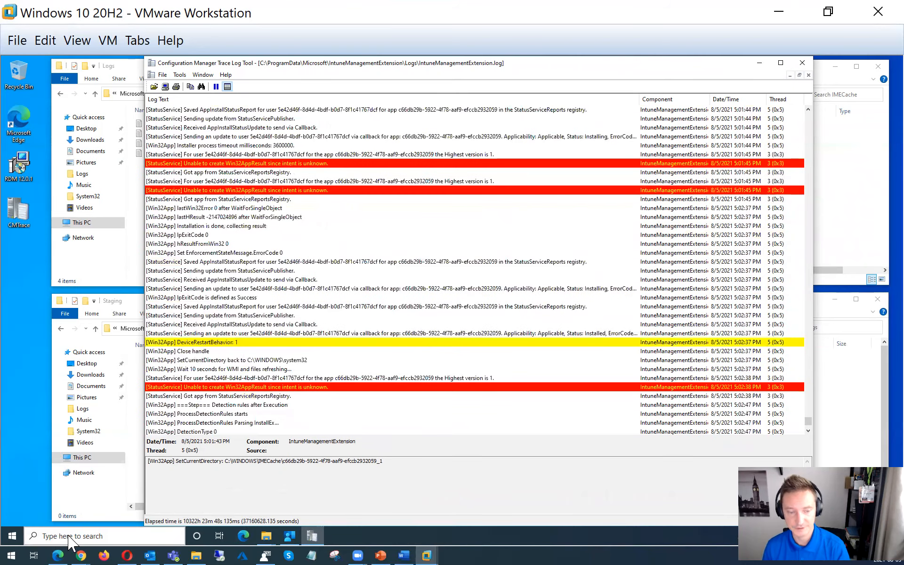
- Switch to Edge, open uoncloud.com in a new tab, and open the "How to troubleshoot Win32 app on device?" blog article
left_click(58, 556)
left_click(481, 7)
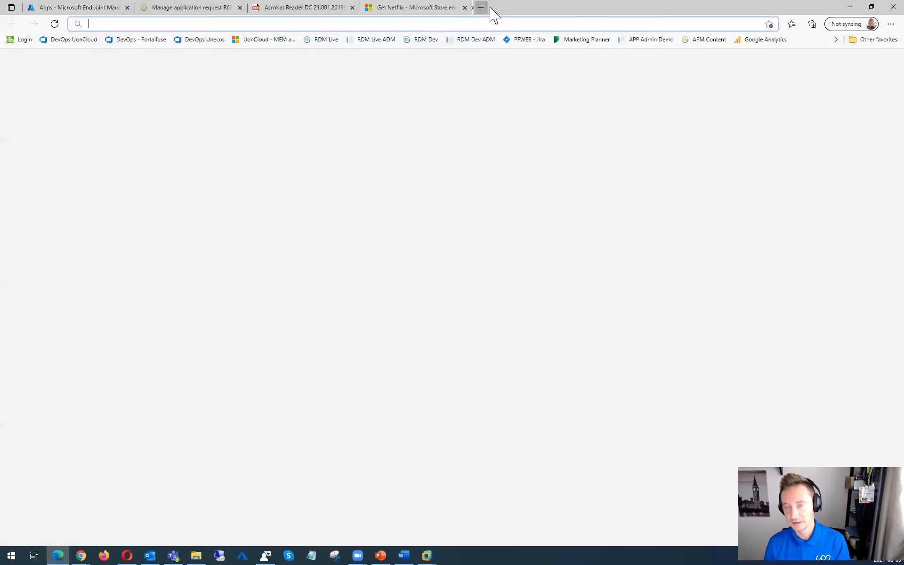
type("uoncloud.com")
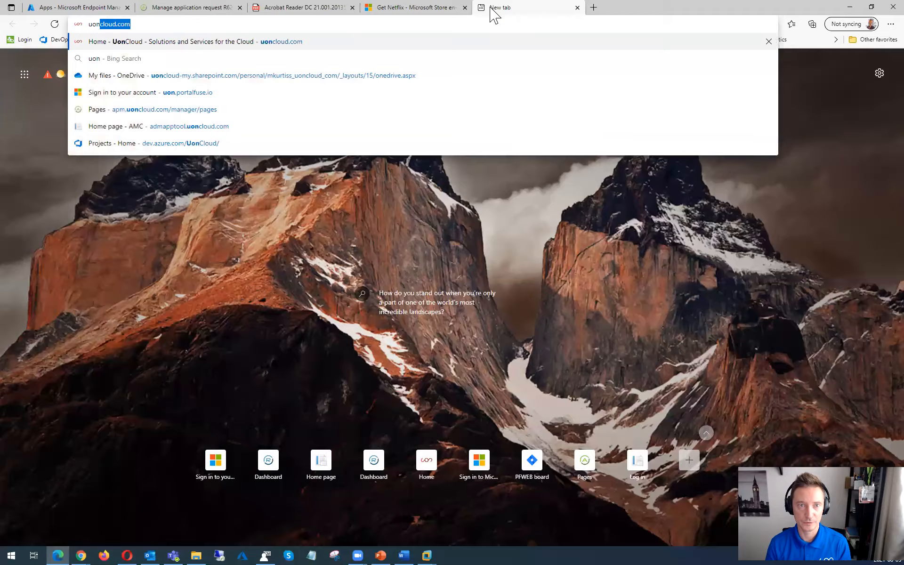
key("Return")
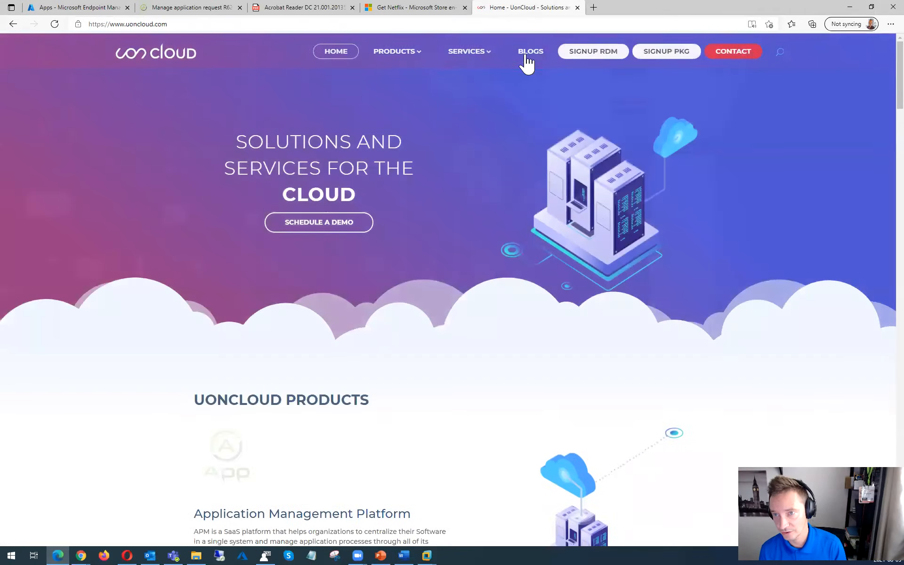
left_click(530, 53)
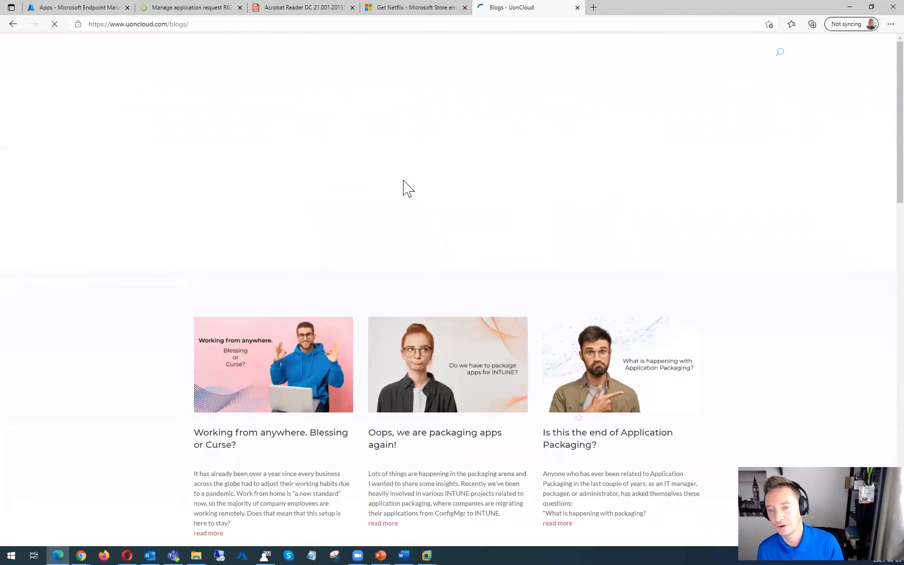
scroll(546, 231, "down", 10)
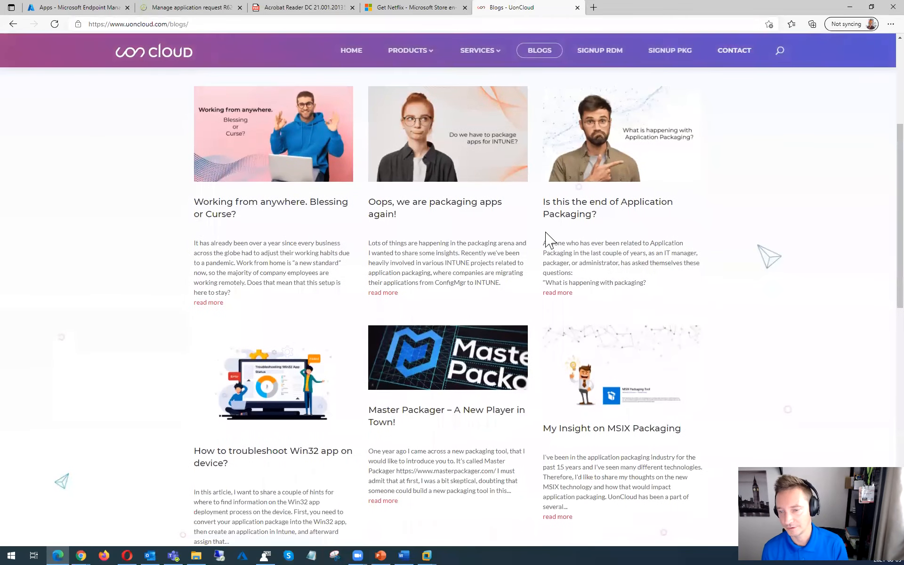
left_click(251, 187)
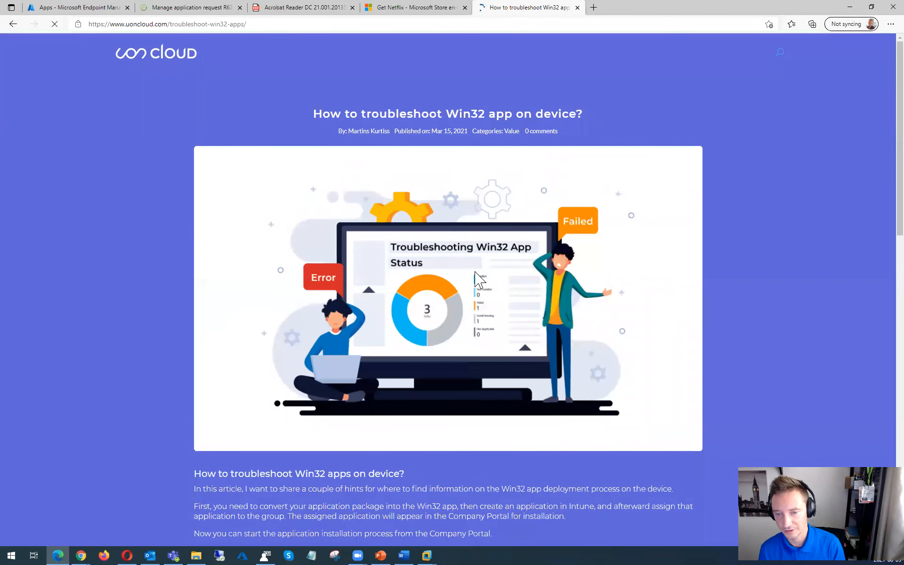
- Review the article's backend deployment steps and highlight the "[Win32App] ===Step=== InstallBehavior" text under Command line
scroll(473, 276, "down", 3)
scroll(475, 278, "down", 3)
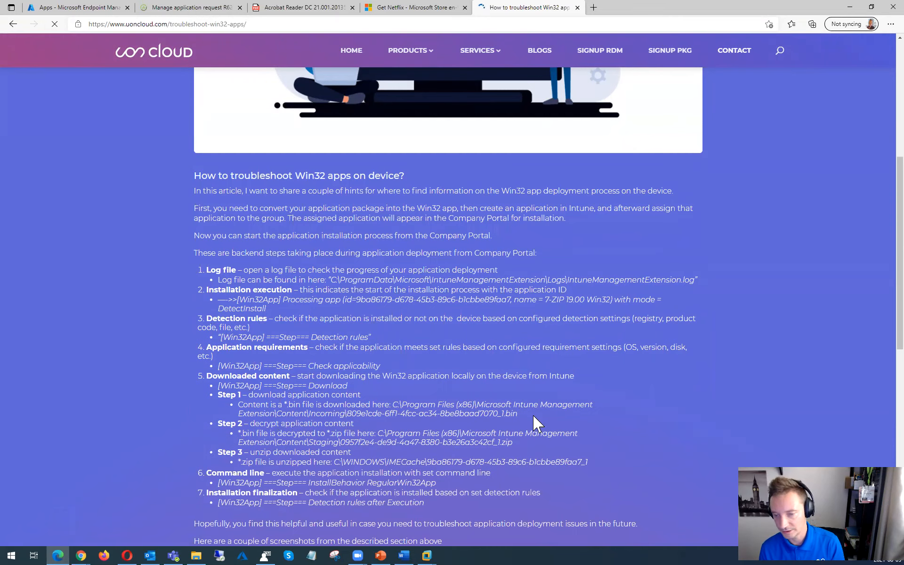
scroll(531, 413, "down", 2)
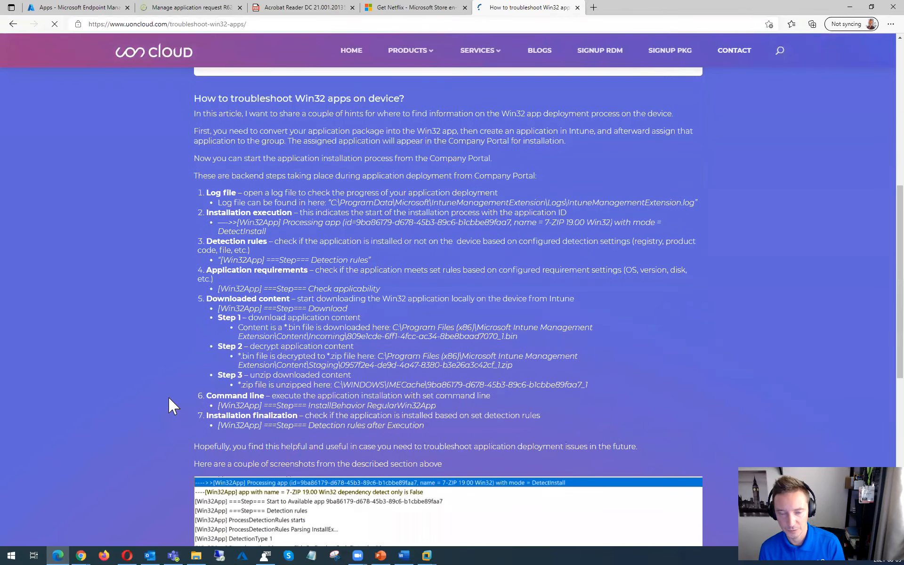
left_click_drag(217, 405, 307, 410)
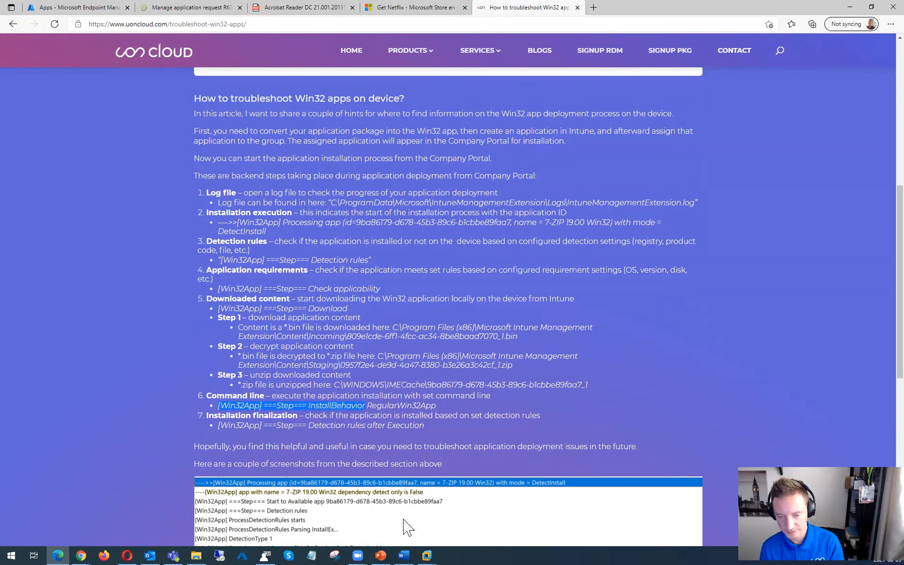
- Switch back to the VMware virtual machine and locate the InstallBehavior RegularWin32App entry in the IntuneManagementExtension log
left_click(427, 555)
left_click(520, 513)
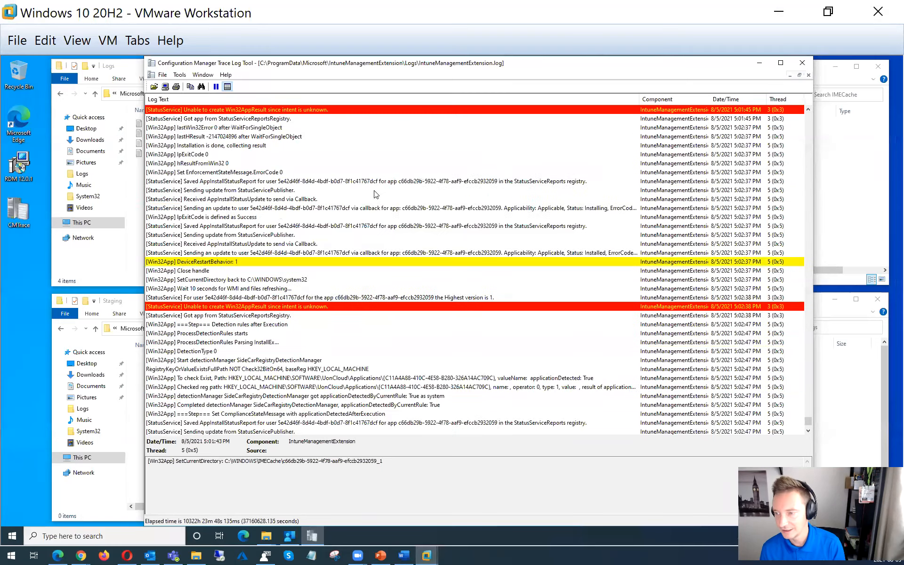
scroll(385, 241, "up", 15)
left_click(275, 155)
key("ctrl+f")
left_click(546, 285)
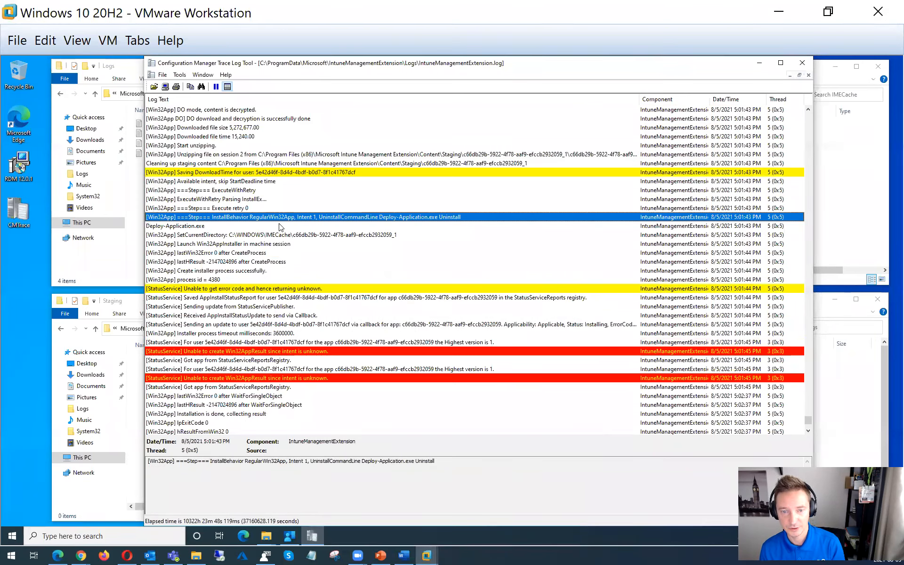
- Examine the log entries after InstallBehavior, including the status updates, exit code, DeviceRestartBehavior and detection rules after execution
scroll(232, 270, "down", 4)
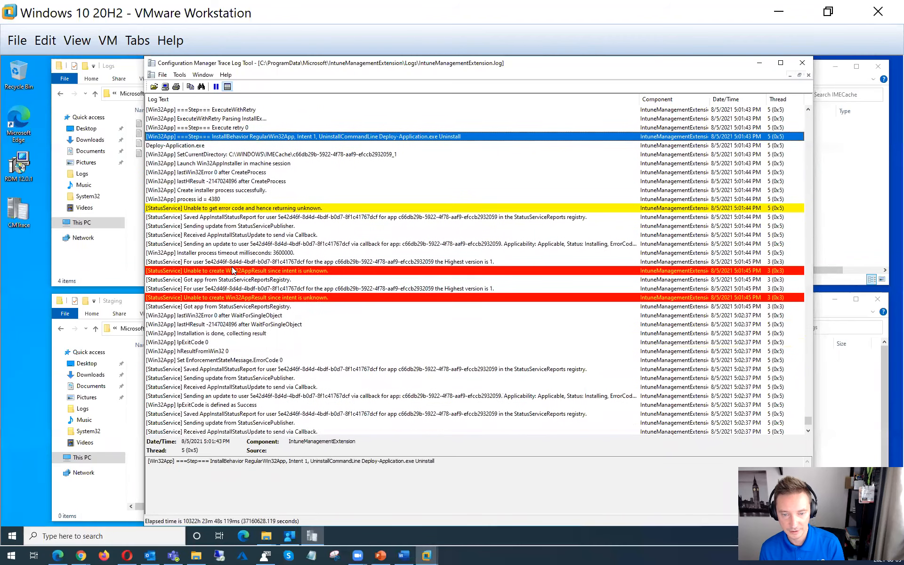
scroll(242, 299, "down", 5)
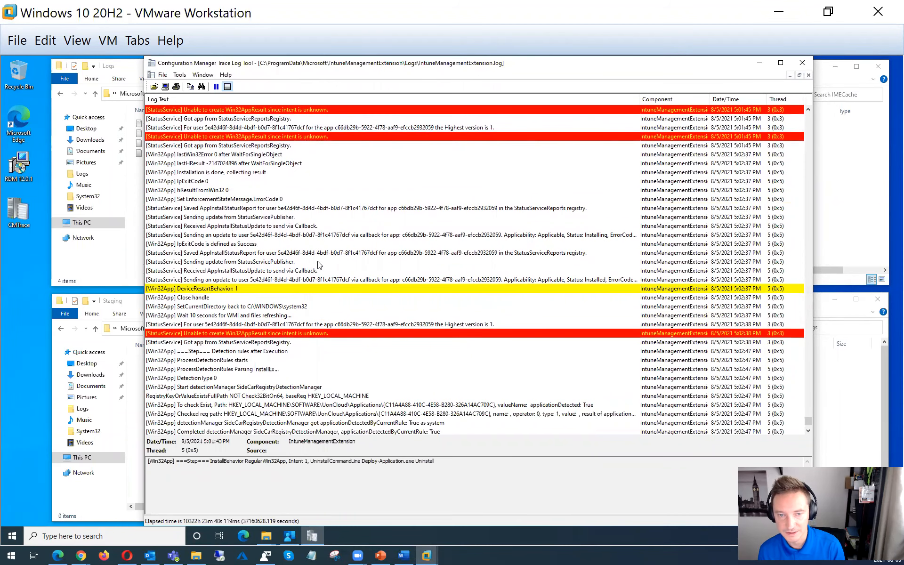
scroll(317, 265, "up", 2)
scroll(316, 267, "up", 3)
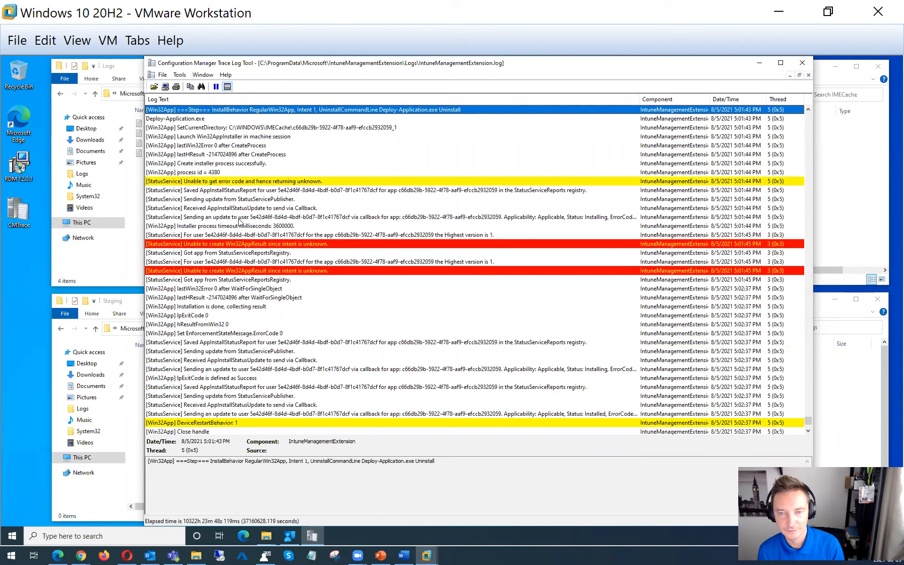
left_click(257, 218)
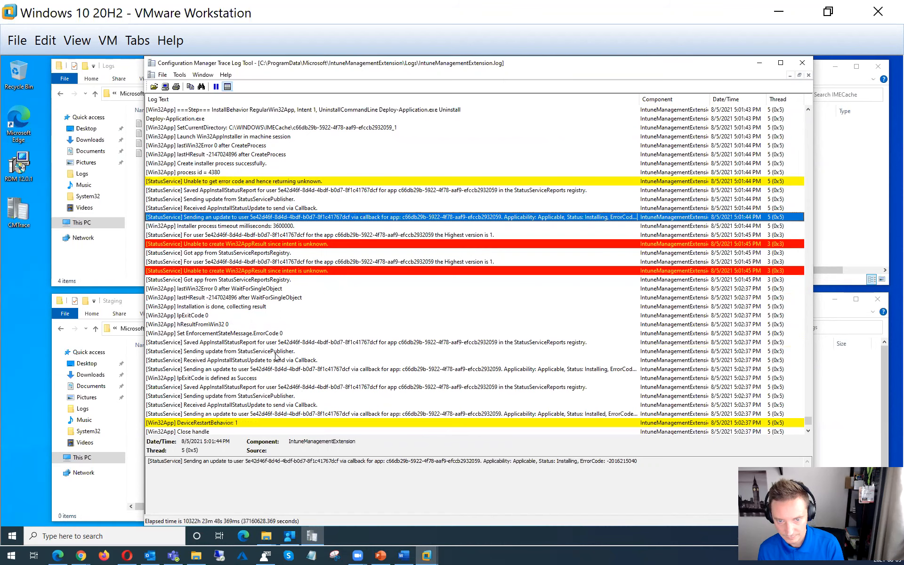
scroll(311, 377, "down", 1)
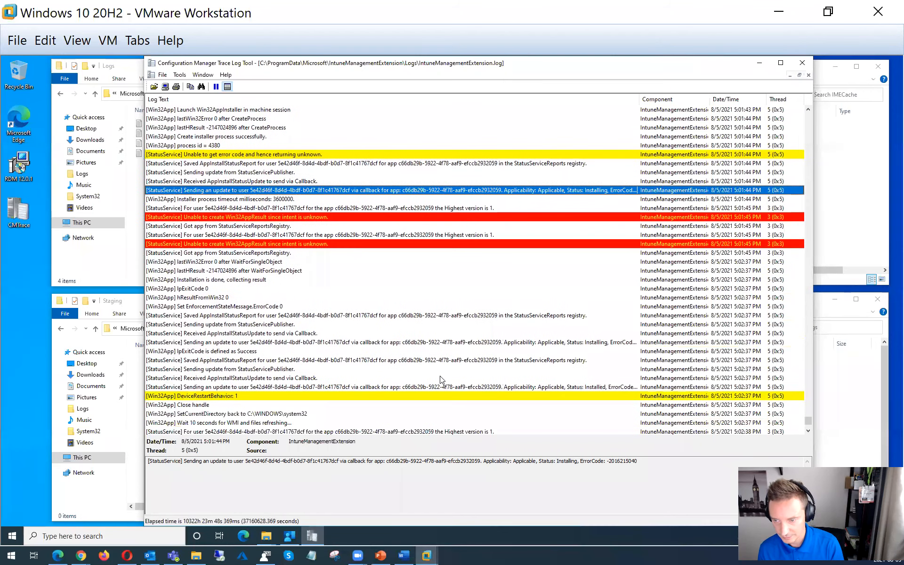
scroll(347, 362, "down", 1)
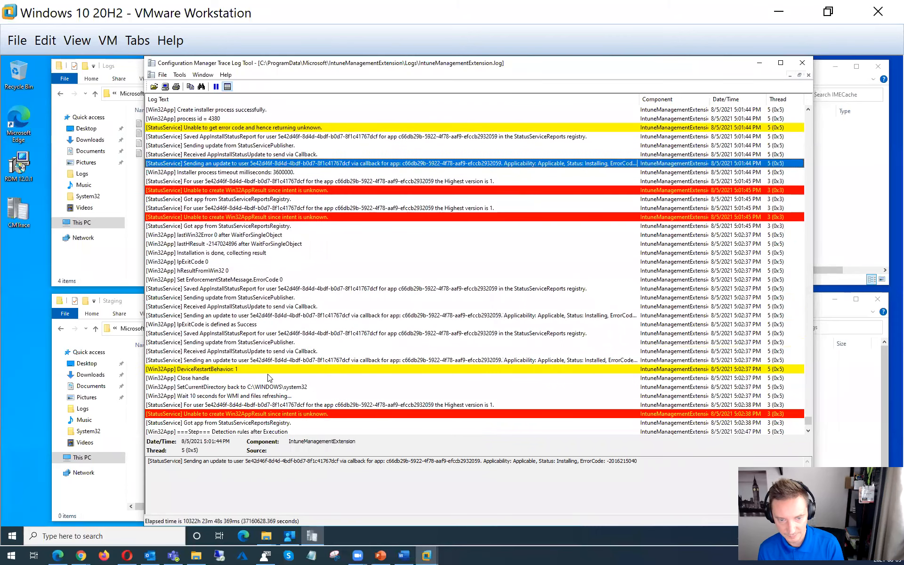
scroll(268, 377, "down", 1)
left_click(226, 398)
scroll(424, 272, "up", 6)
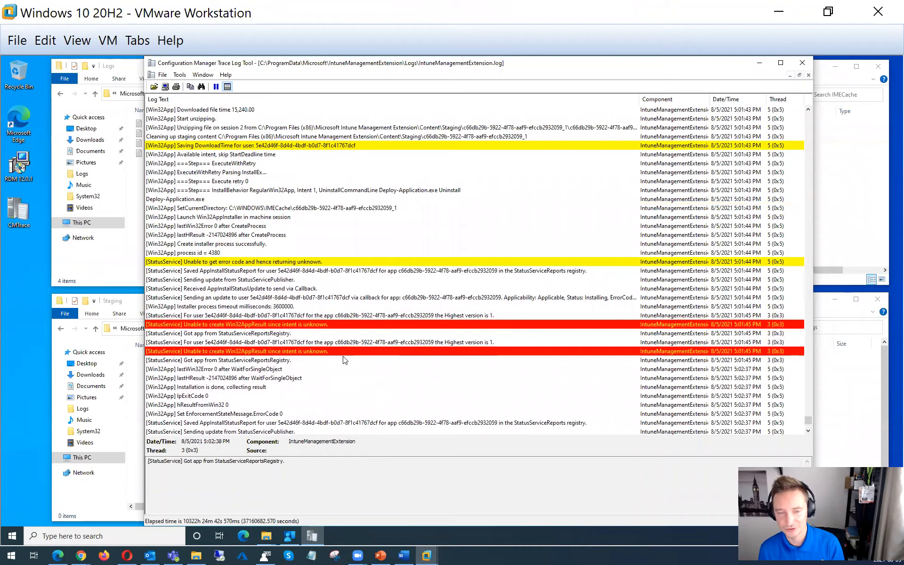
- Review the log through its final entries, glance at the troubleshooting article again, and minimize the browser and log windows
scroll(339, 363, "down", 13)
scroll(339, 362, "down", 11)
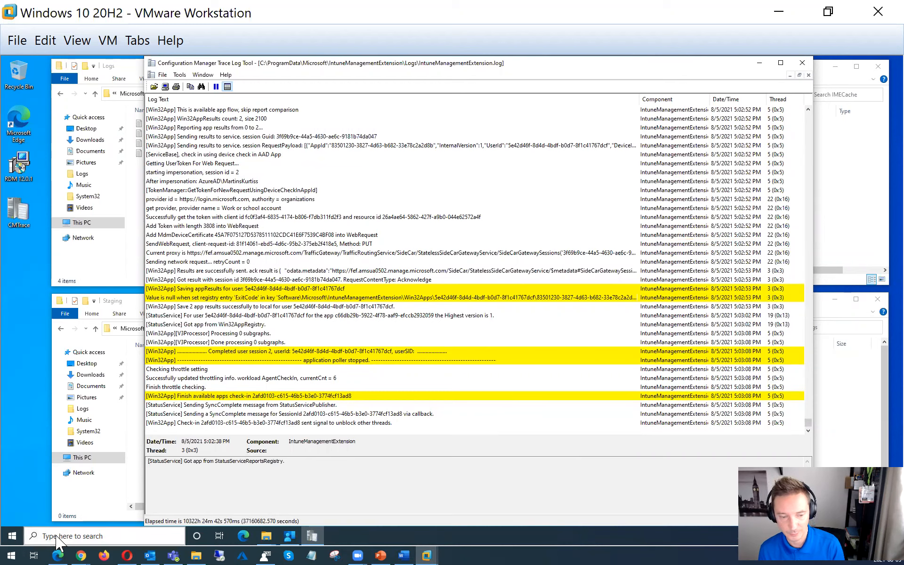
left_click(57, 556)
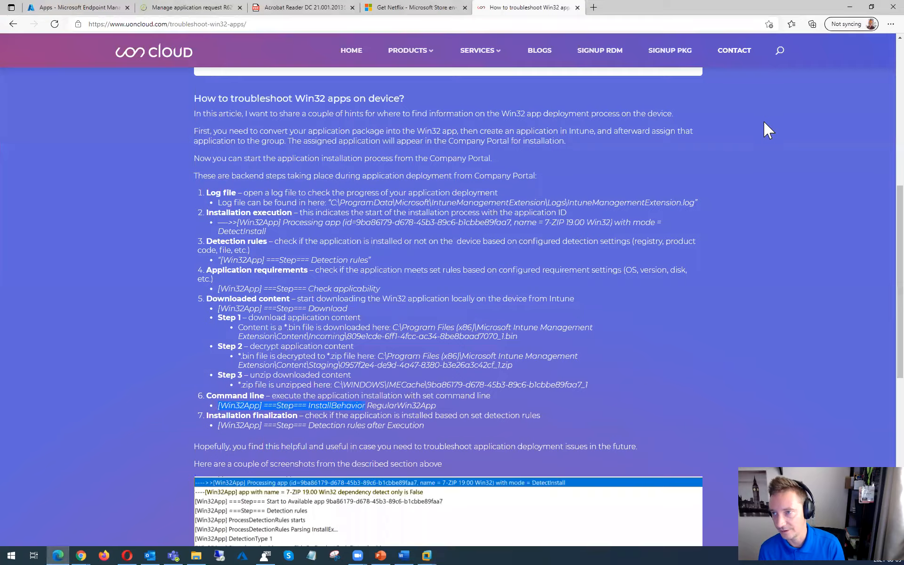
left_click(849, 8)
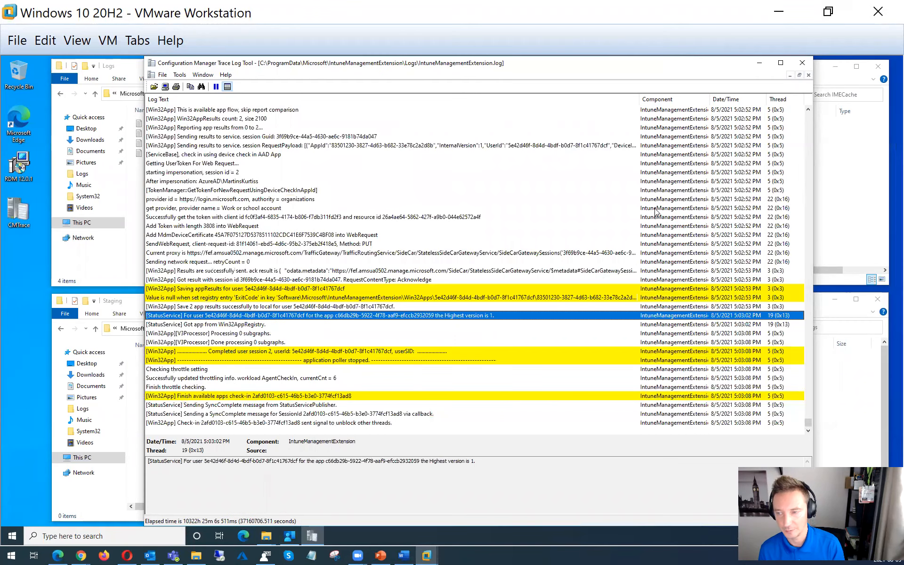
left_click(759, 66)
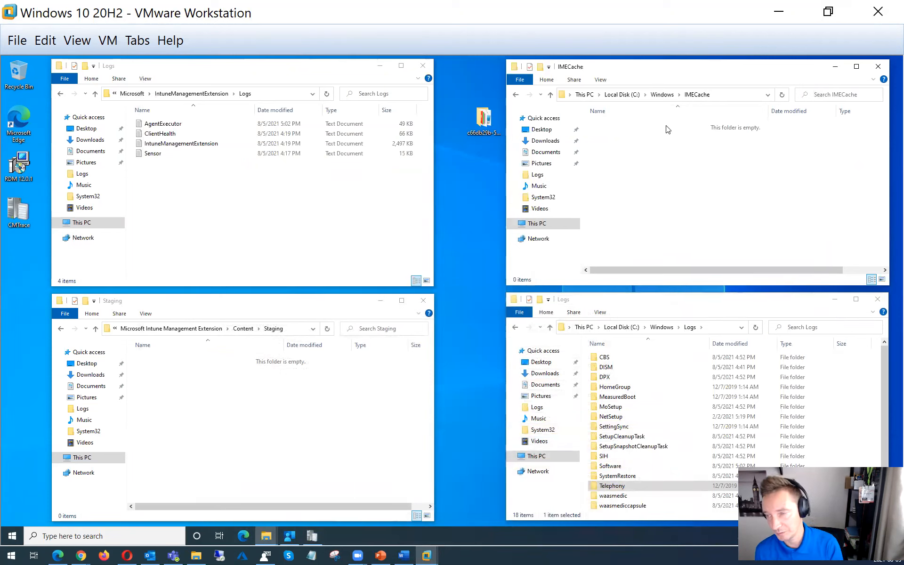
- Open the Software folder in C:\Windows\Logs and open the Notepad++team 8.1.1 PSAppDeployToolkit log with Configuration Manager Trace Log Tool
left_click(612, 467)
double_click(613, 468)
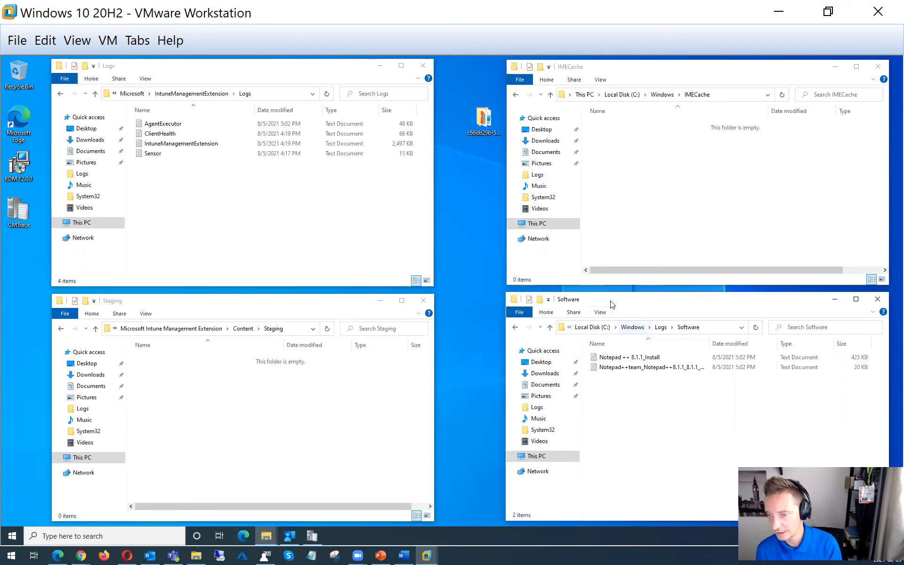
double_click(624, 370)
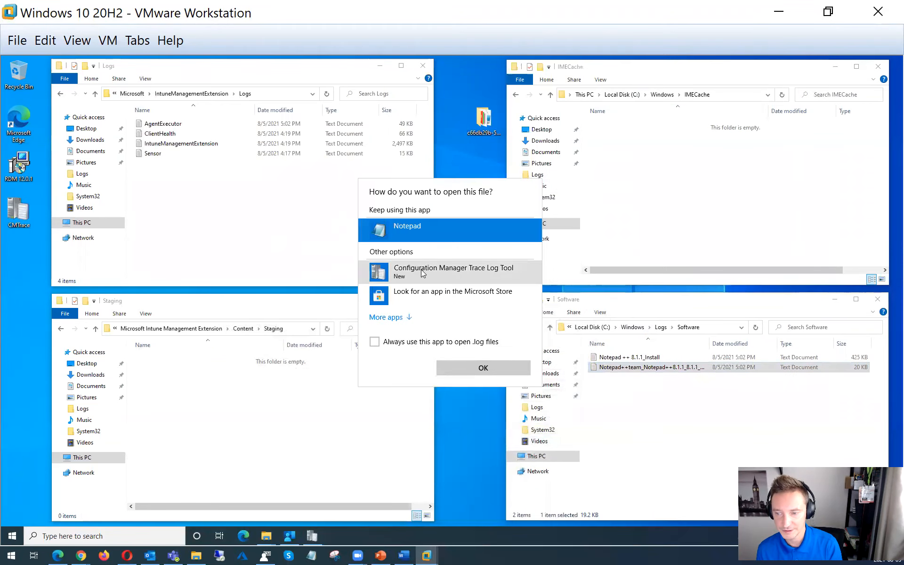
double_click(421, 272)
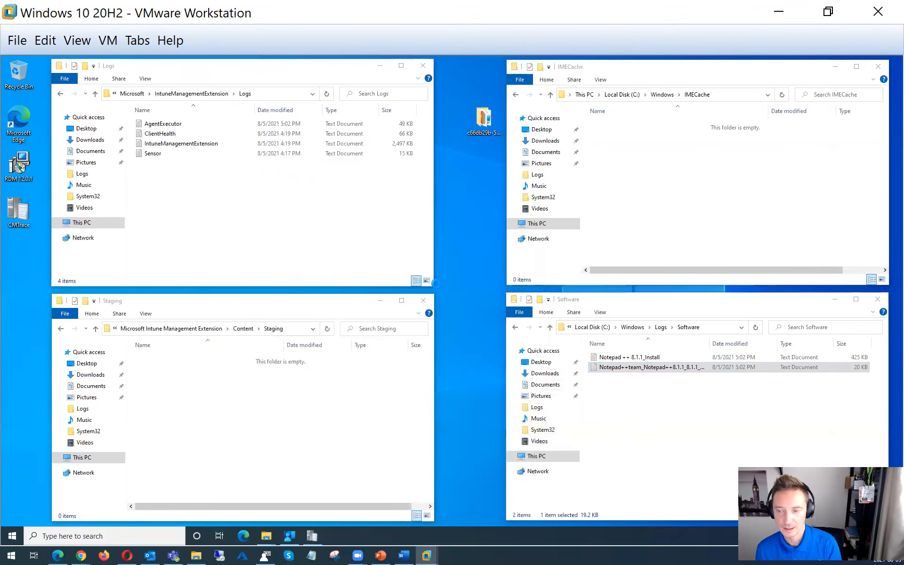
- Examine the toolkit log's msiexec execution, desktop refresh and UonCloud registry key entries, and minimize the log window
scroll(291, 279, "down", 1)
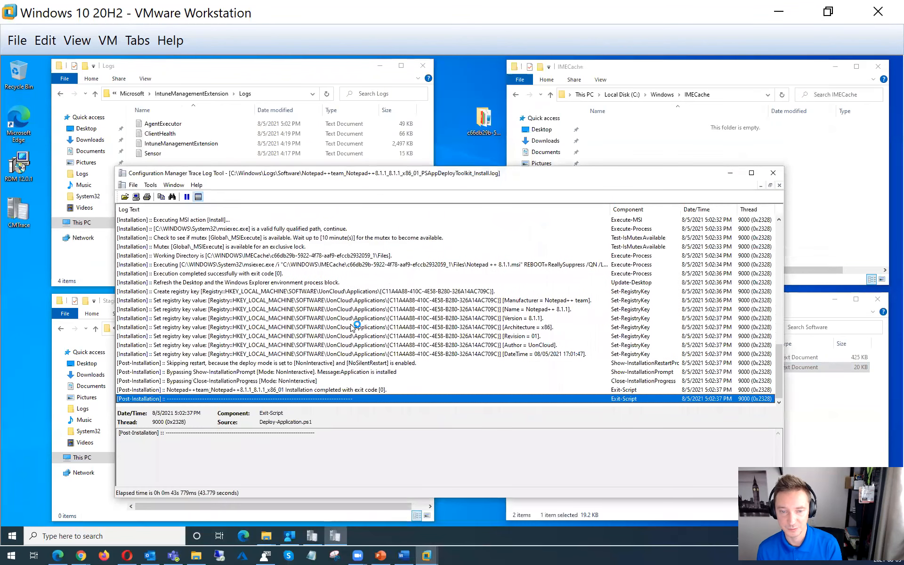
left_click(253, 264)
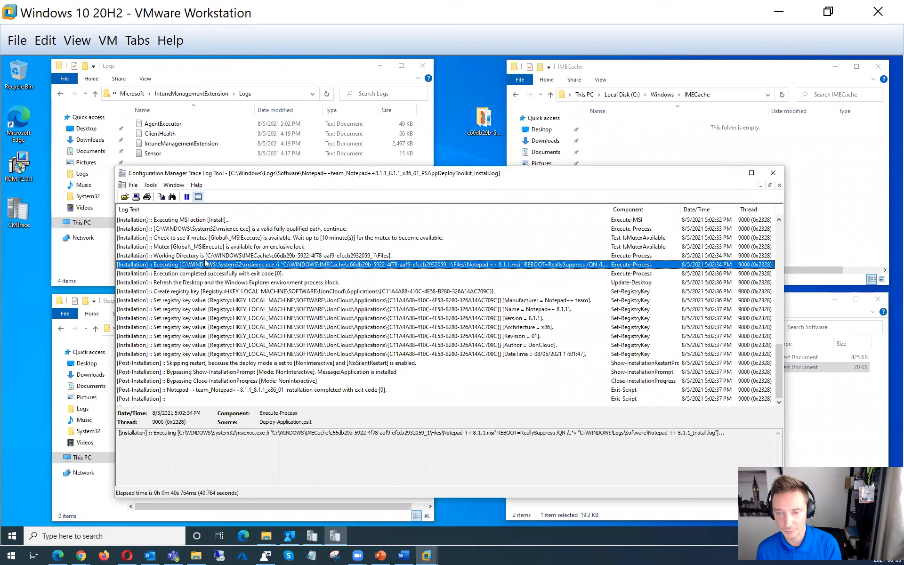
left_click(221, 284)
left_click(315, 310)
left_click(314, 301)
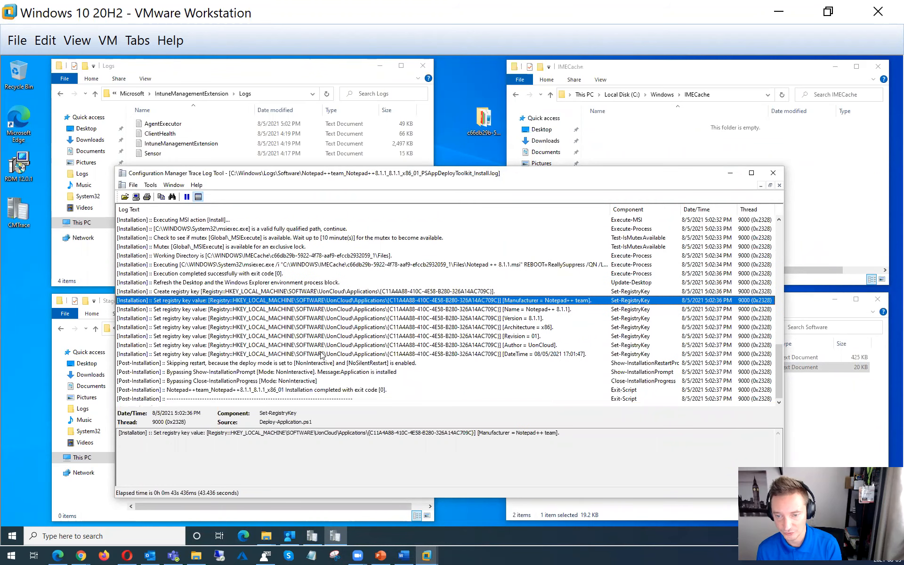
left_click(323, 354)
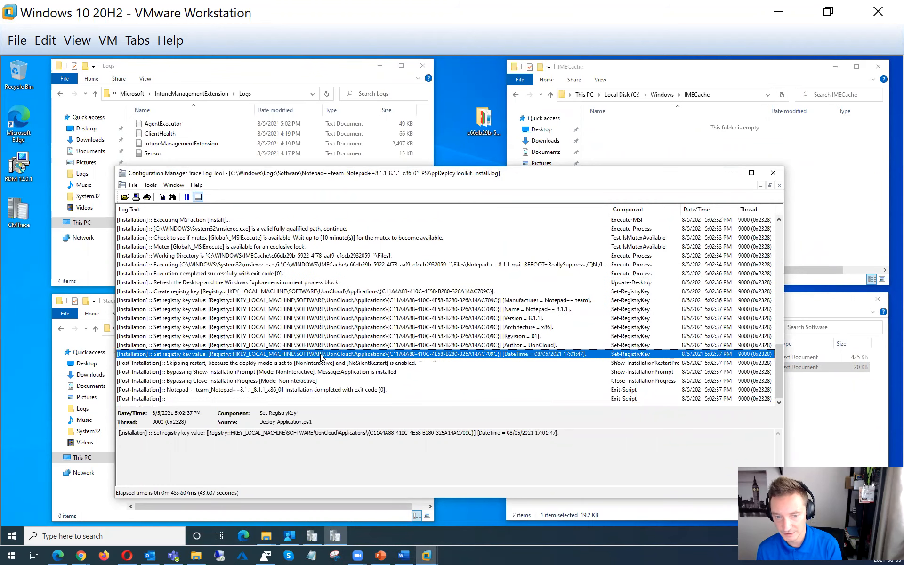
left_click(729, 174)
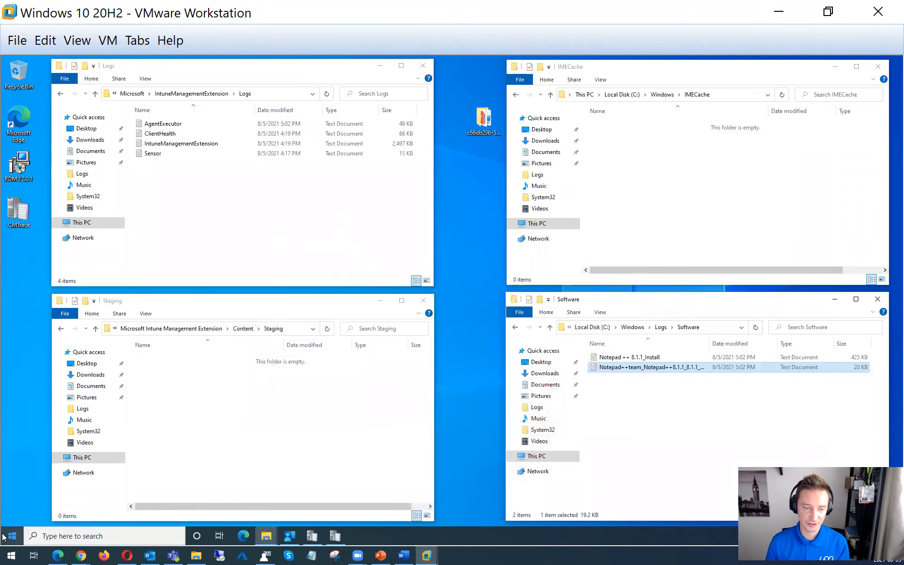
- Launch Registry Editor in the virtual machine and allow it to make changes to the device
key("super")
type("regedit")
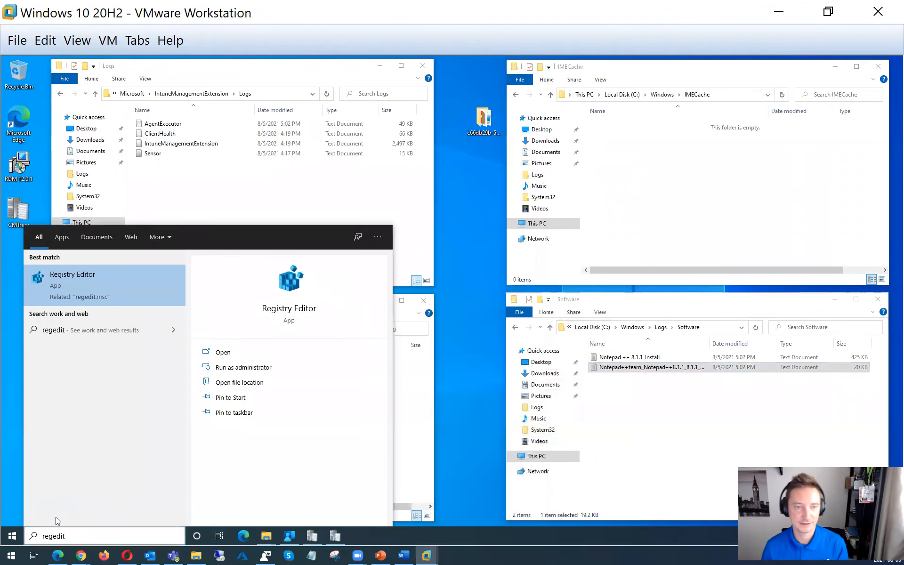
key("Return")
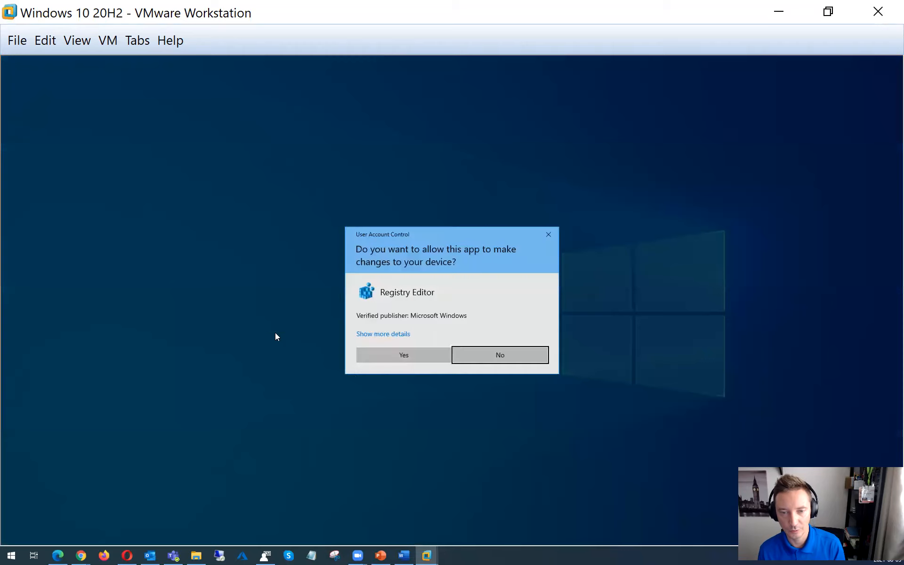
left_click(393, 352)
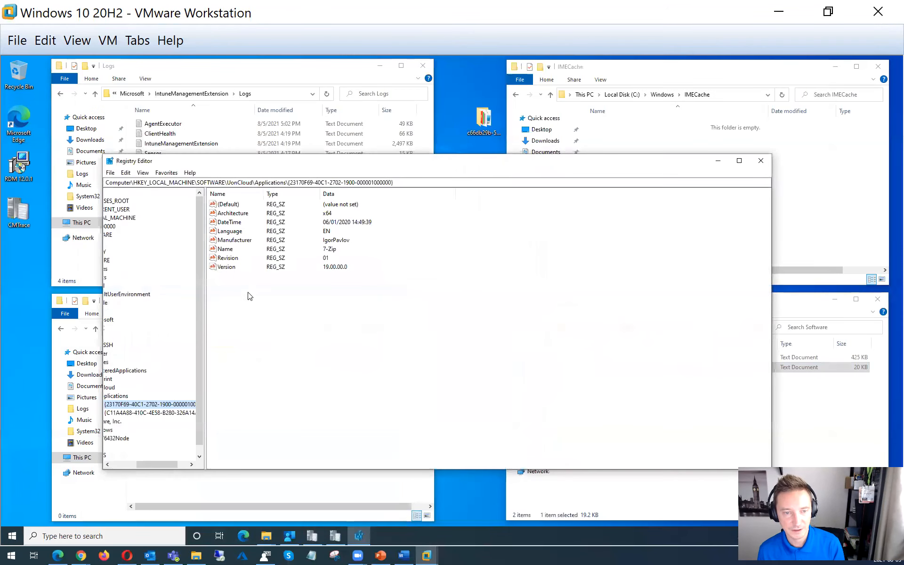
- Inspect the Notepad++ 8.1.1 key's values under HKEY_LOCAL_MACHINE\SOFTWARE\UonCloud\Applications, including Revision, and minimize Registry Editor
left_click_drag(139, 468, 114, 466)
left_click(177, 413)
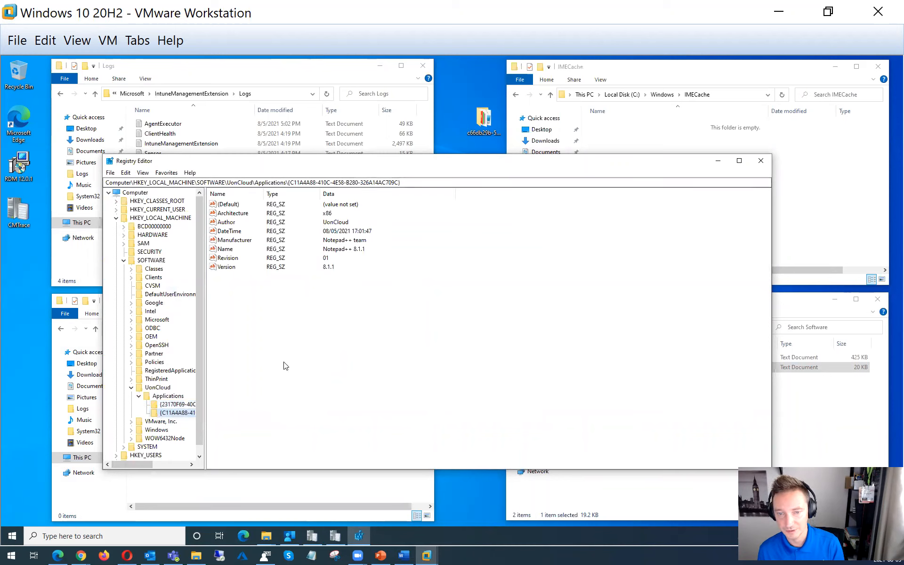
left_click(225, 258)
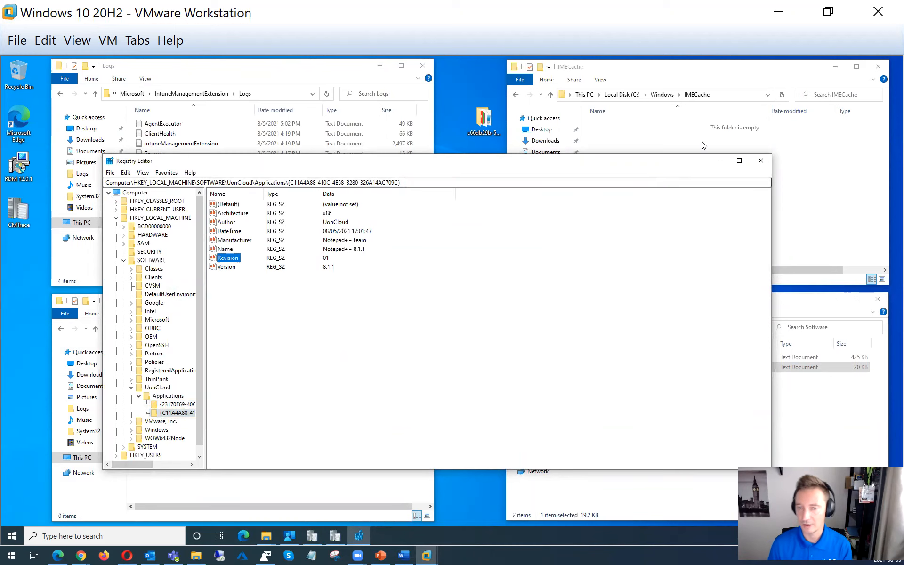
left_click(718, 160)
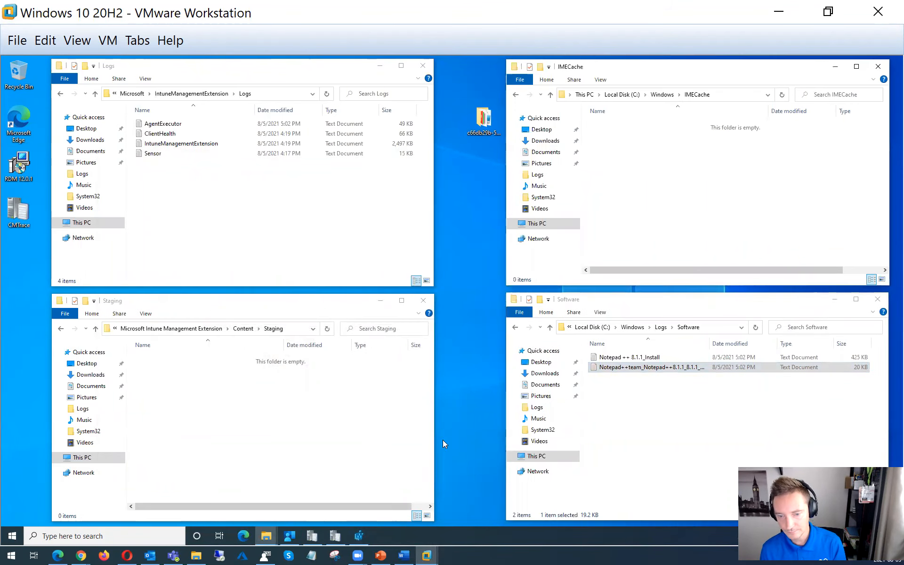
- Launch the newly installed Notepad++ in the virtual machine and minimize the VMware Workstation window
left_click(13, 536)
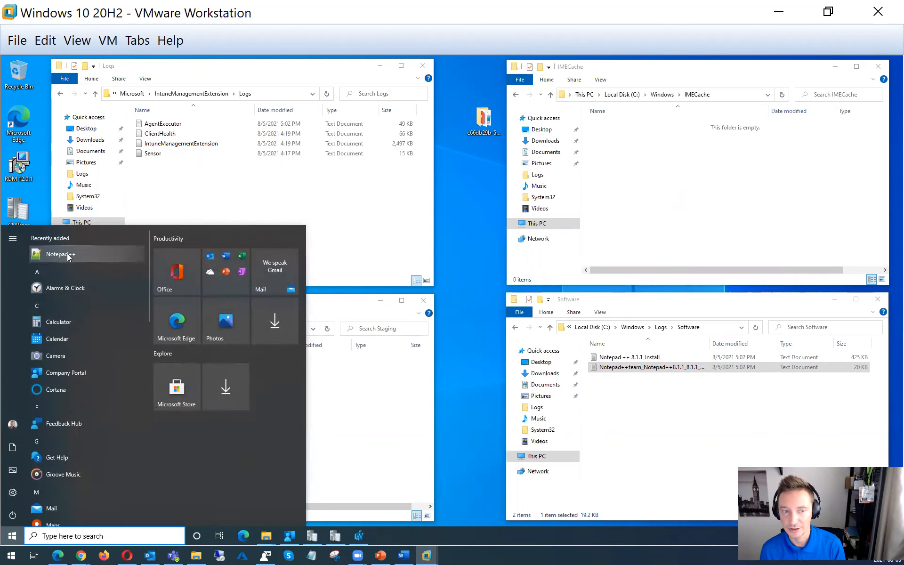
left_click(468, 263)
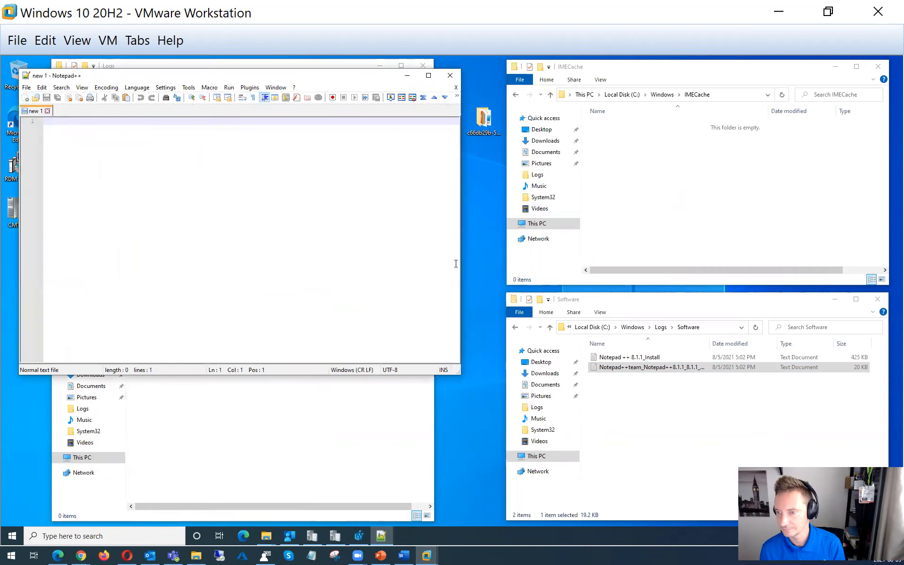
left_click(770, 13)
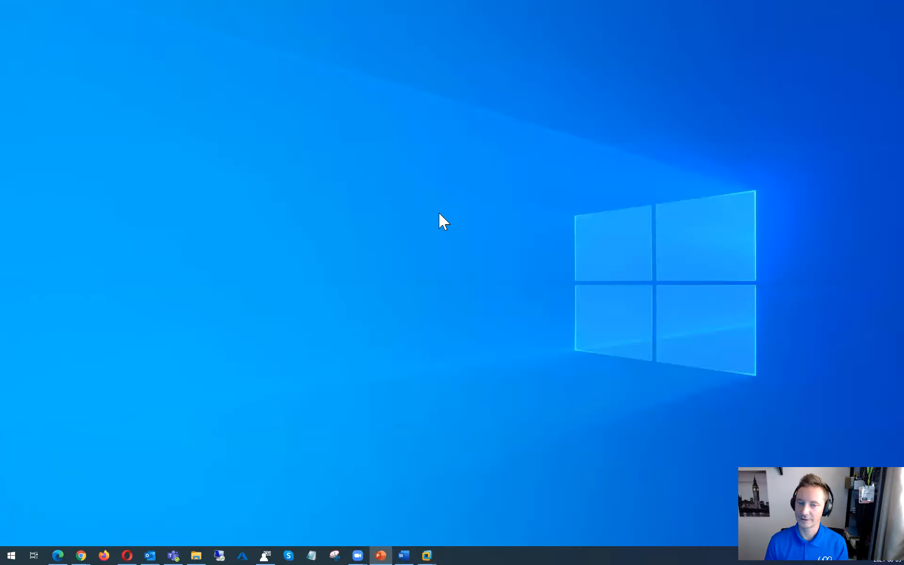